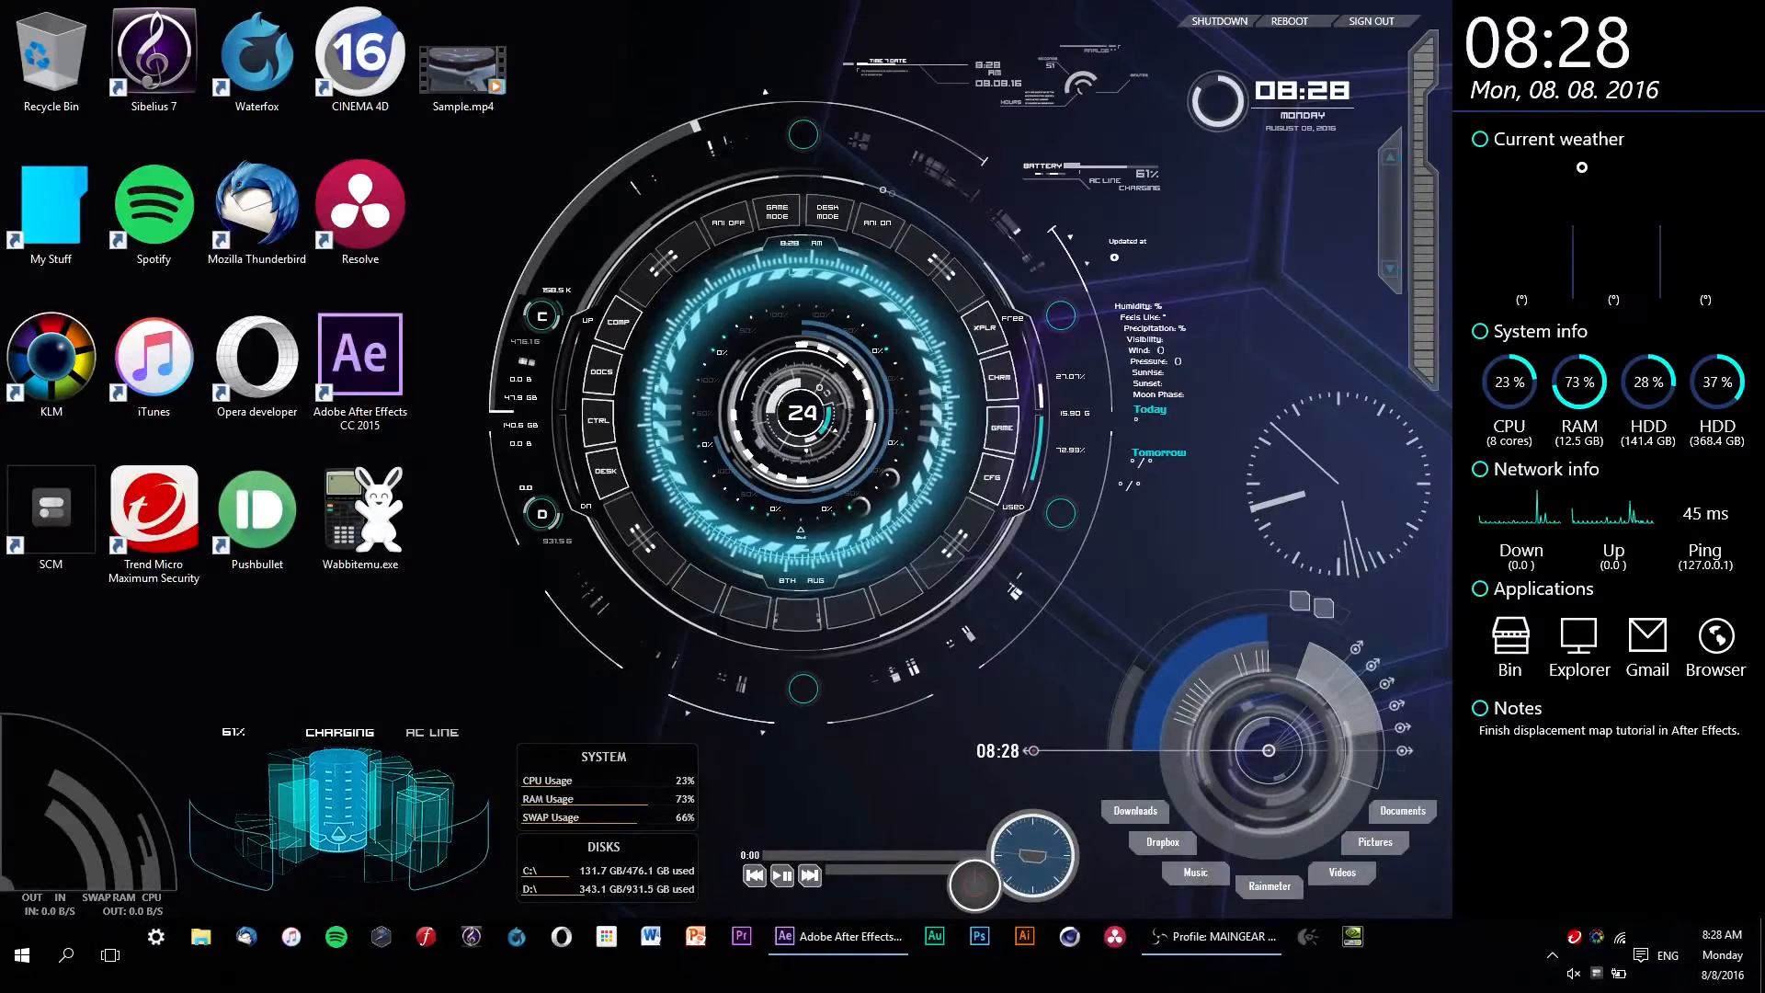
# Step: Switch to After Effects and play through the Sample clip in the Samp Footage composition
pyautogui.click(777, 946)
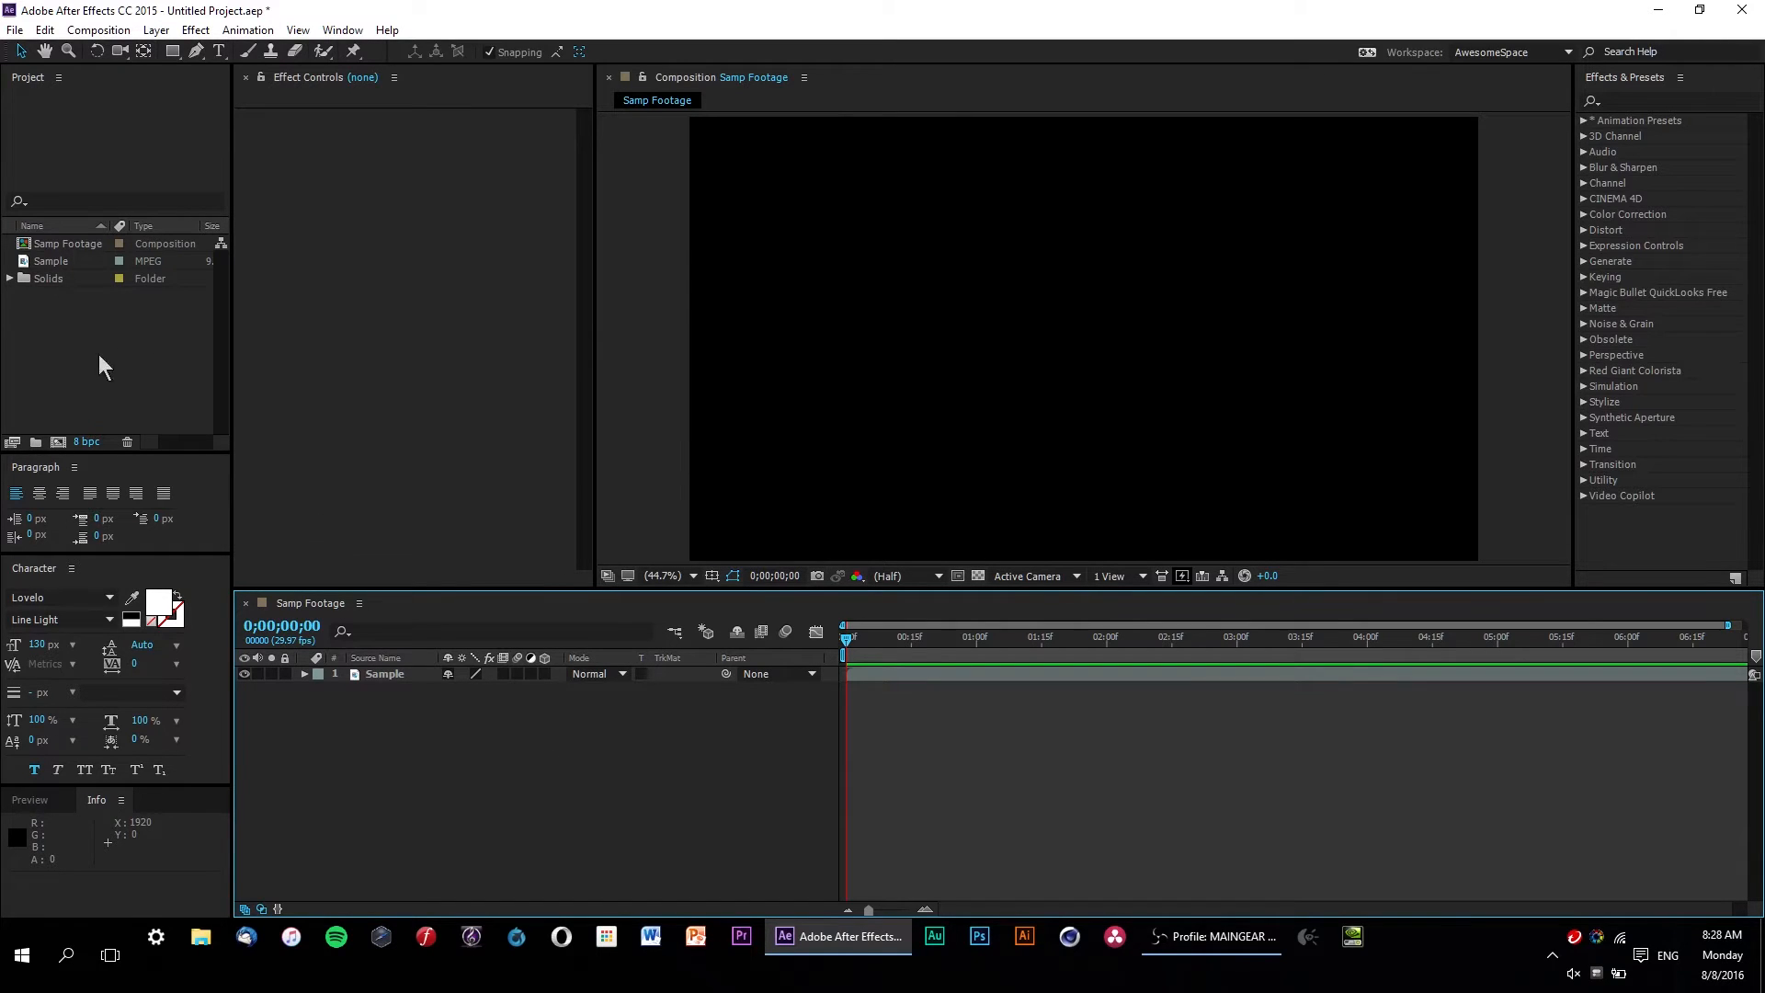
pyautogui.click(382, 676)
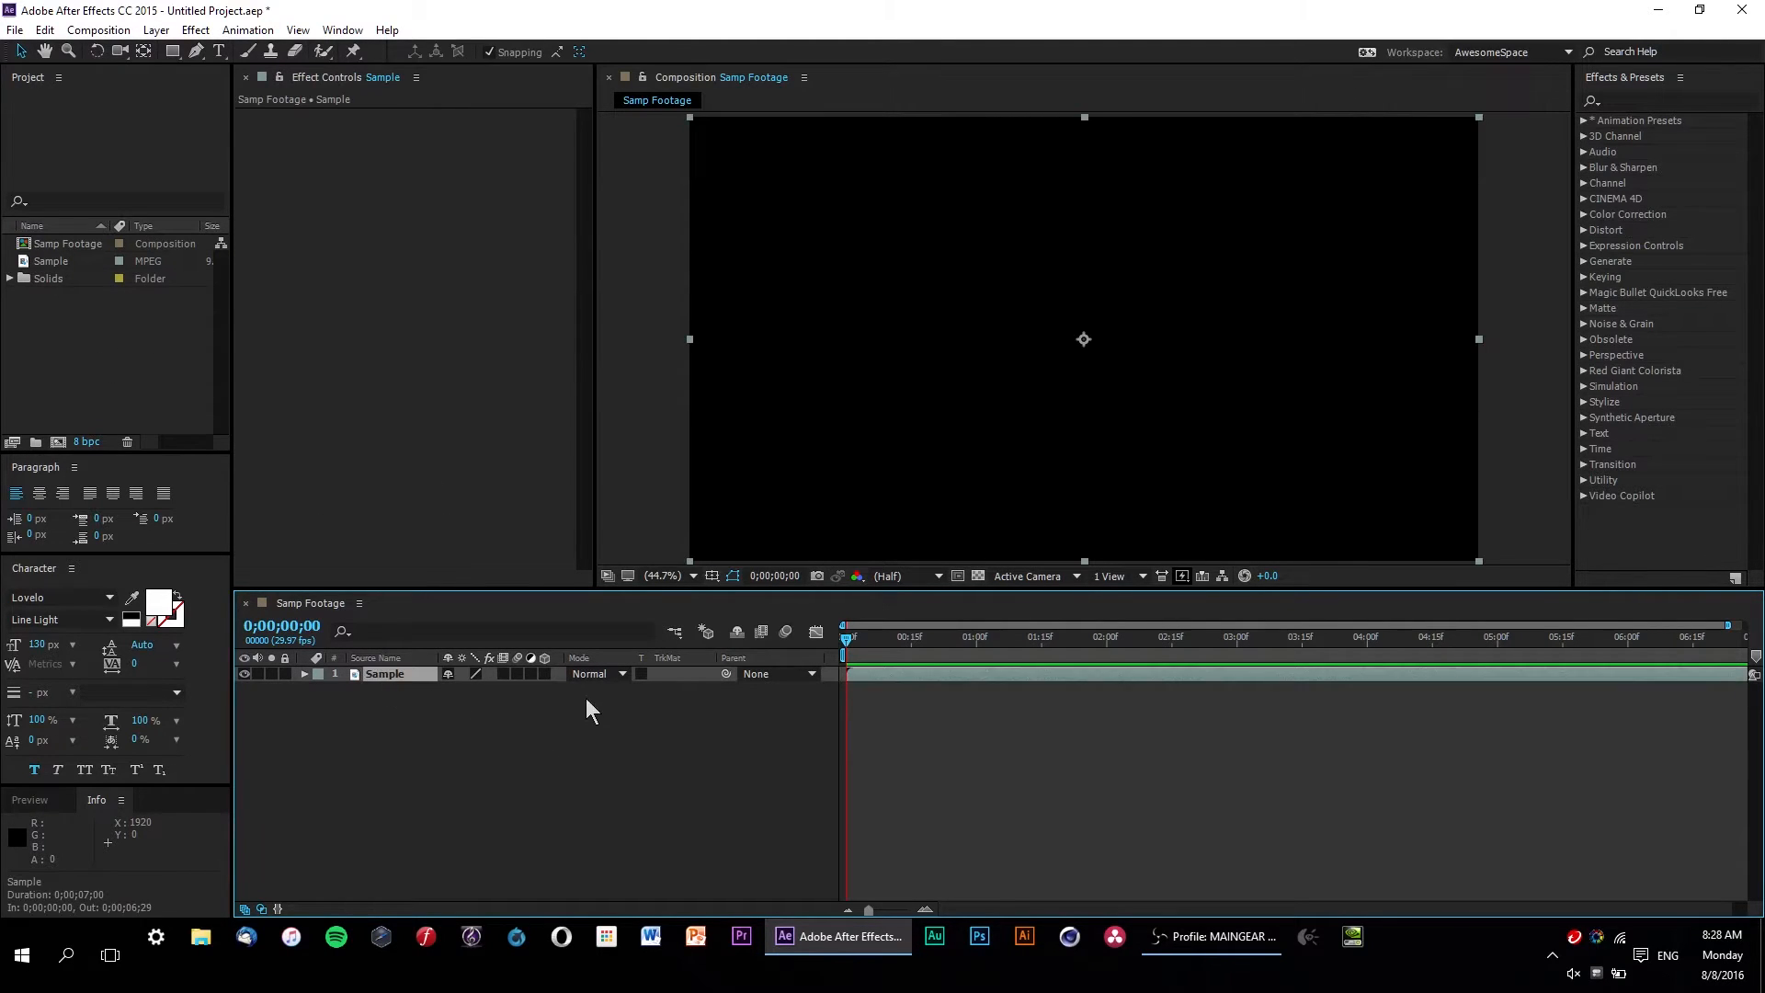
pyautogui.click(995, 767)
pyautogui.press('space')
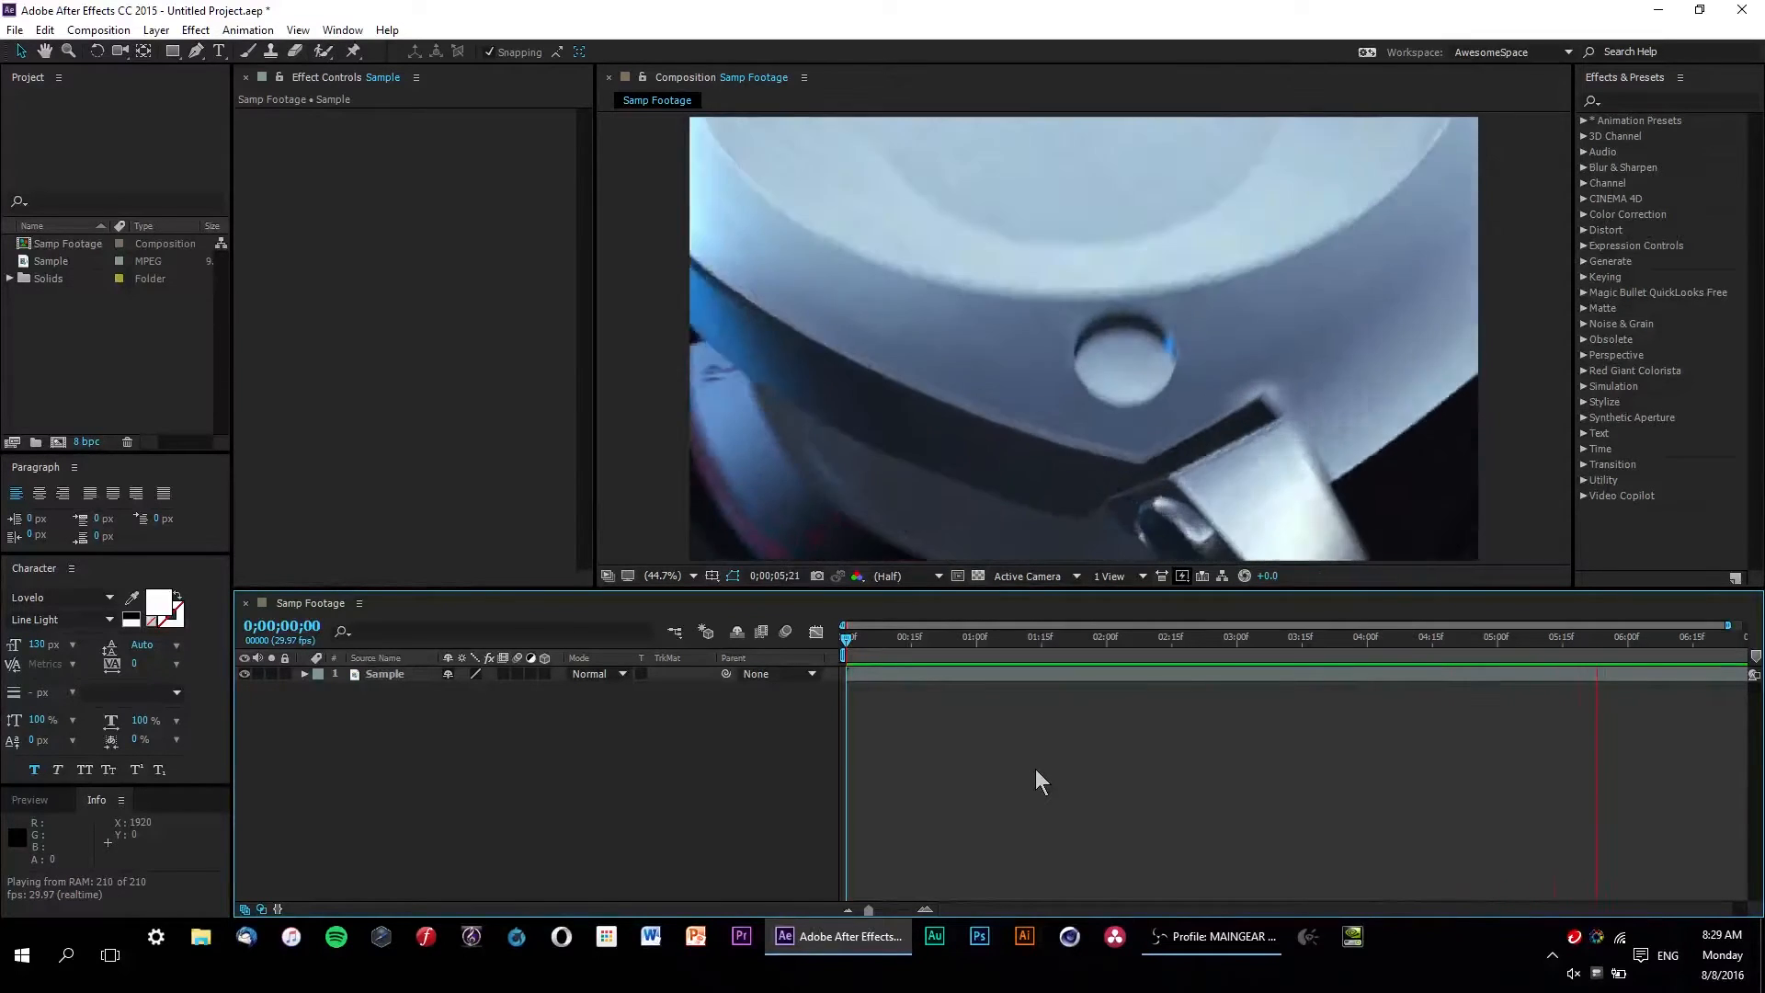
pyautogui.press('space')
pyautogui.moveTo(902, 635); pyautogui.dragTo(1150, 643)
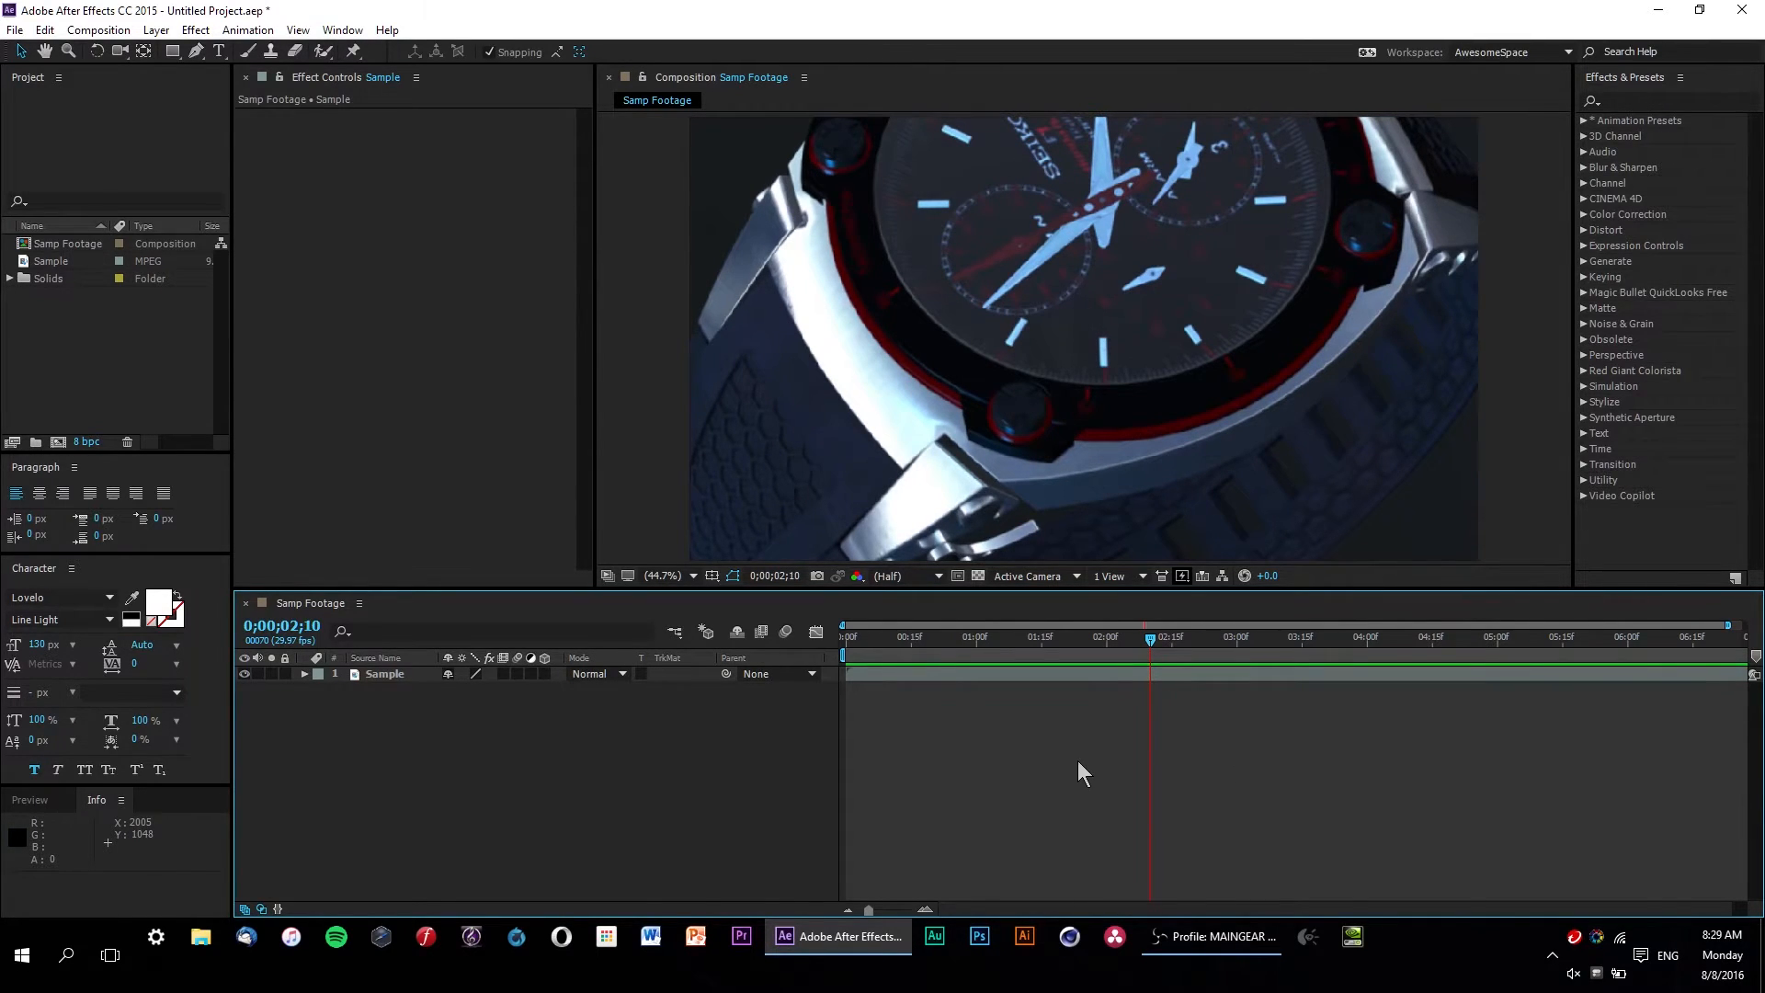
pyautogui.hotkey('ctrl', 'k')
pyautogui.moveTo(1724, 164); pyautogui.dragTo(697, 209)
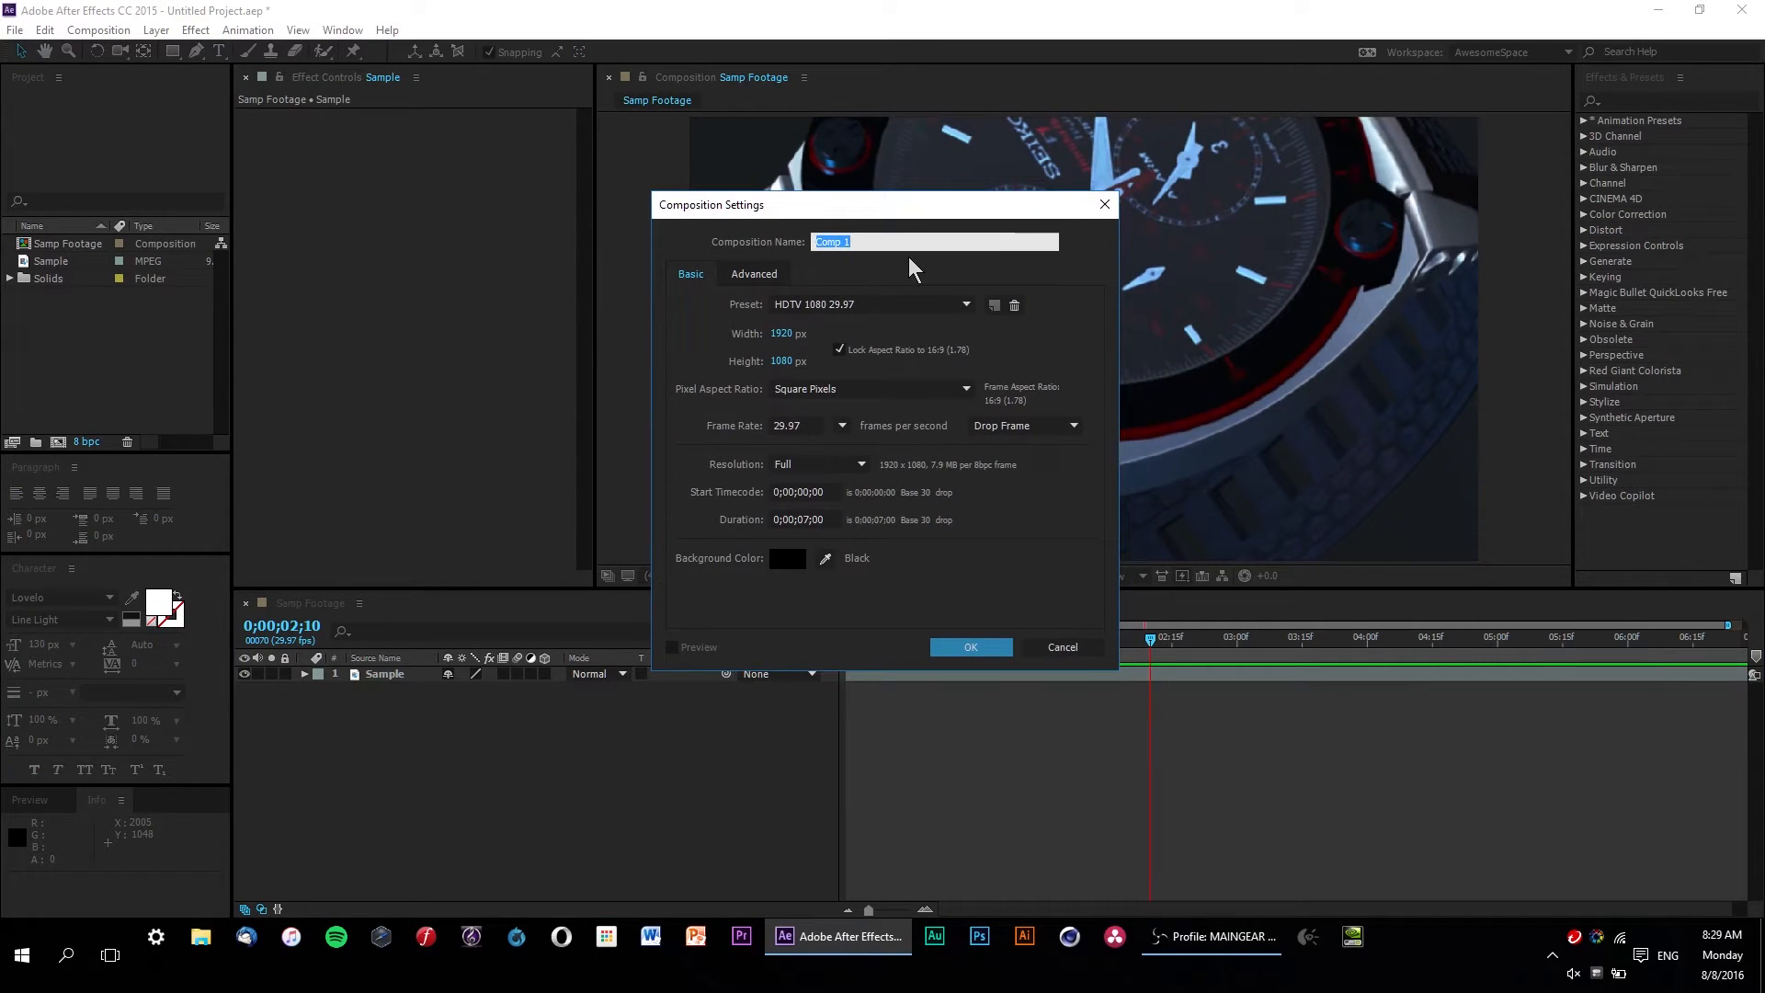
pyautogui.write('Map')
pyautogui.click(1067, 648)
# Step: Create a new composition named Map with the HDTV 1080 29.97 preset and a seven-second duration
pyautogui.moveTo(868, 909); pyautogui.dragTo(825, 908)
pyautogui.moveTo(1690, 647); pyautogui.dragTo(1758, 650)
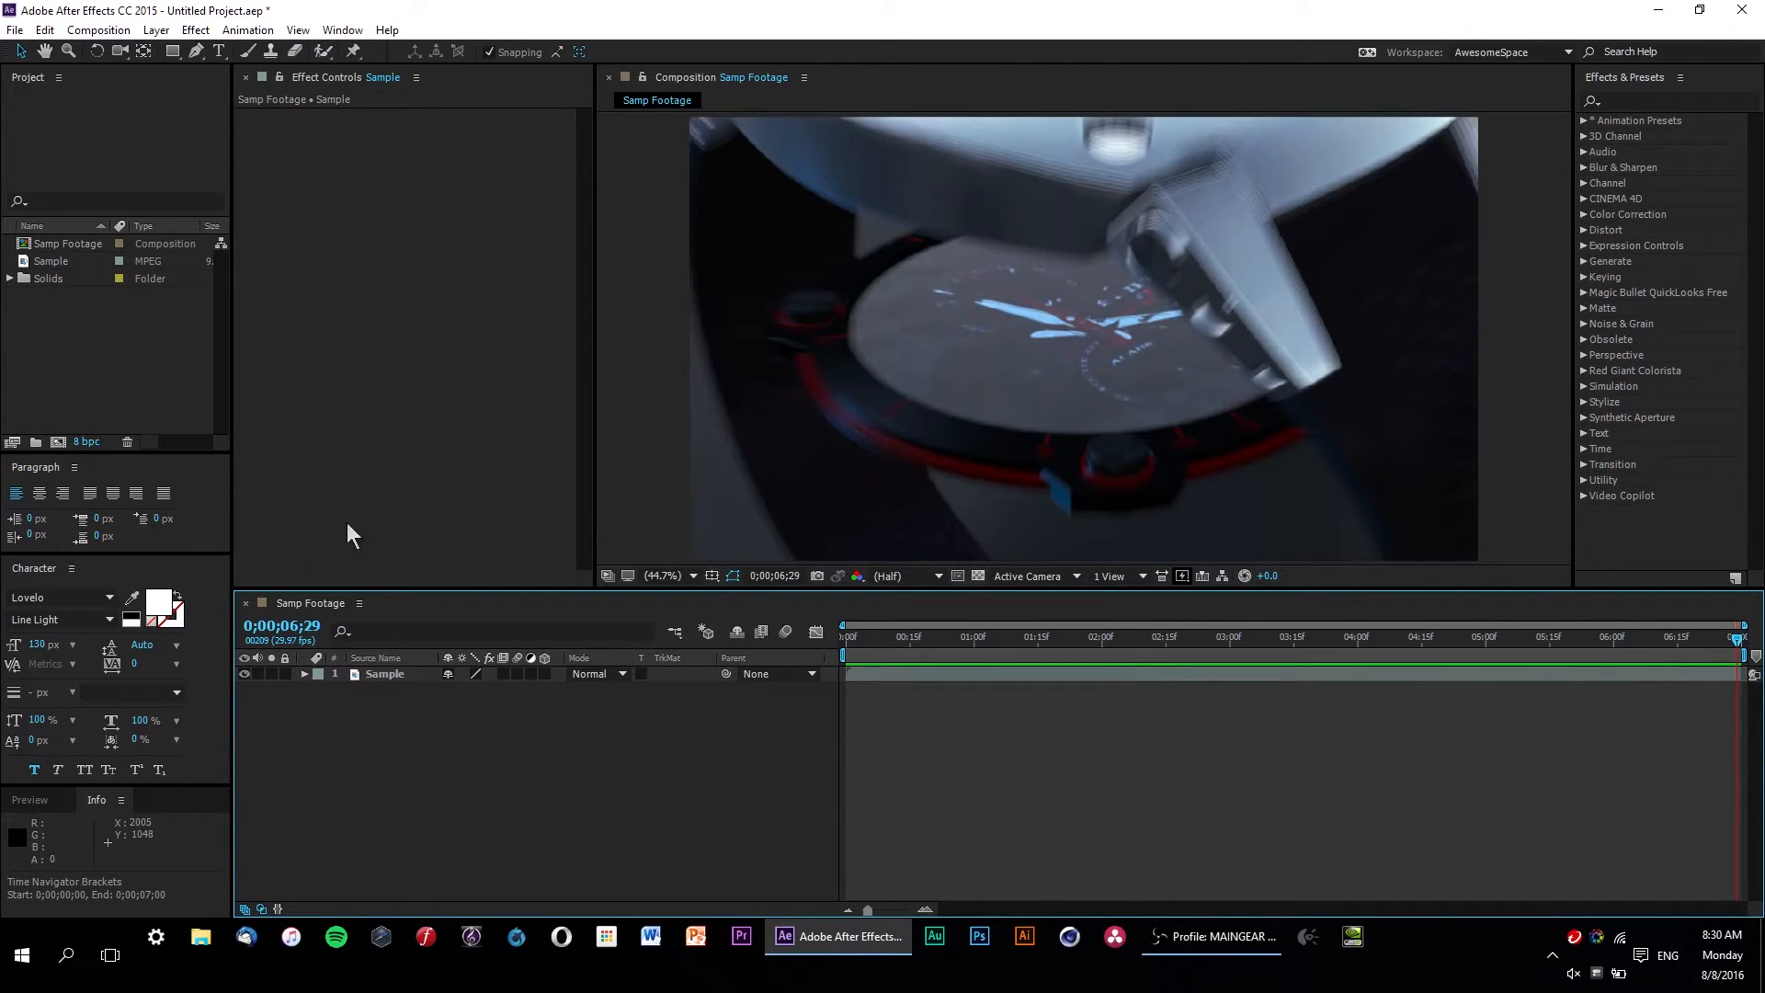
pyautogui.moveTo(1469, 642); pyautogui.dragTo(1009, 644)
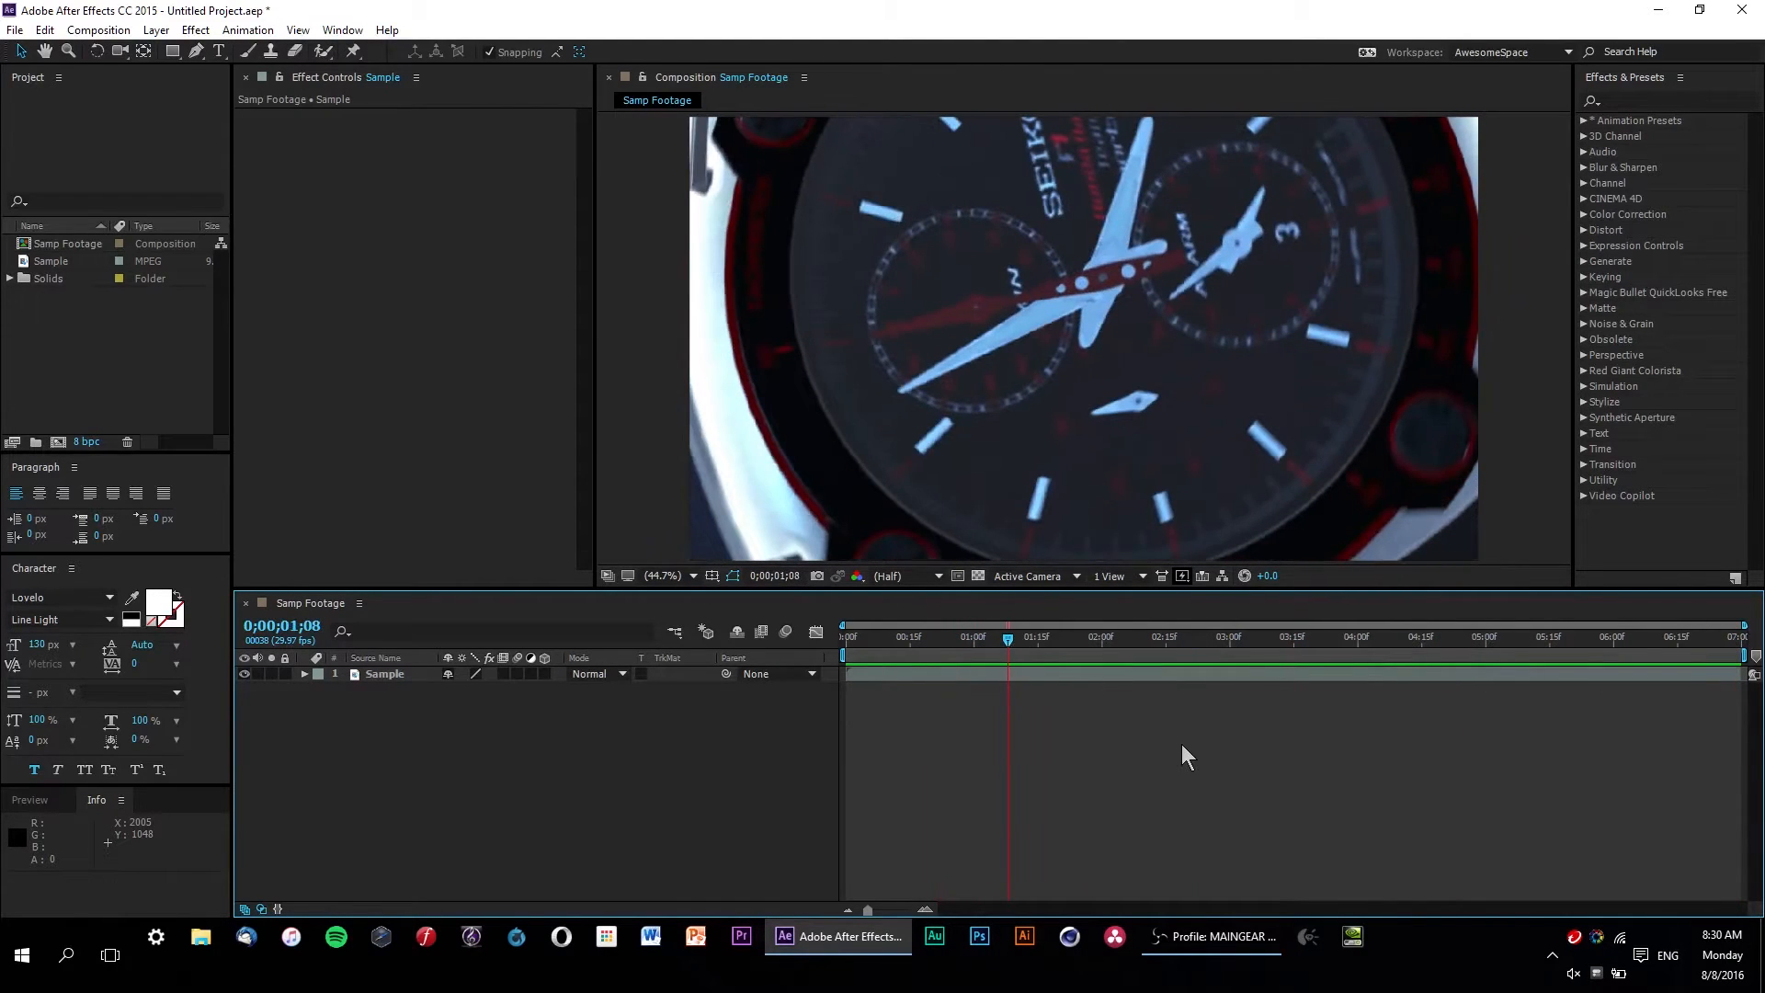
pyautogui.hotkey('ctrl', 'n')
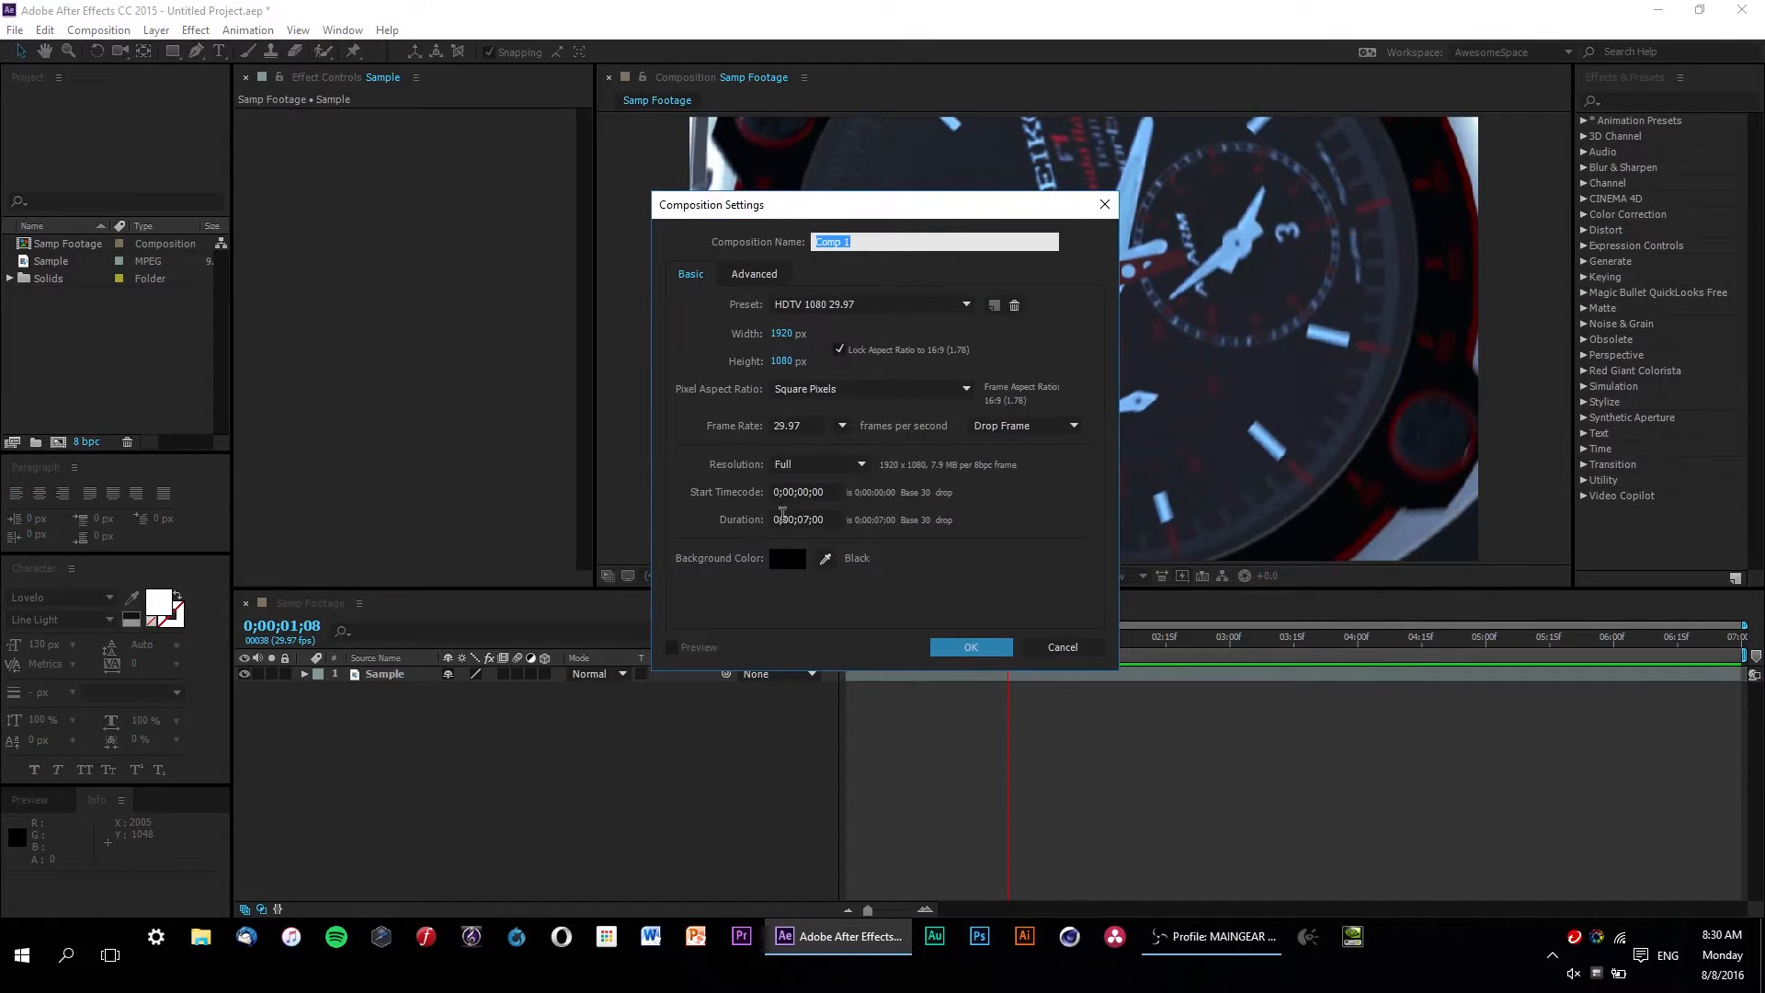
pyautogui.write('Map')
pyautogui.click(960, 653)
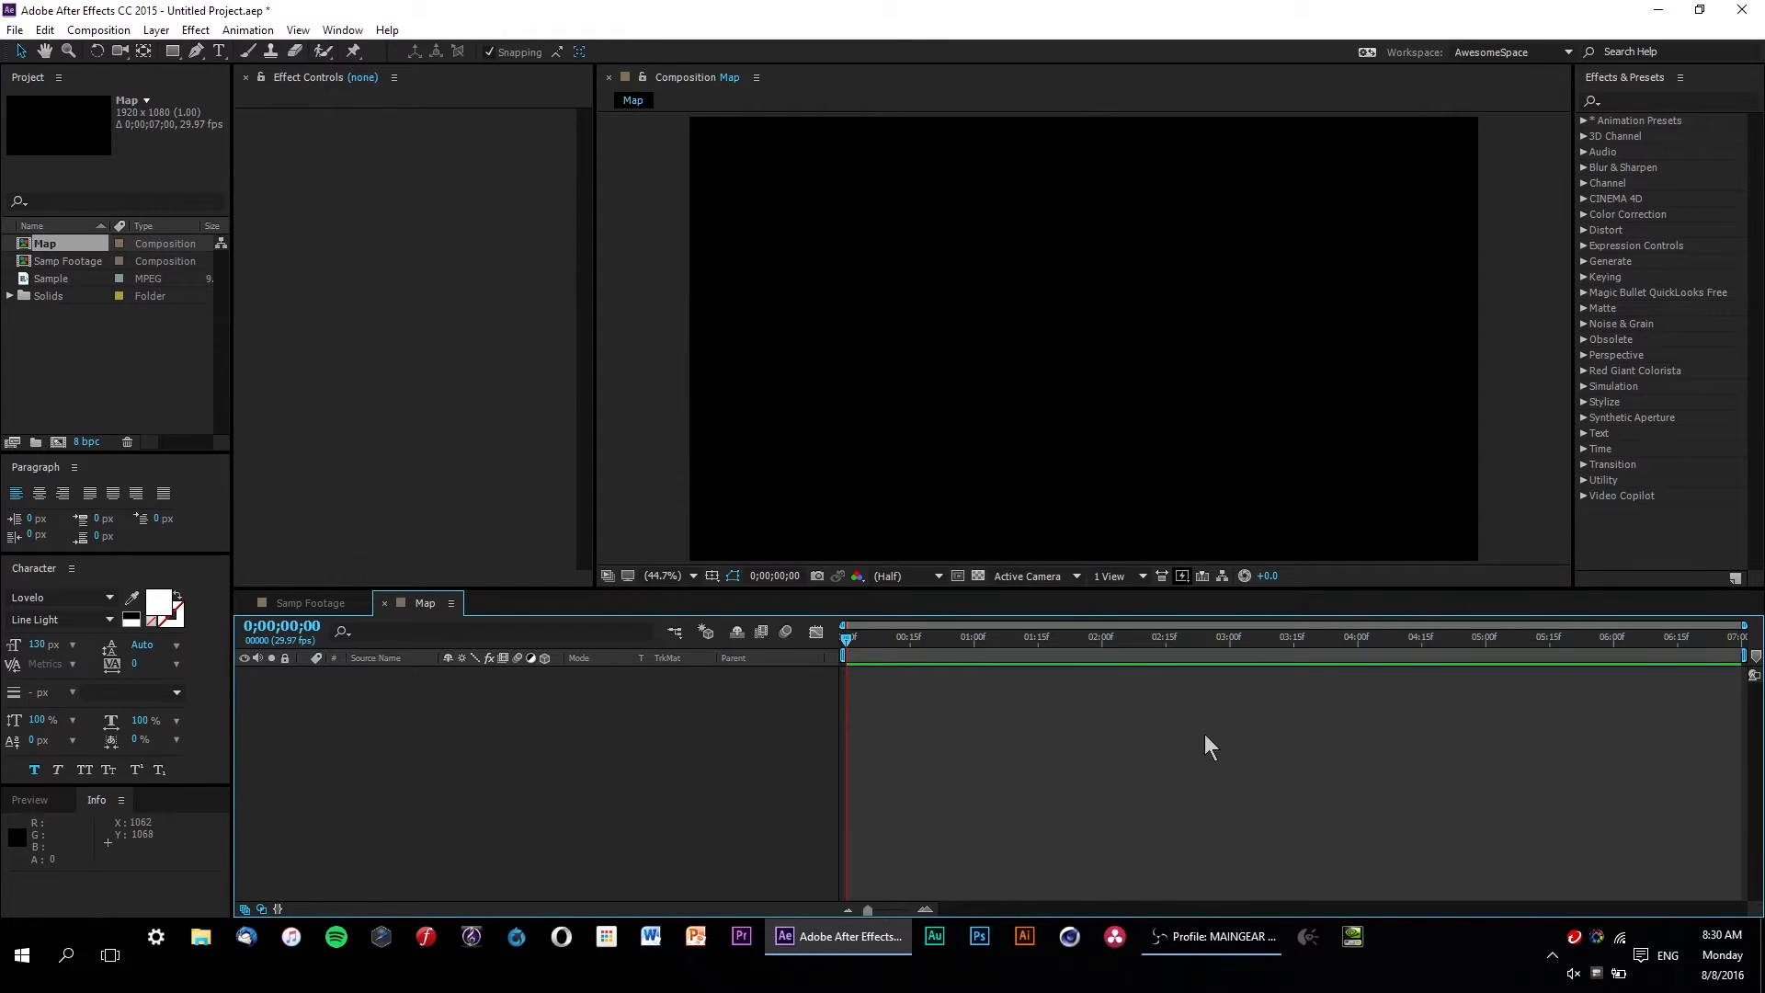
# Step: Add a black 1920 x 1080 px solid layer to the Map composition
pyautogui.hotkey('ctrl', 'y')
pyautogui.moveTo(75, 8); pyautogui.dragTo(754, 243)
pyautogui.click(898, 577)
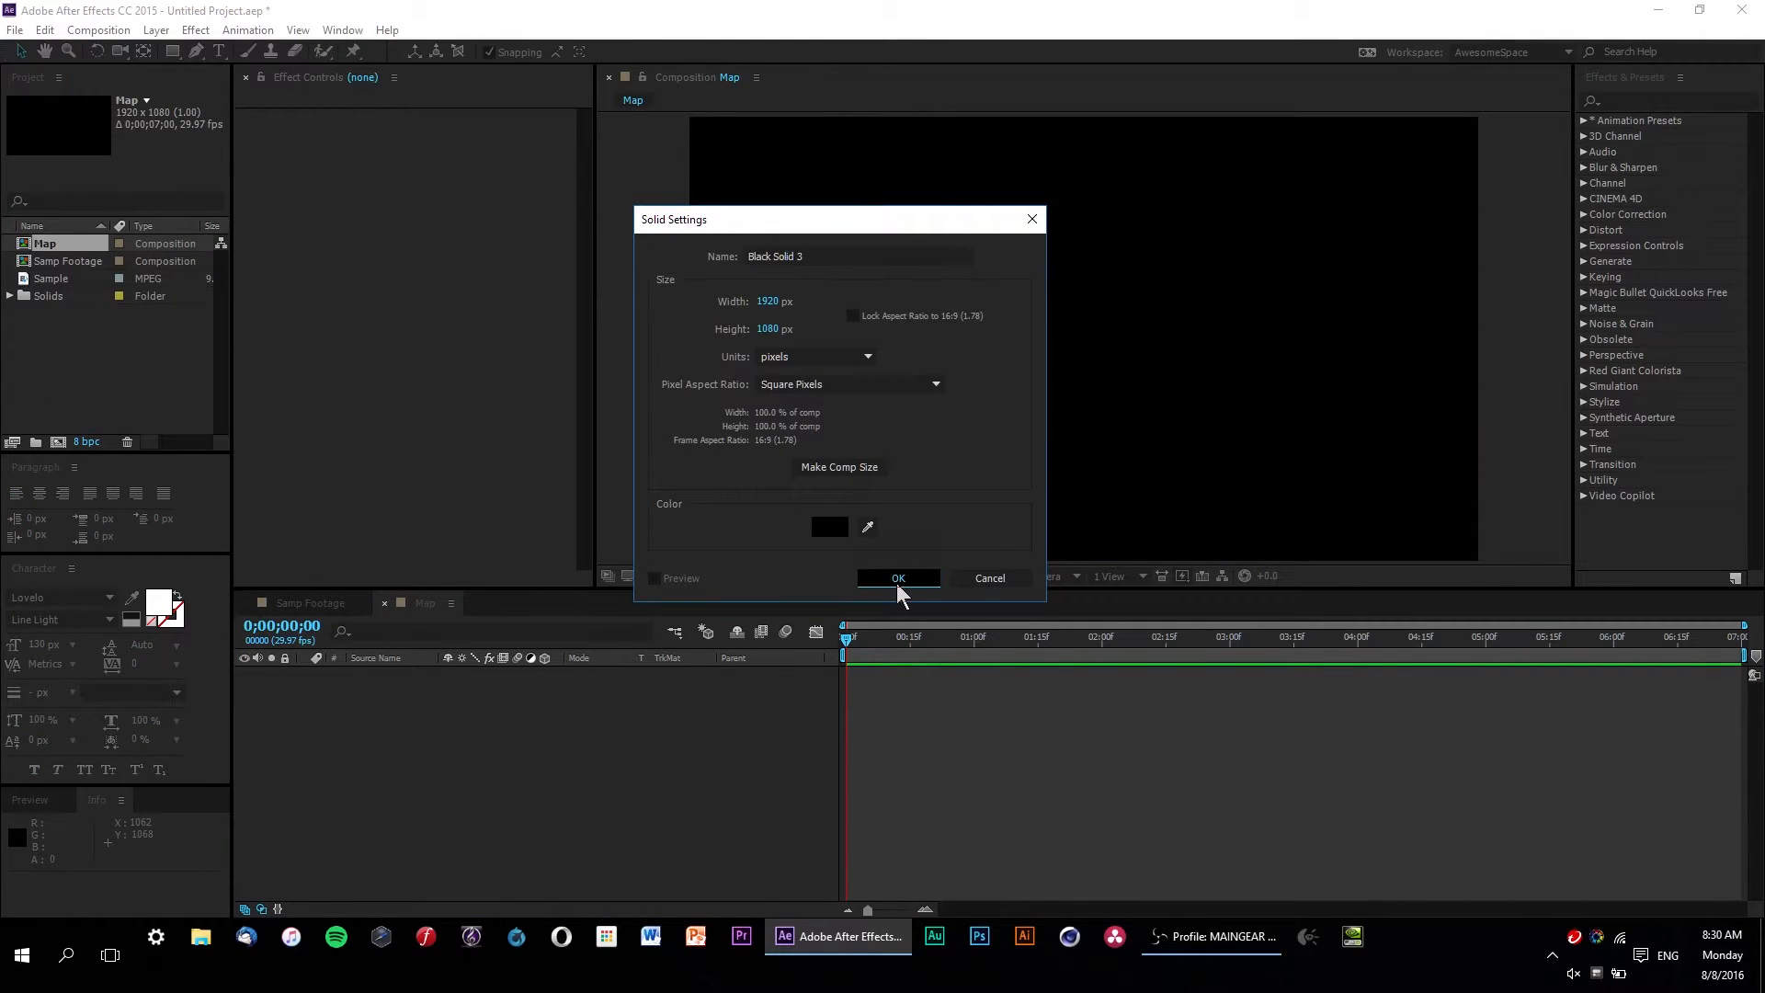
pyautogui.click(1011, 754)
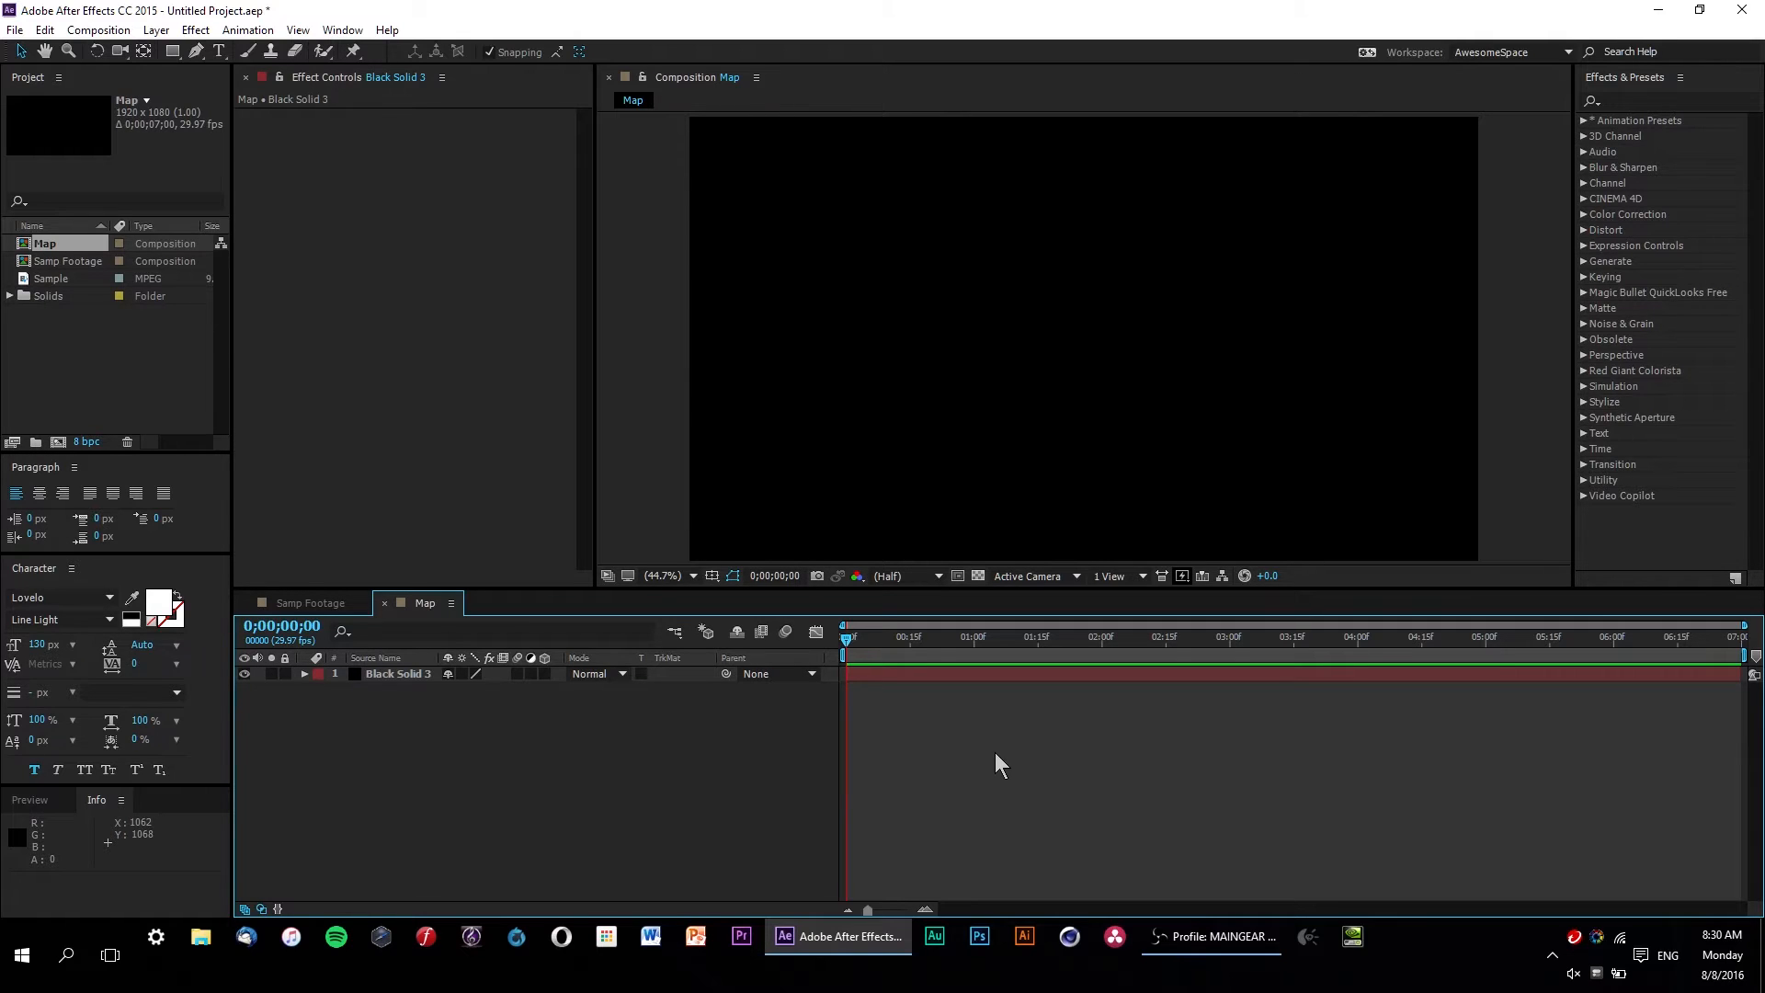
# Step: Find the Cell Pattern effect and apply it to the black solid
pyautogui.click(1657, 98)
pyautogui.write('cell')
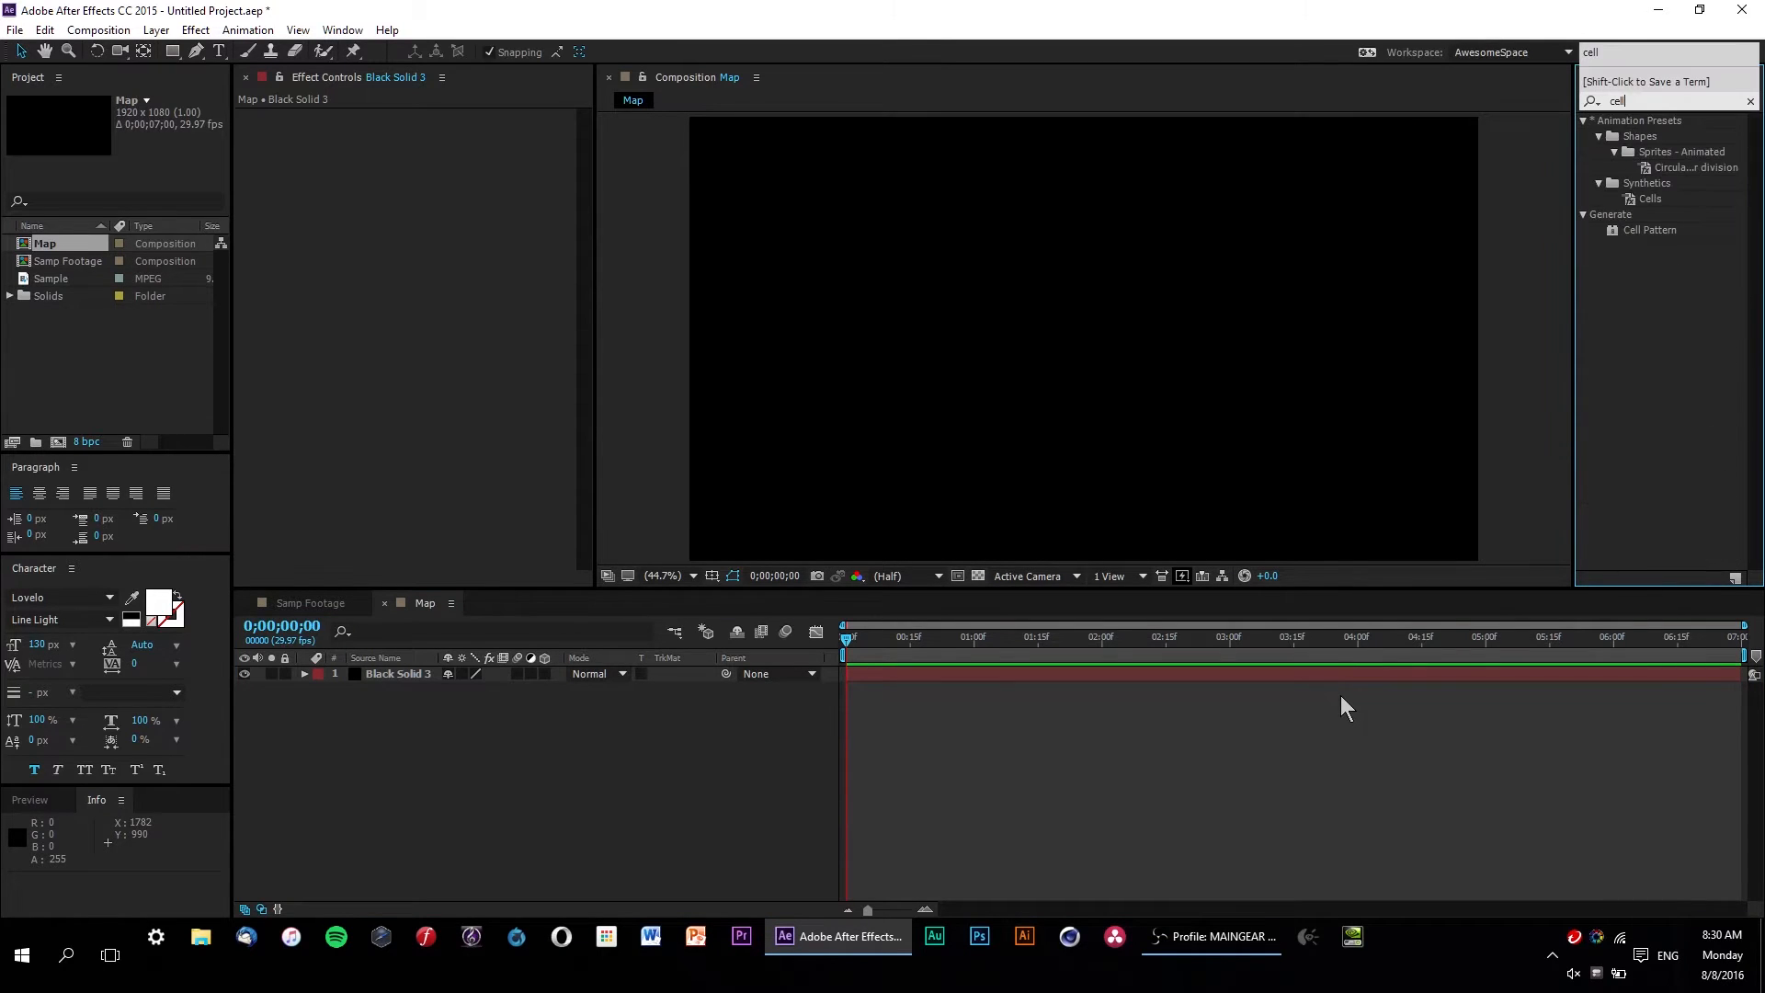
pyautogui.click(1657, 230)
pyautogui.moveTo(1656, 230); pyautogui.dragTo(1059, 334)
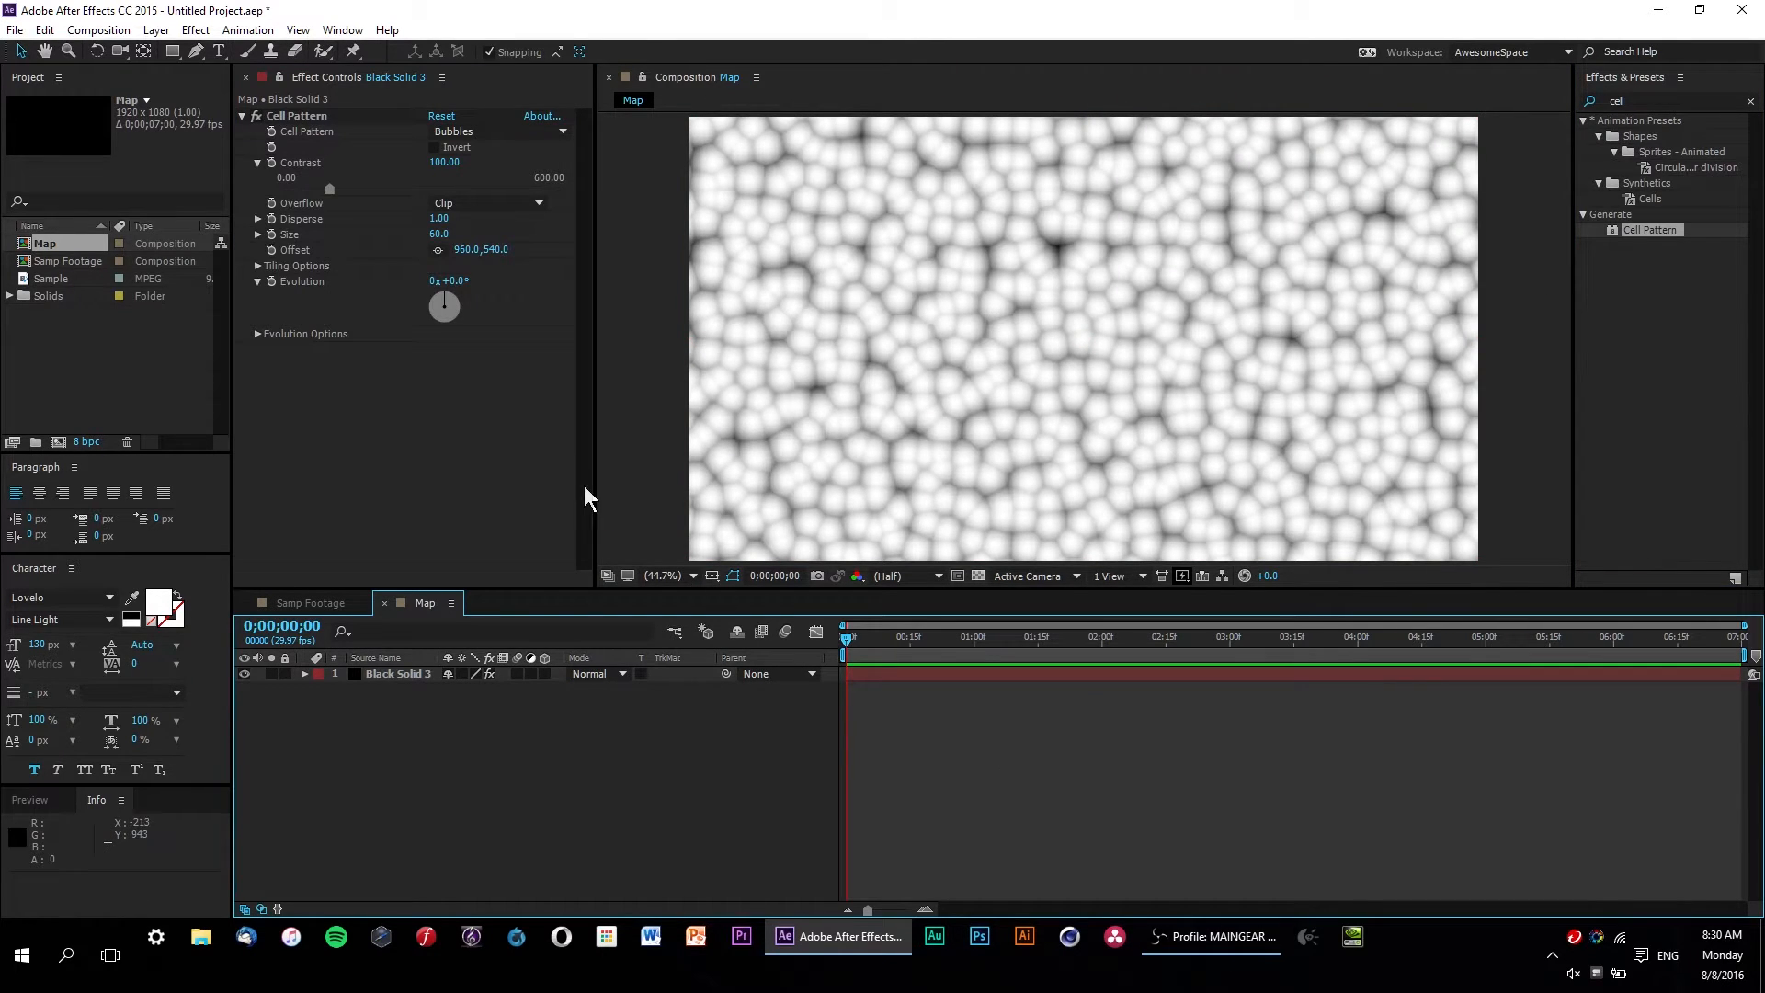
# Step: Keyframe the Cell Pattern's Evolution from 0 at the first frame to 7 revolutions at 0;00;06;29
pyautogui.moveTo(866, 643); pyautogui.dragTo(749, 780)
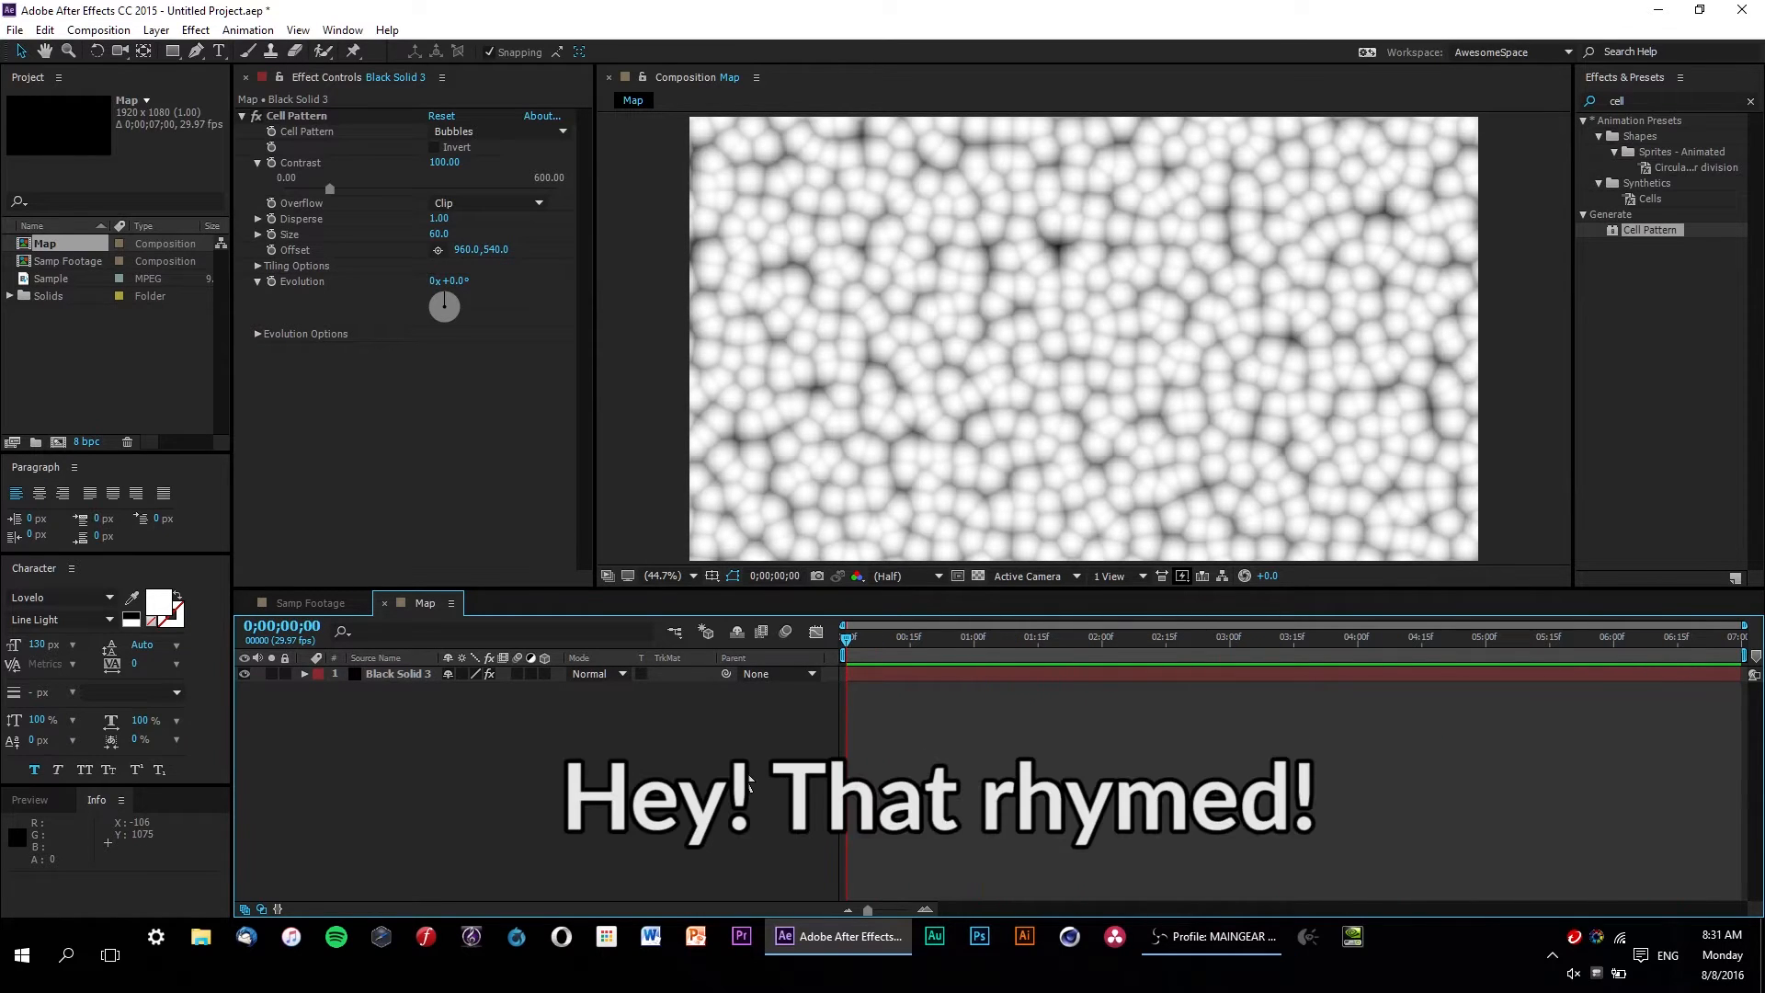
pyautogui.click(270, 281)
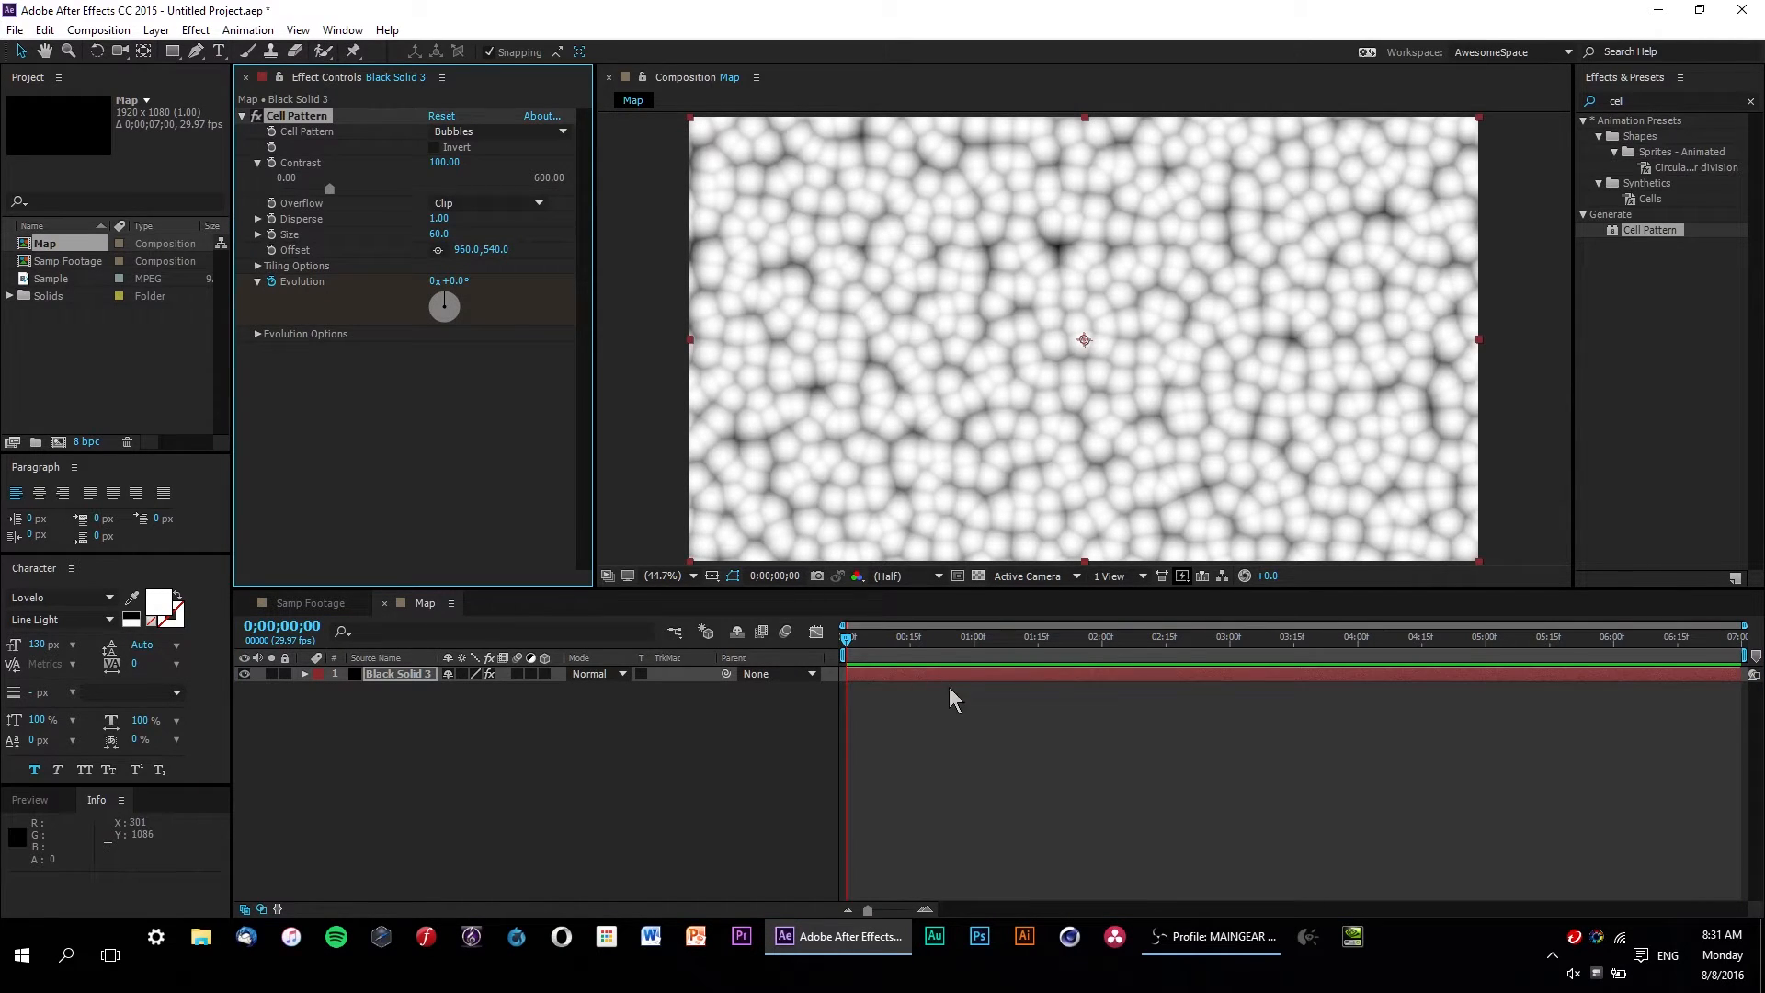
pyautogui.moveTo(848, 641); pyautogui.dragTo(1742, 699)
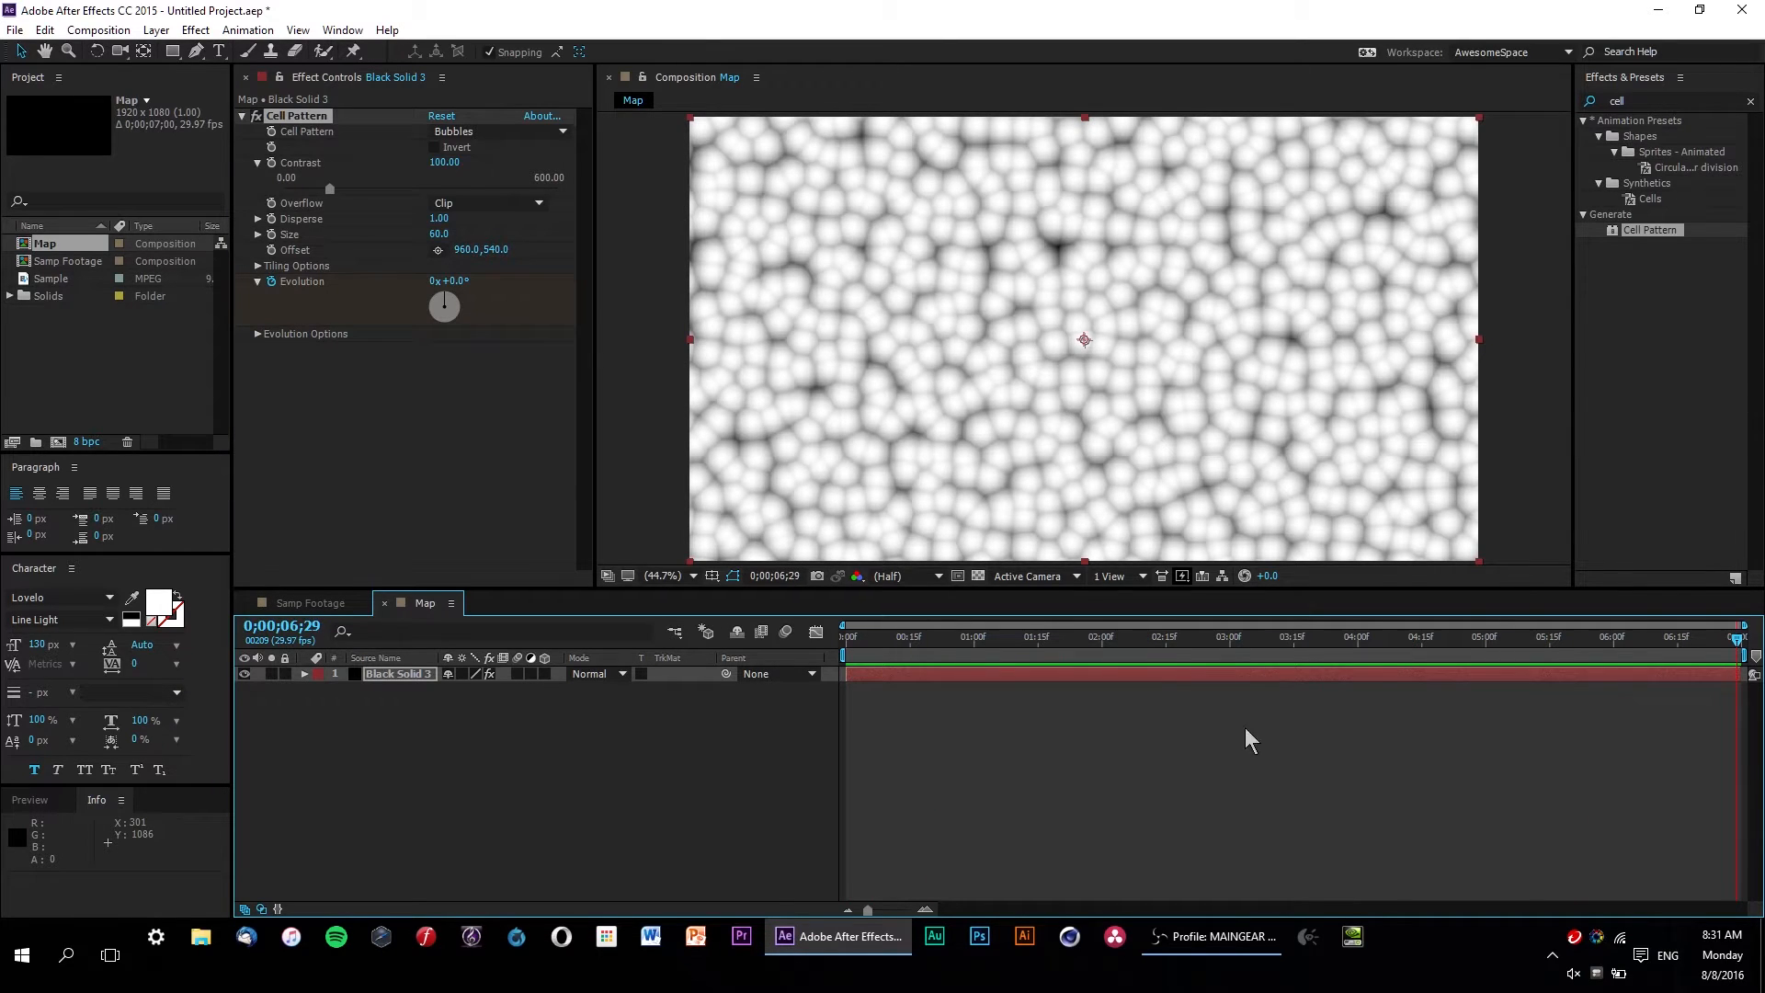
pyautogui.click(435, 281)
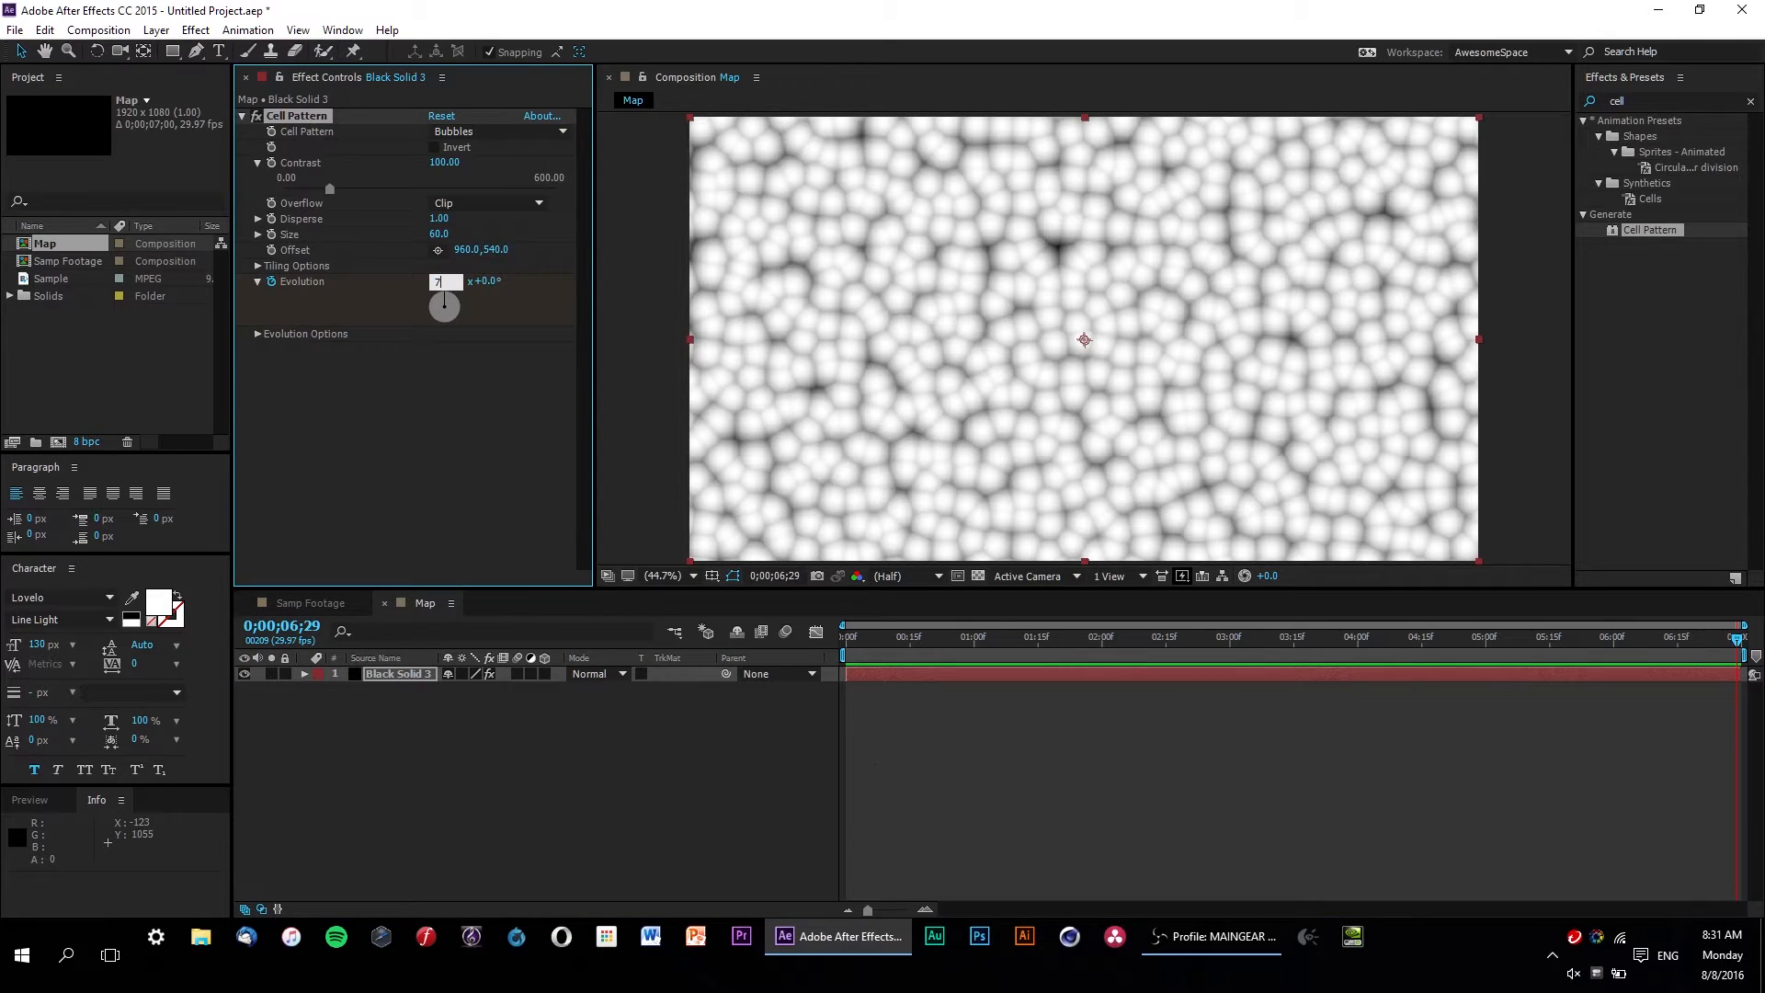
pyautogui.click(1216, 779)
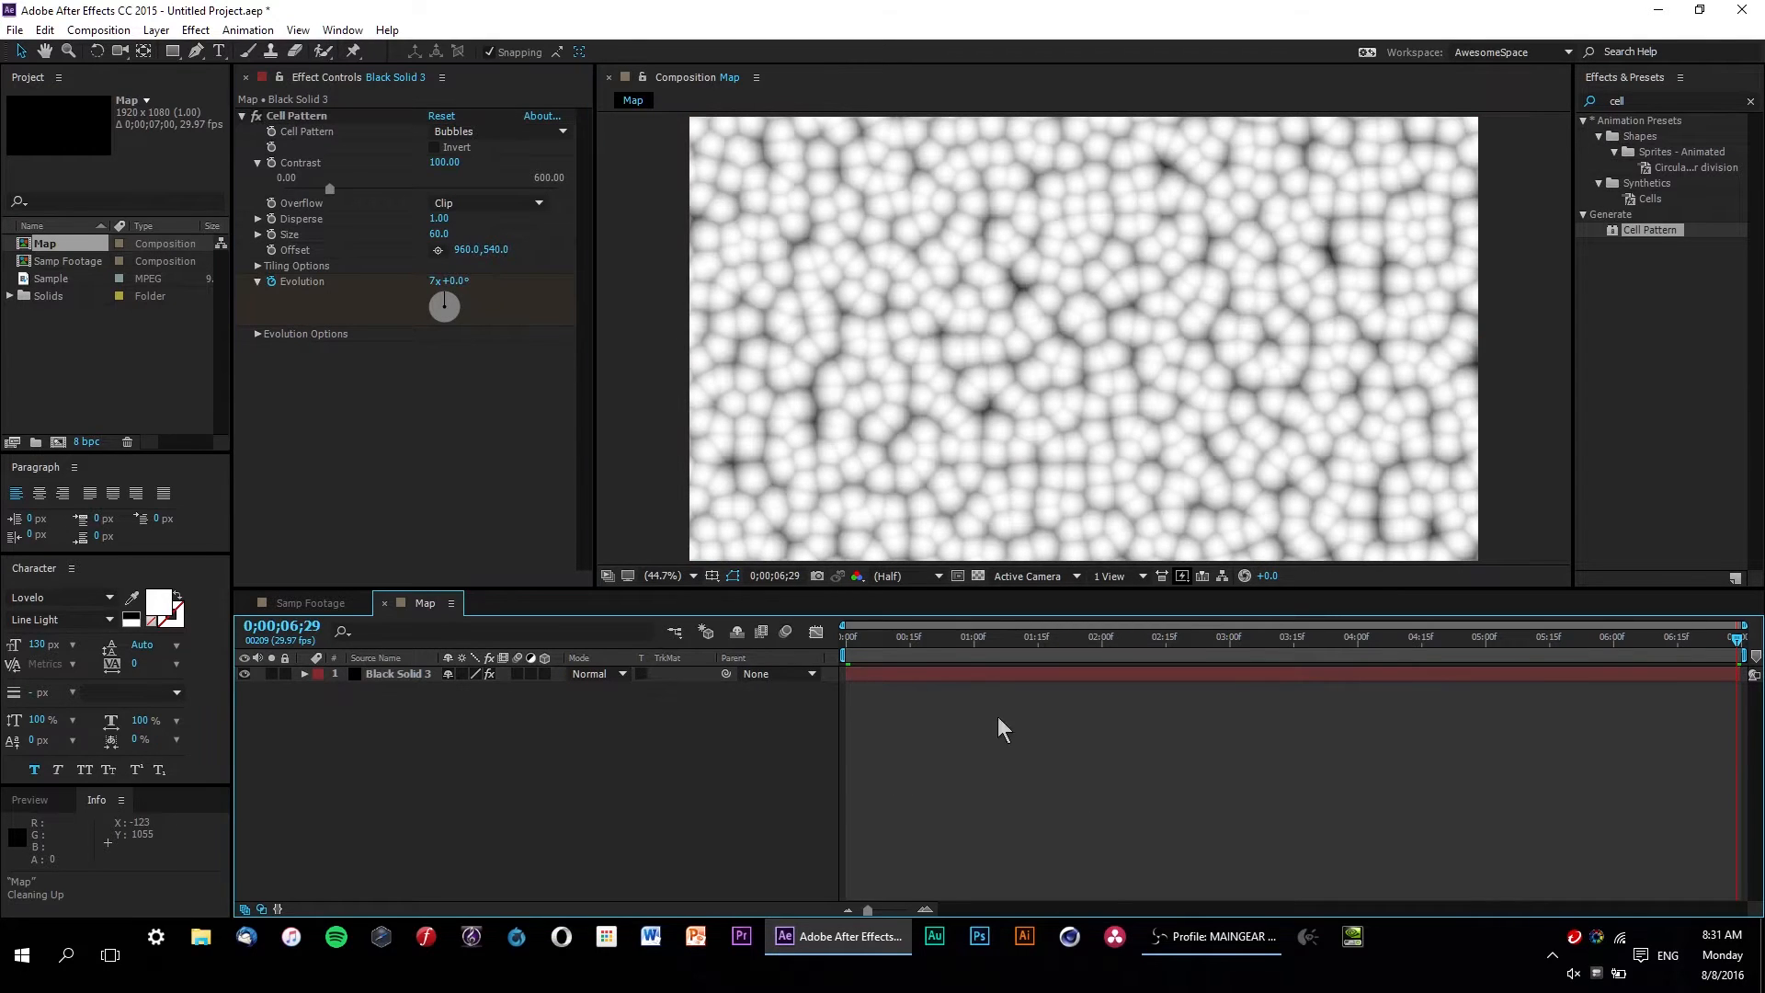
pyautogui.moveTo(849, 640); pyautogui.dragTo(709, 730)
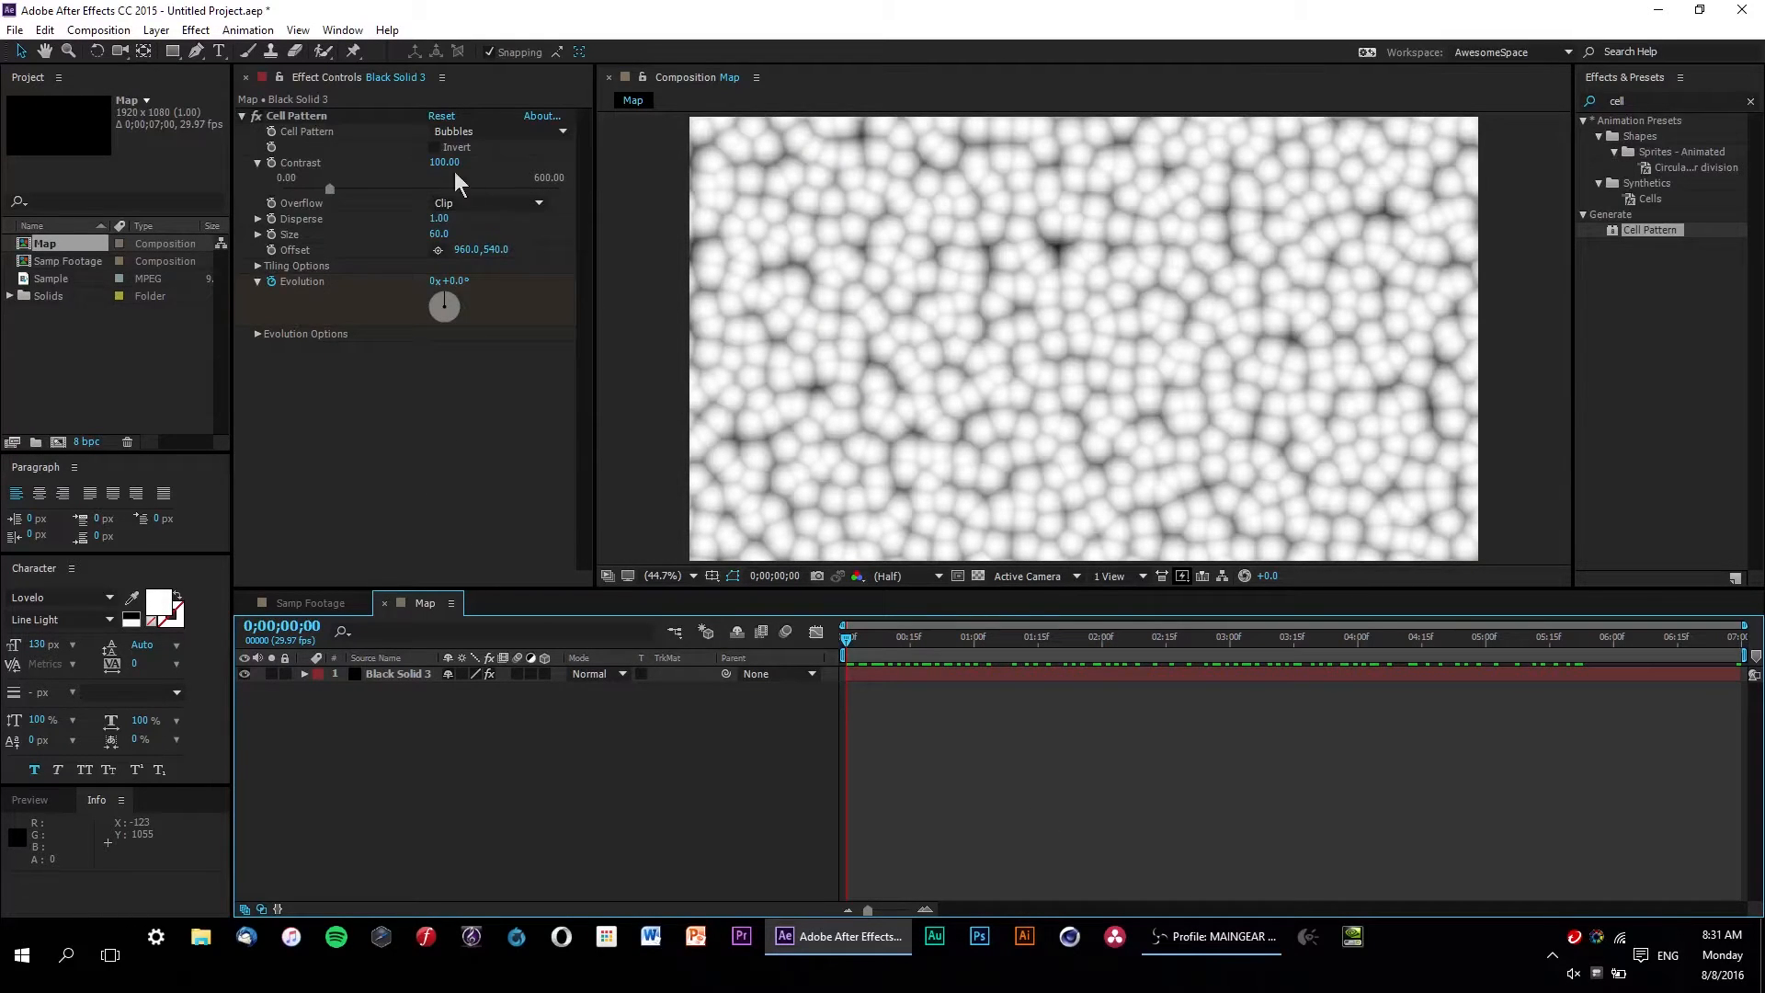
# Step: Set the Cell Pattern's Contrast to 250 and Disperse to 1.50, and check the motion
pyautogui.moveTo(450, 173); pyautogui.dragTo(594, 176)
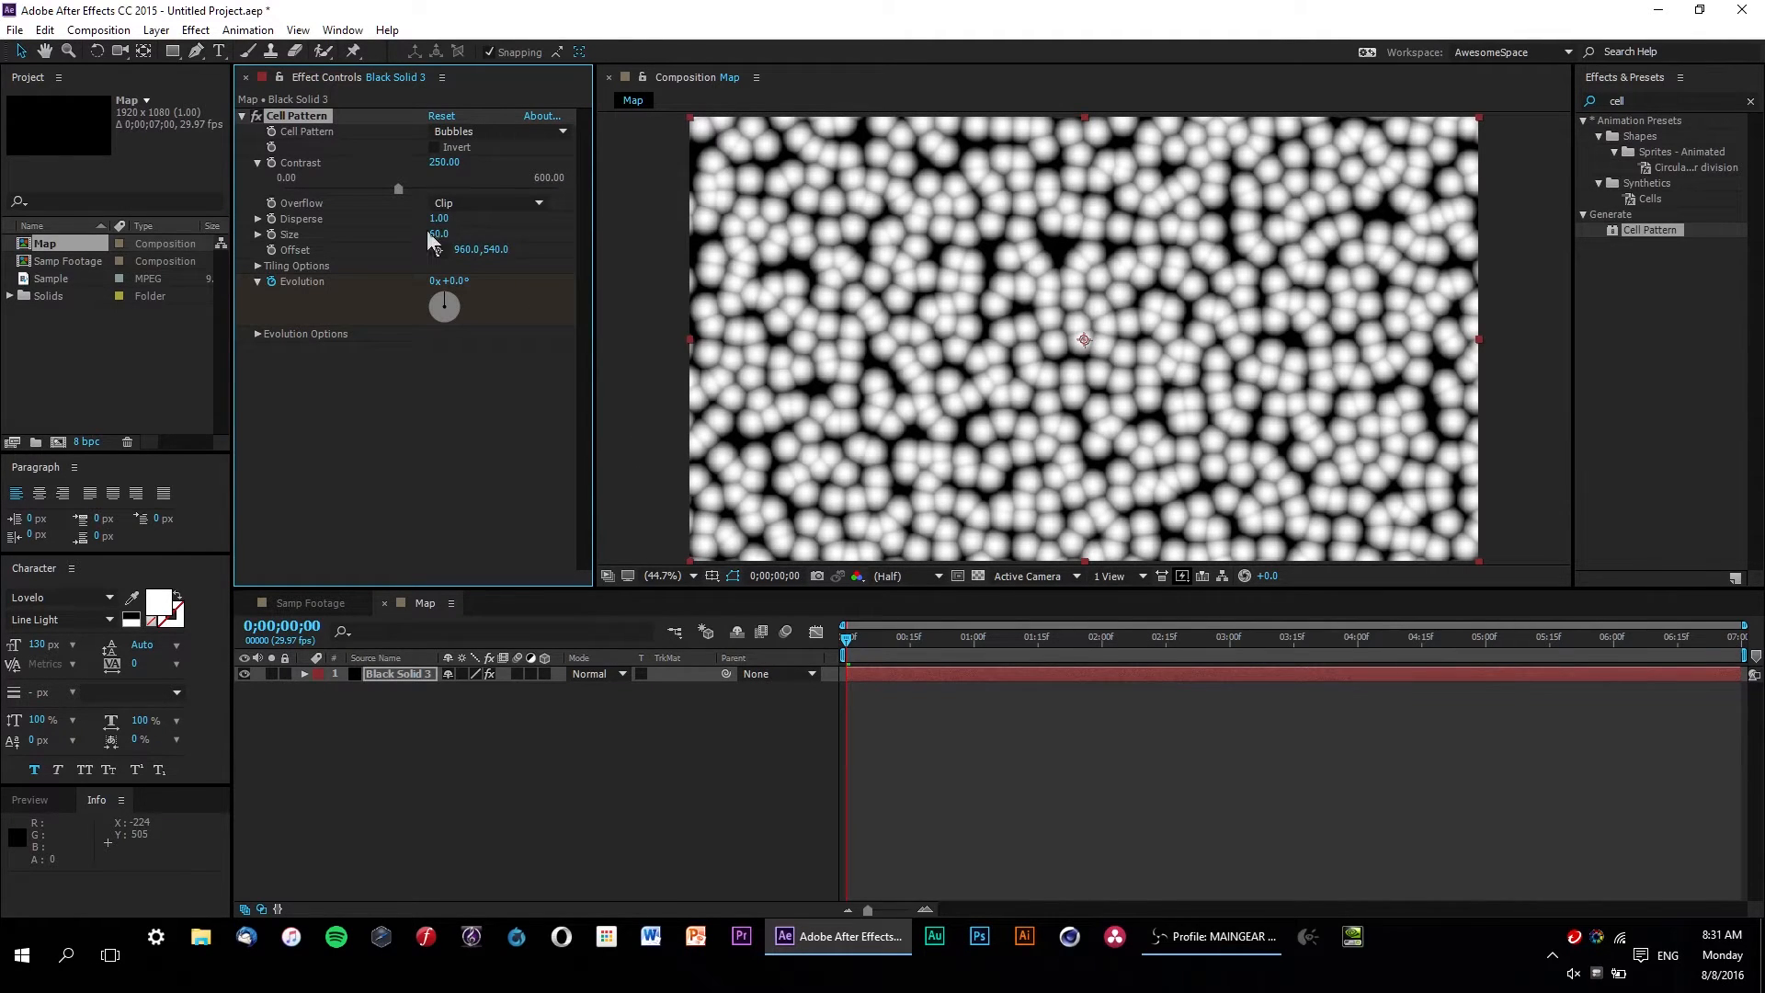
pyautogui.moveTo(434, 218)
pyautogui.mouseDown()
pyautogui.moveTo(261, 221)
pyautogui.moveTo(446, 220)
pyautogui.mouseUp()
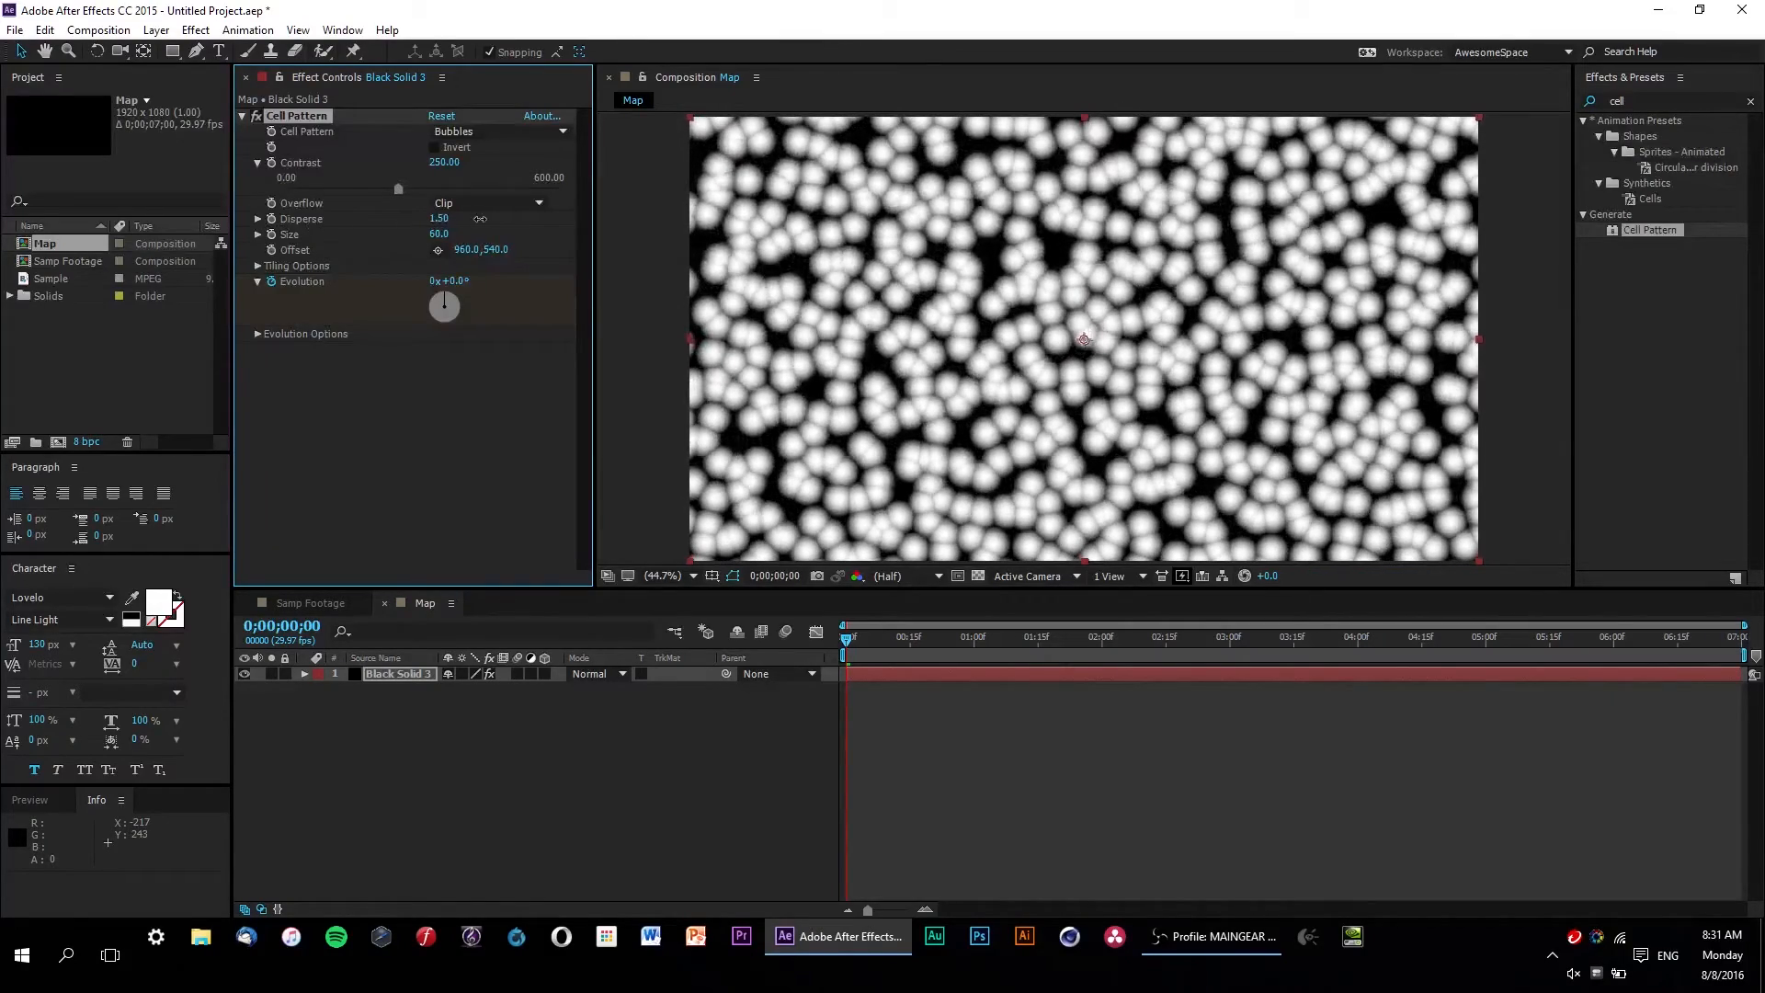
pyautogui.moveTo(878, 637); pyautogui.dragTo(859, 678)
pyautogui.click(988, 726)
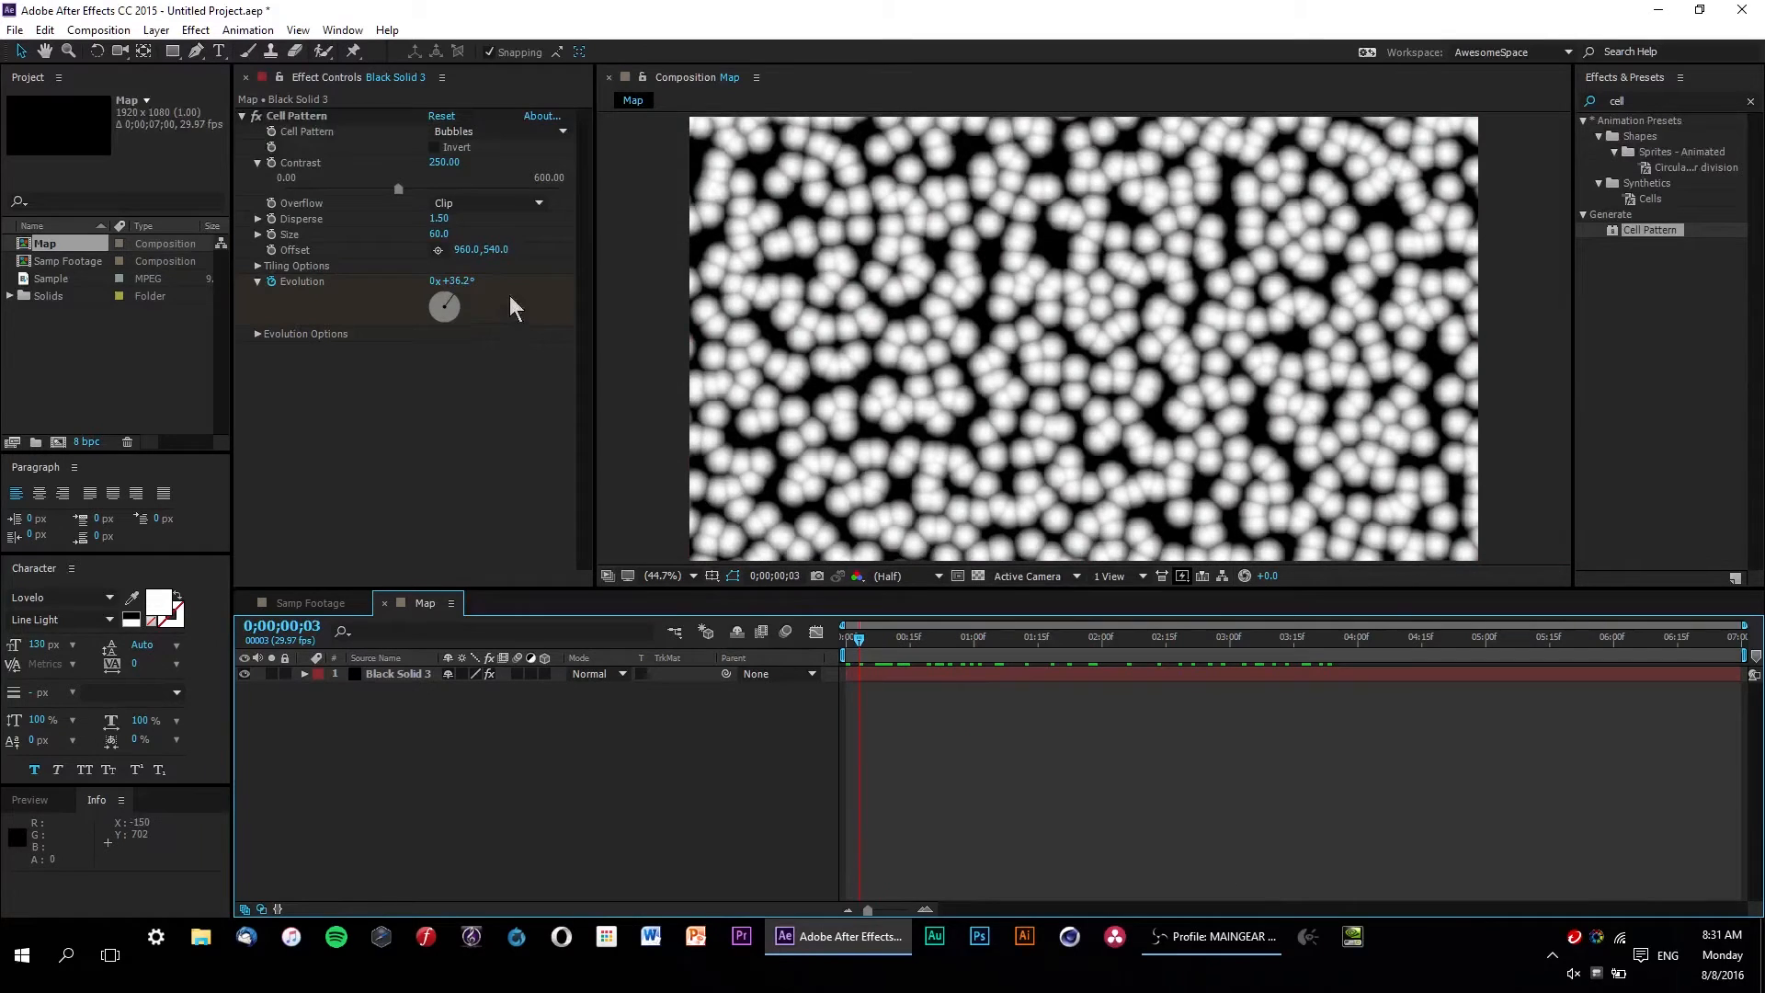
# Step: Try a Cell Pattern Size of 149 and preview the animation
pyautogui.moveTo(437, 237); pyautogui.dragTo(515, 236)
pyautogui.click(1083, 780)
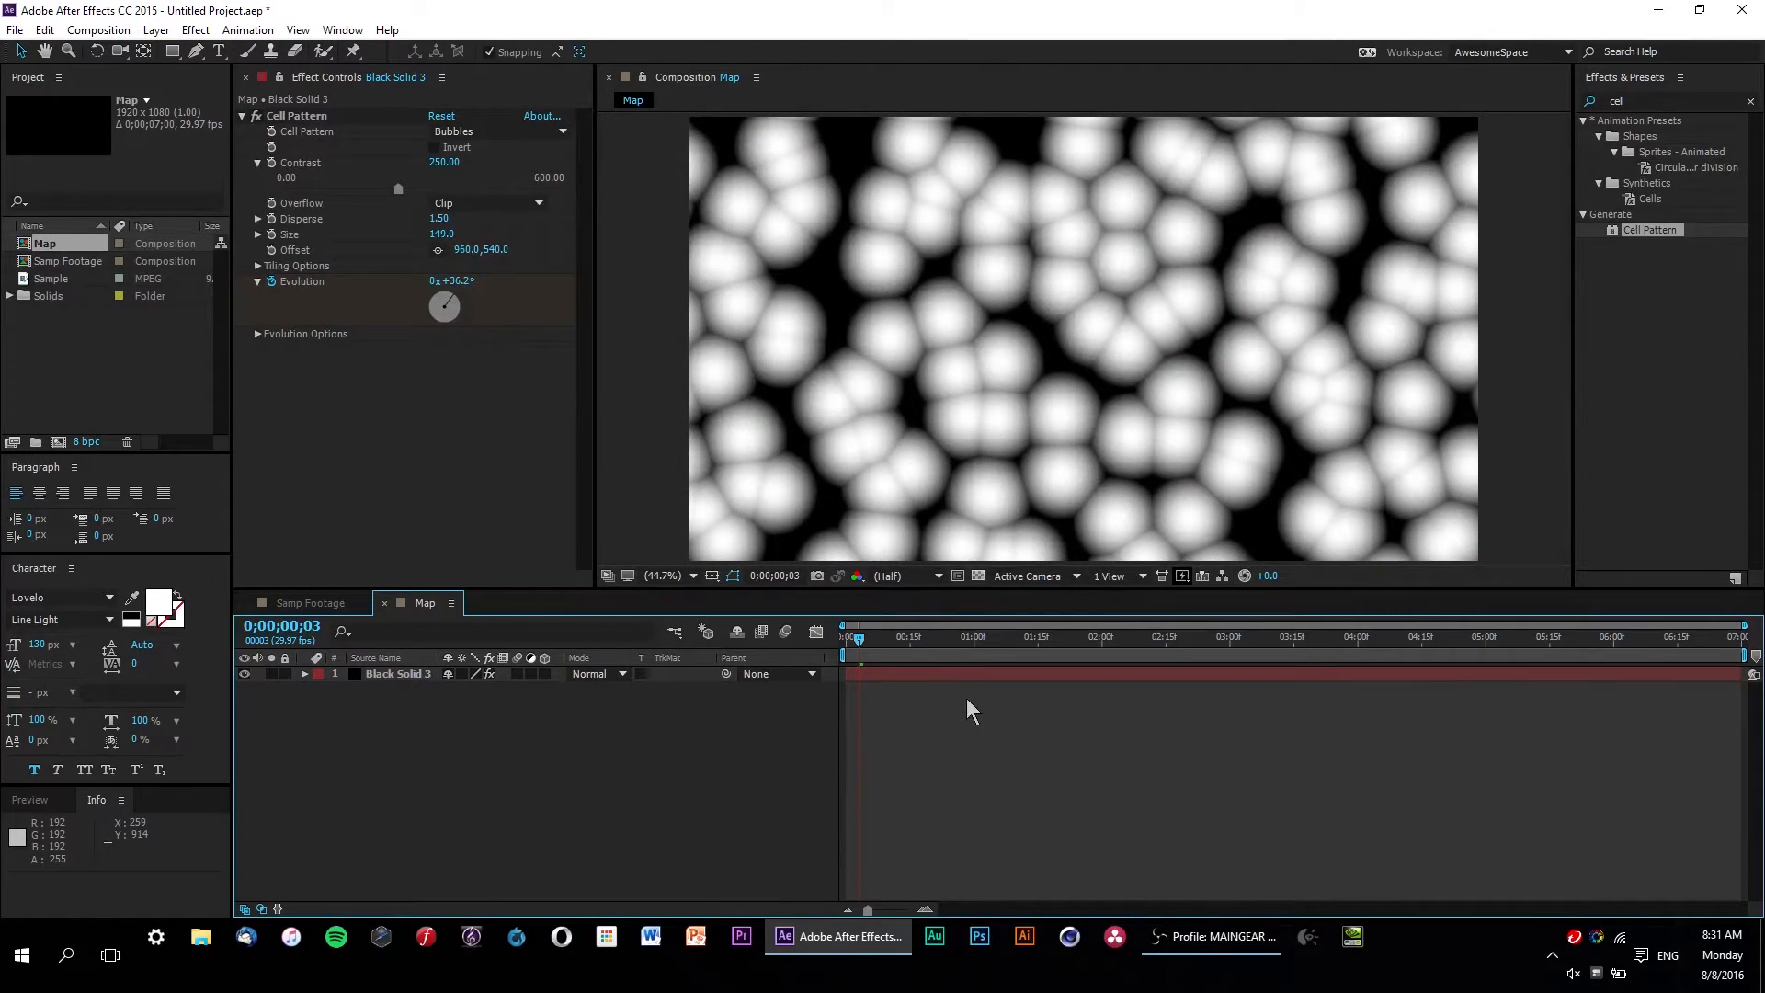
pyautogui.press('space')
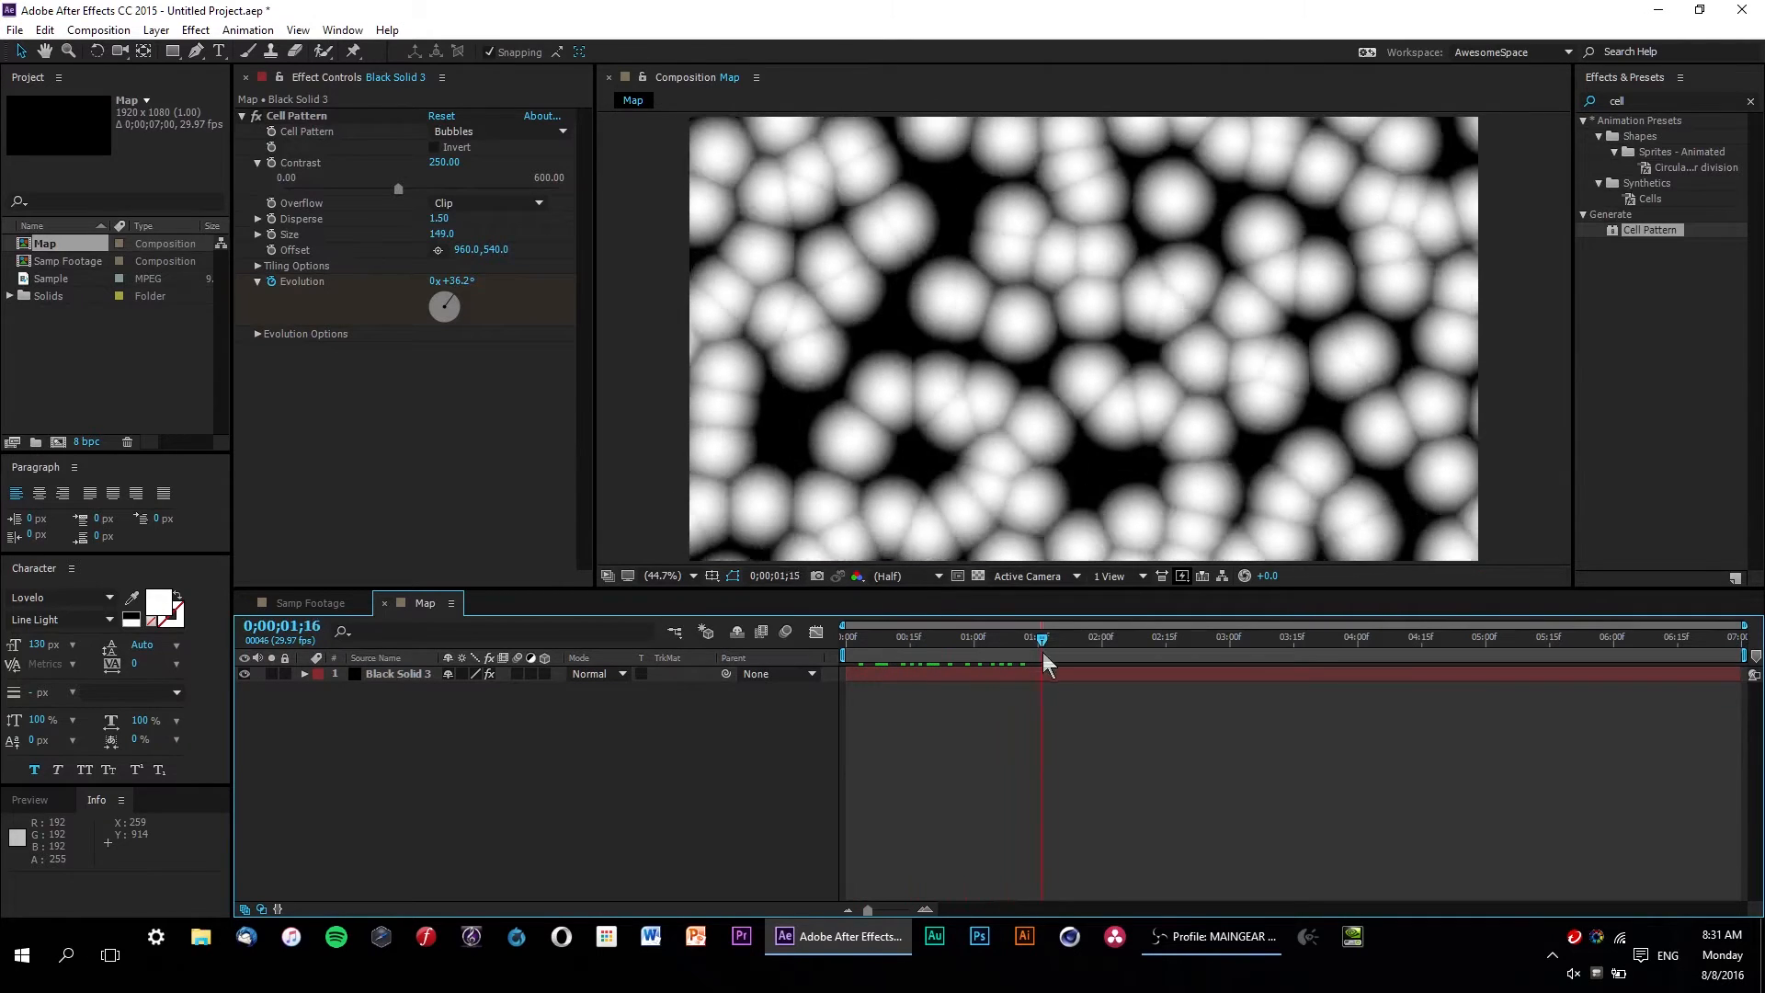
# Step: Try a Cell Pattern Disperse of 0.5 and scrub through the animation
pyautogui.click(438, 220)
pyautogui.write('1')
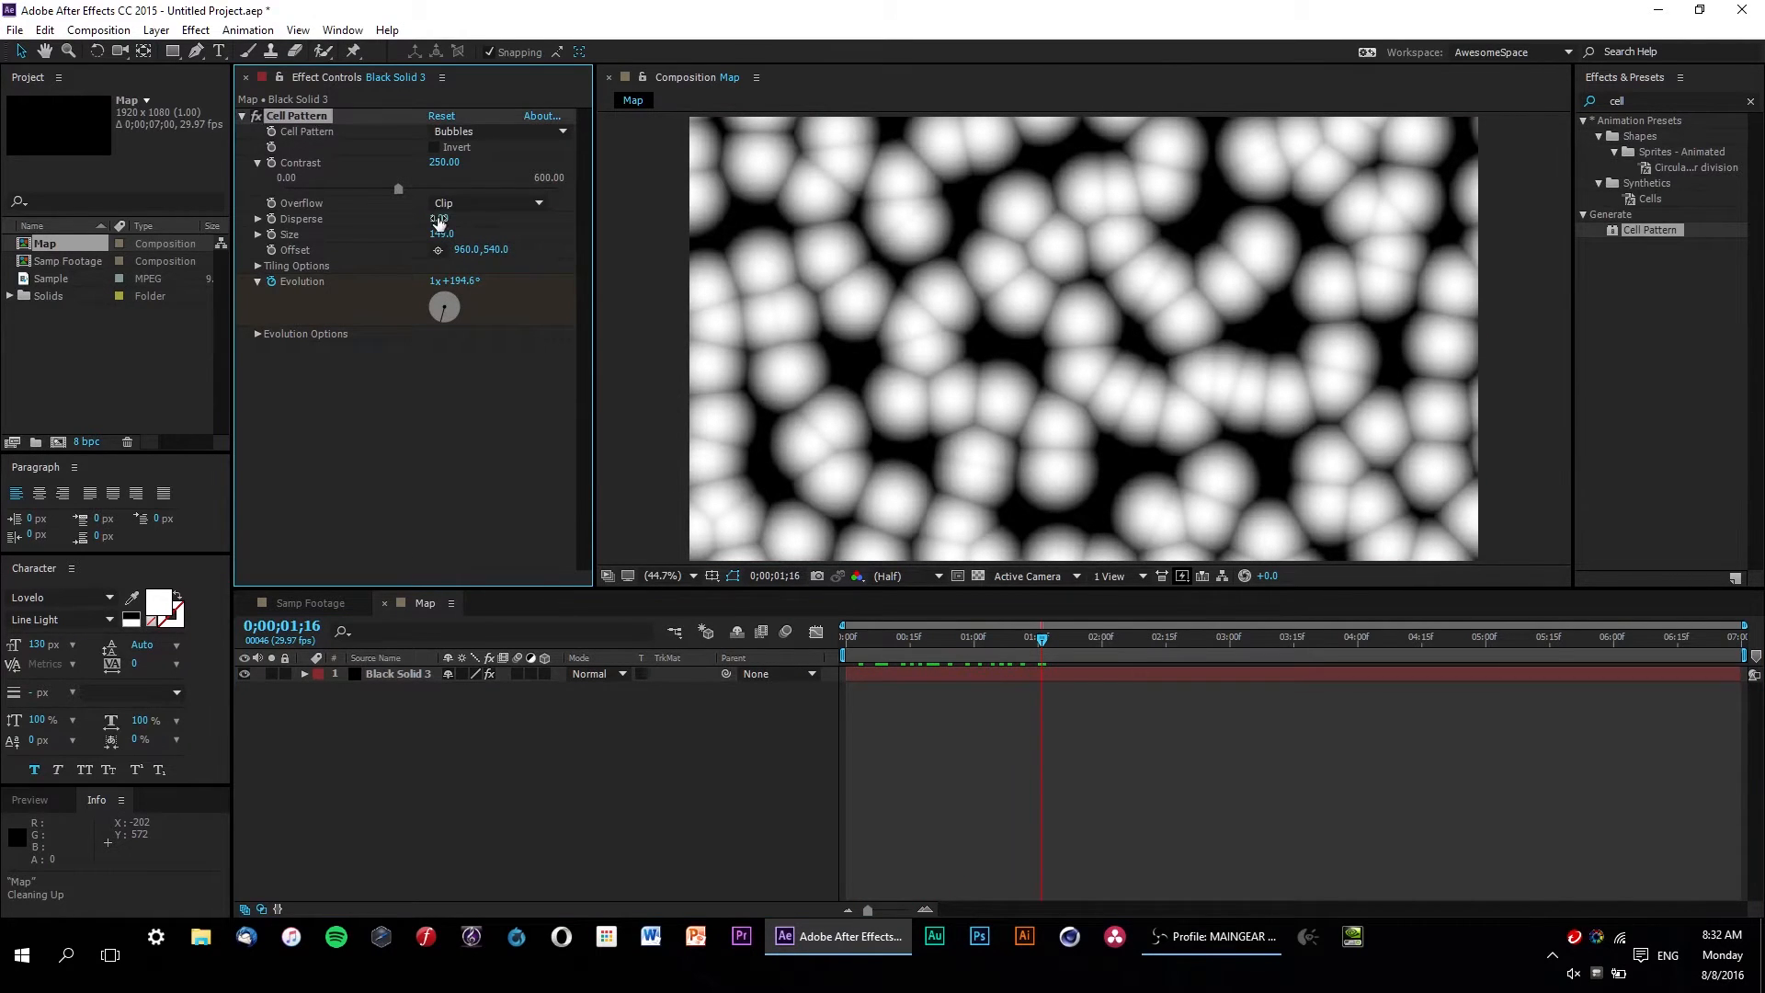
pyautogui.press('Return')
pyautogui.click(439, 219)
pyautogui.write('.5')
pyautogui.press('Return')
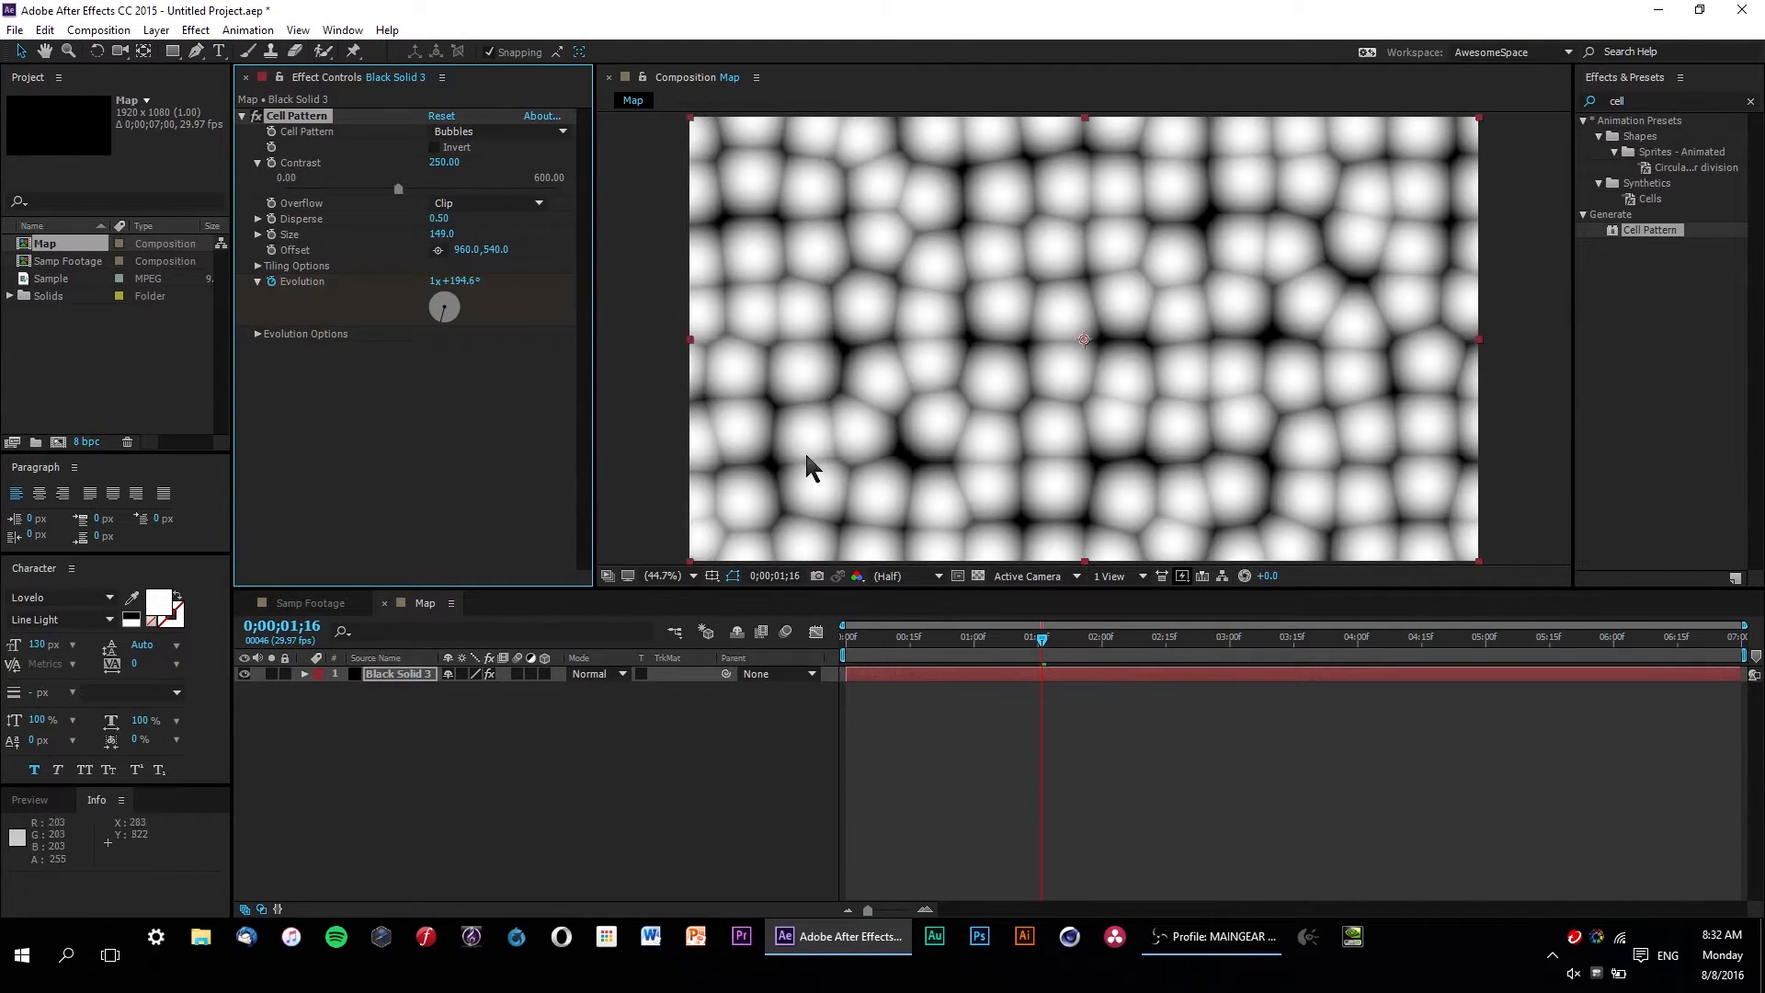
pyautogui.moveTo(897, 640); pyautogui.dragTo(1452, 645)
# Step: Set the Cell Pattern's Disperse to 0.8 and check the motion across the timeline
pyautogui.click(439, 220)
pyautogui.write('.8')
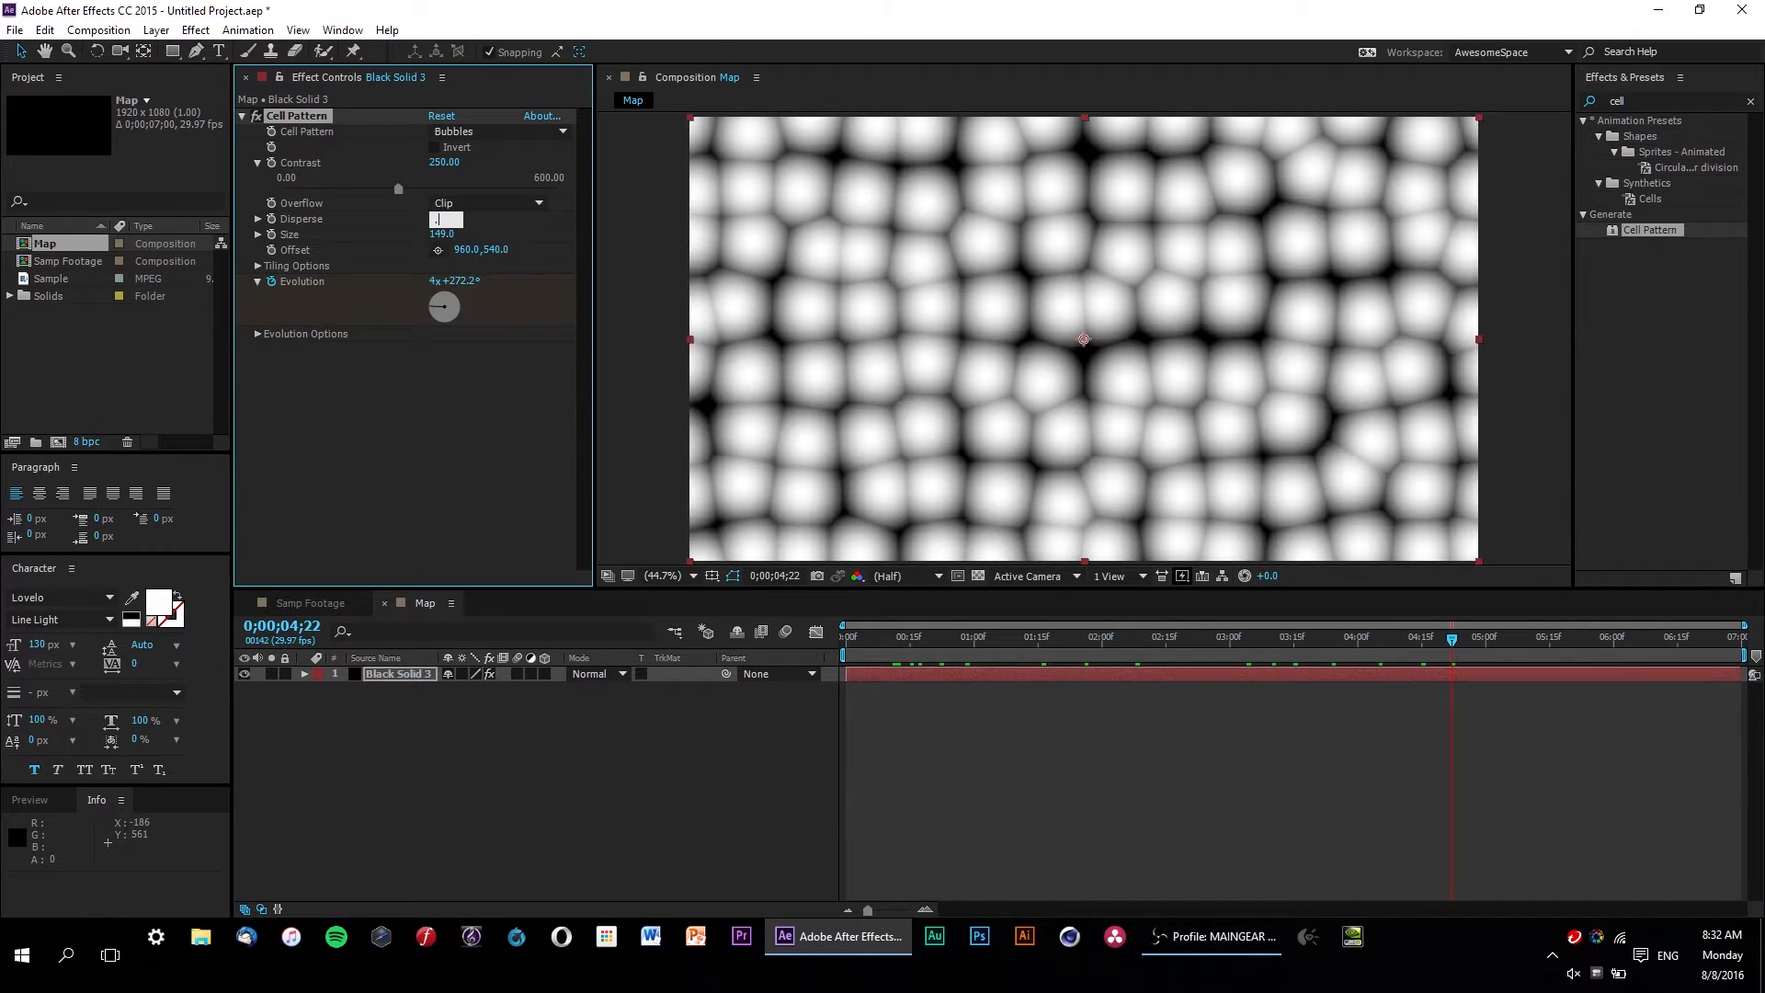
pyautogui.press('Return')
pyautogui.moveTo(877, 646); pyautogui.dragTo(1425, 682)
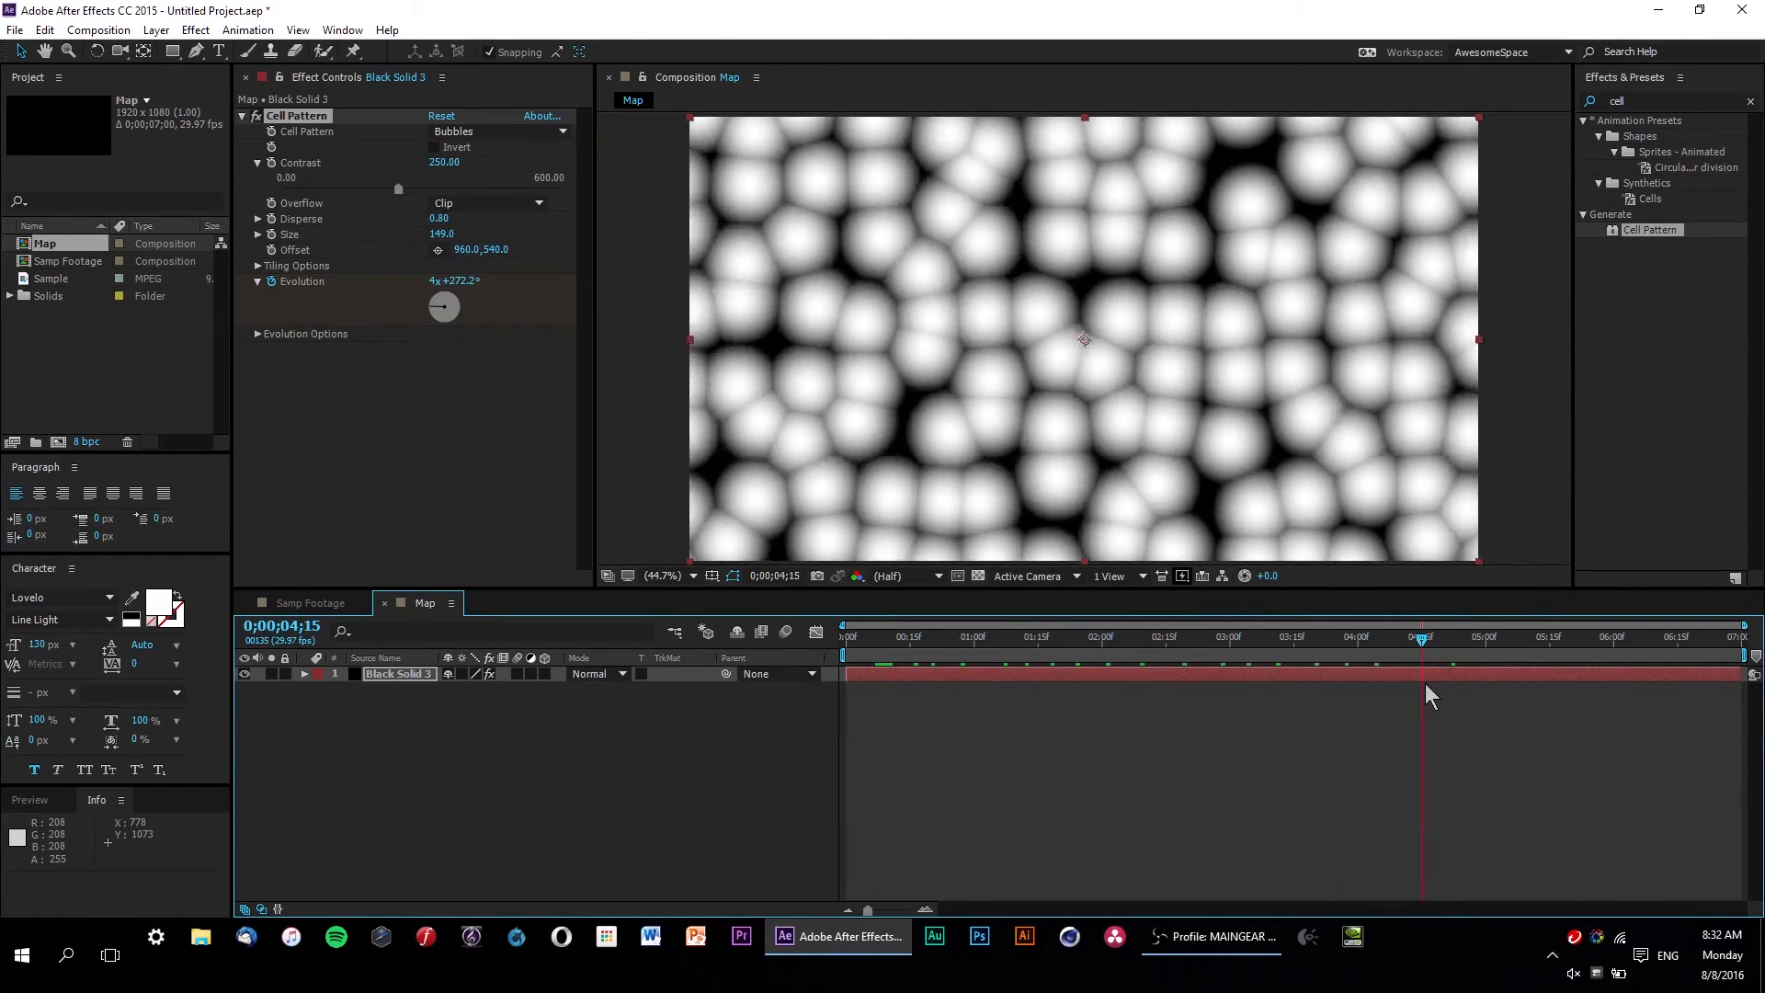
# Step: Set the Cell Pattern's Size to 130 and review the animated cells
pyautogui.click(442, 235)
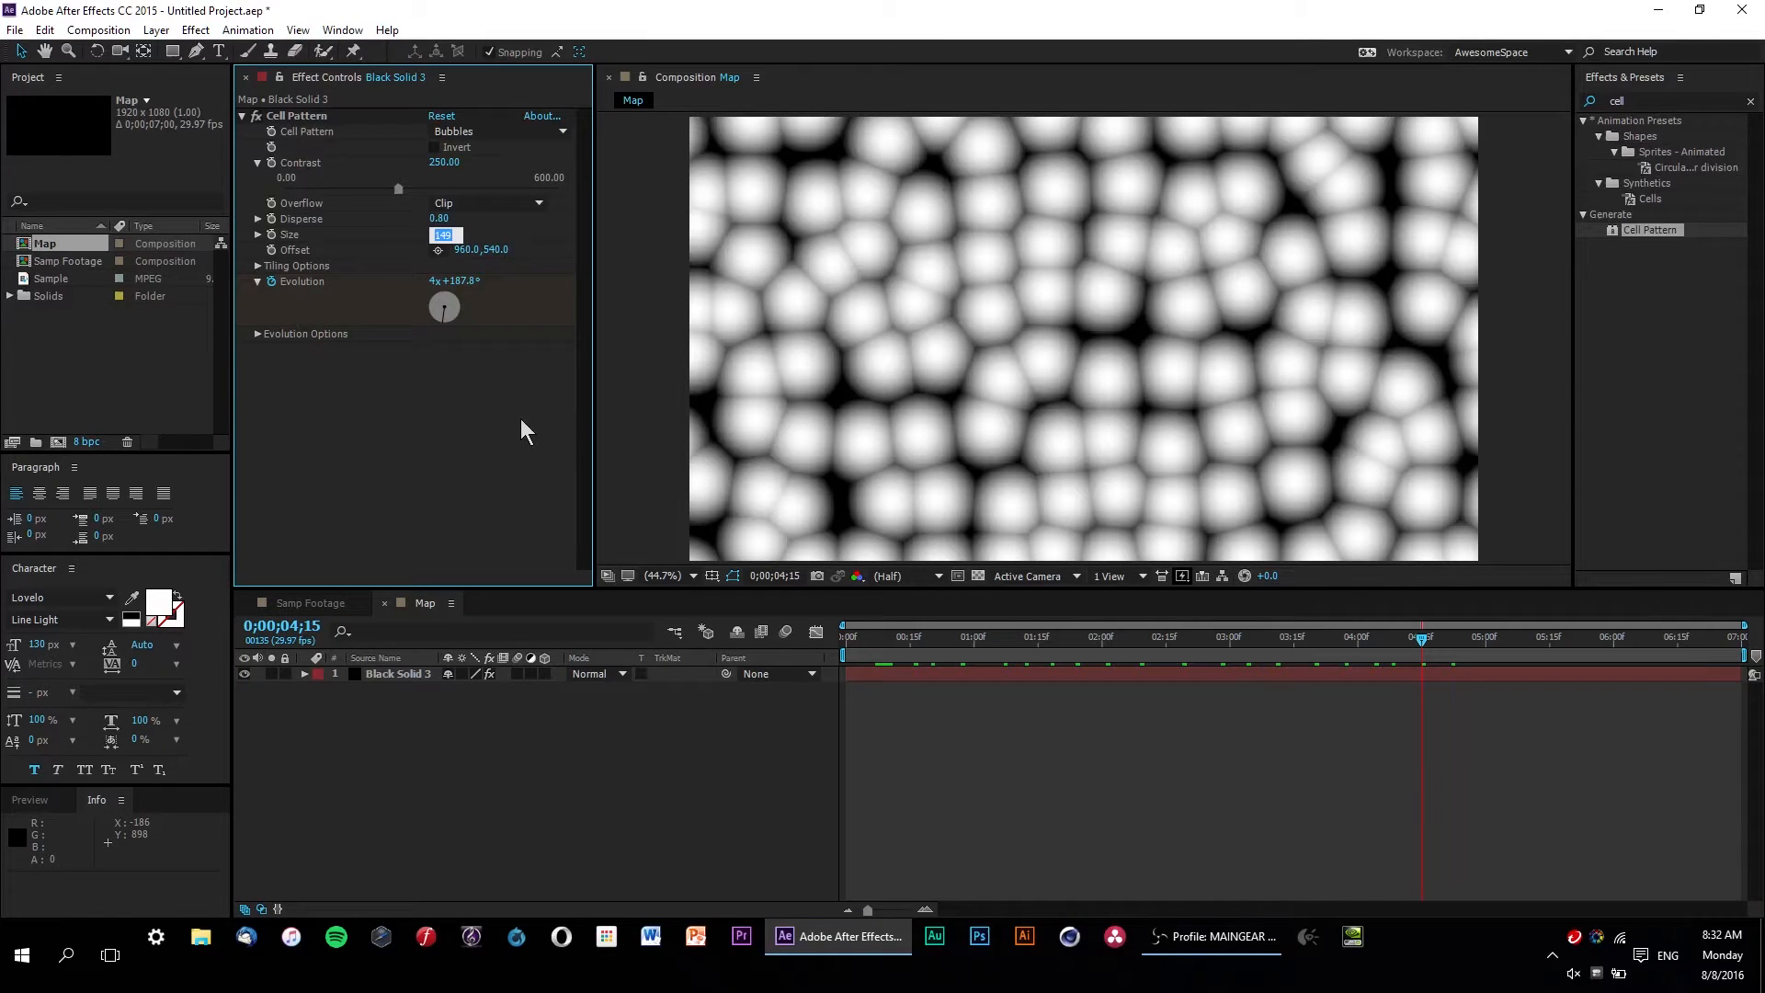
pyautogui.write('130')
pyautogui.press('Return')
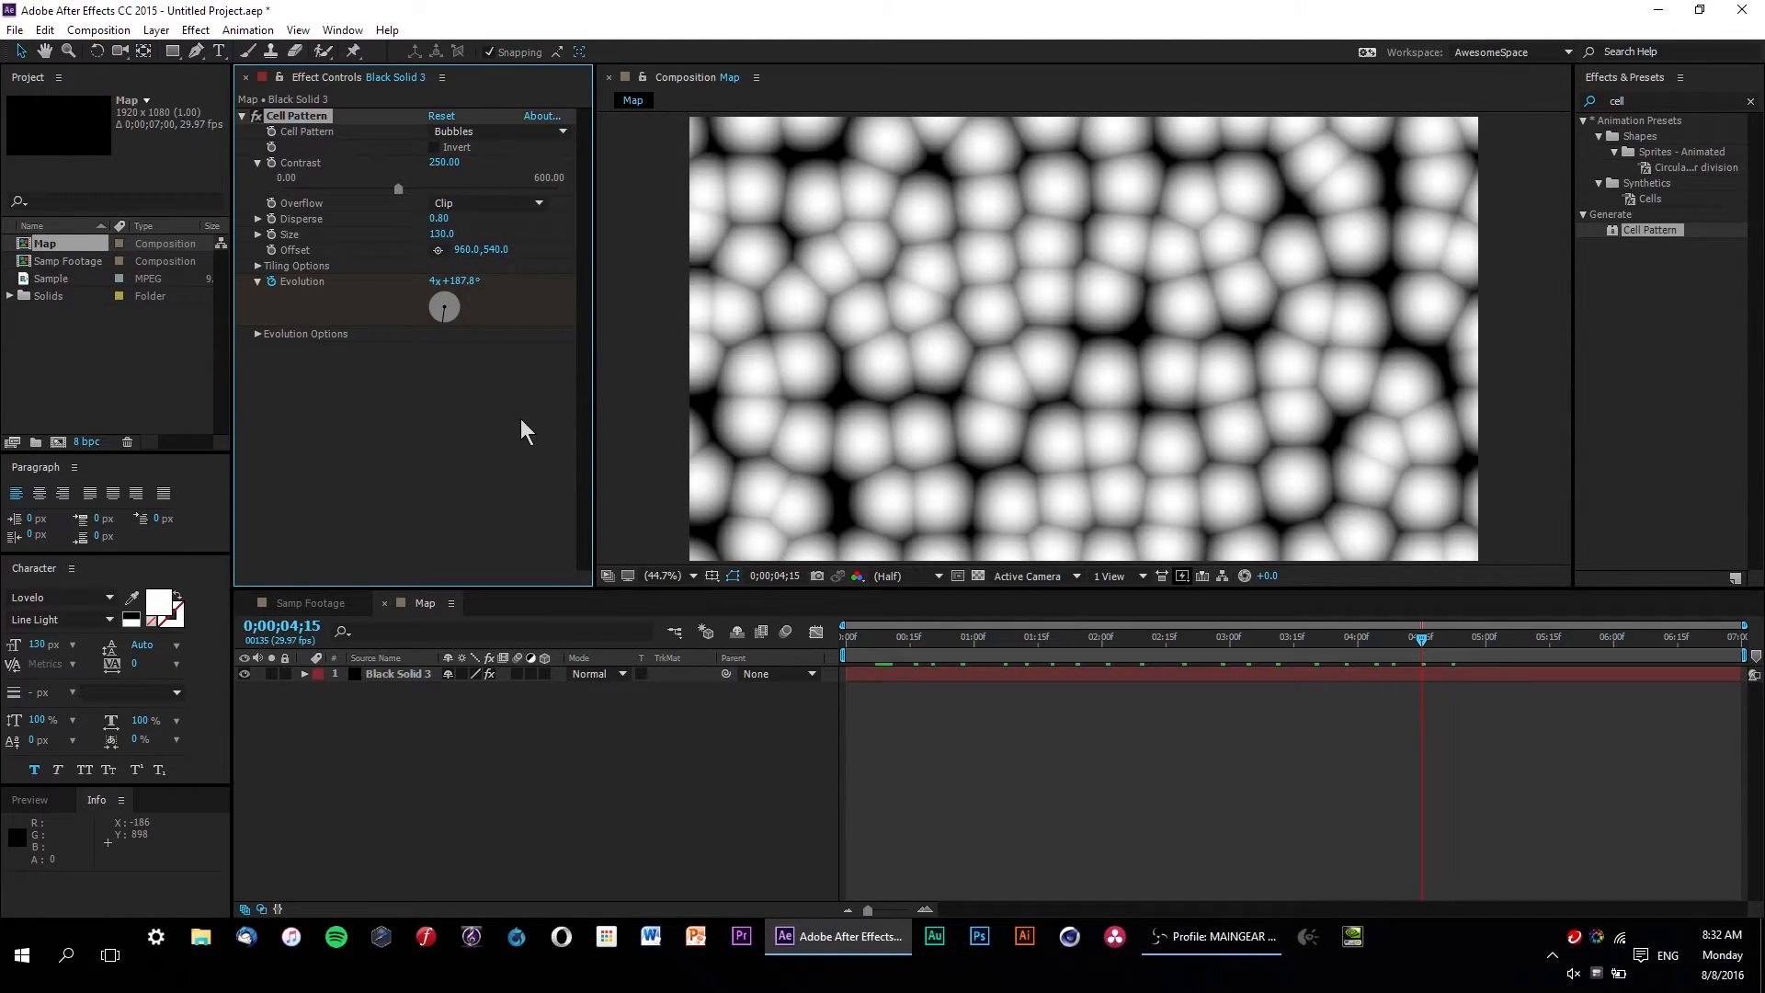
pyautogui.click(910, 639)
pyautogui.moveTo(929, 643); pyautogui.dragTo(1161, 784)
pyautogui.click(1277, 771)
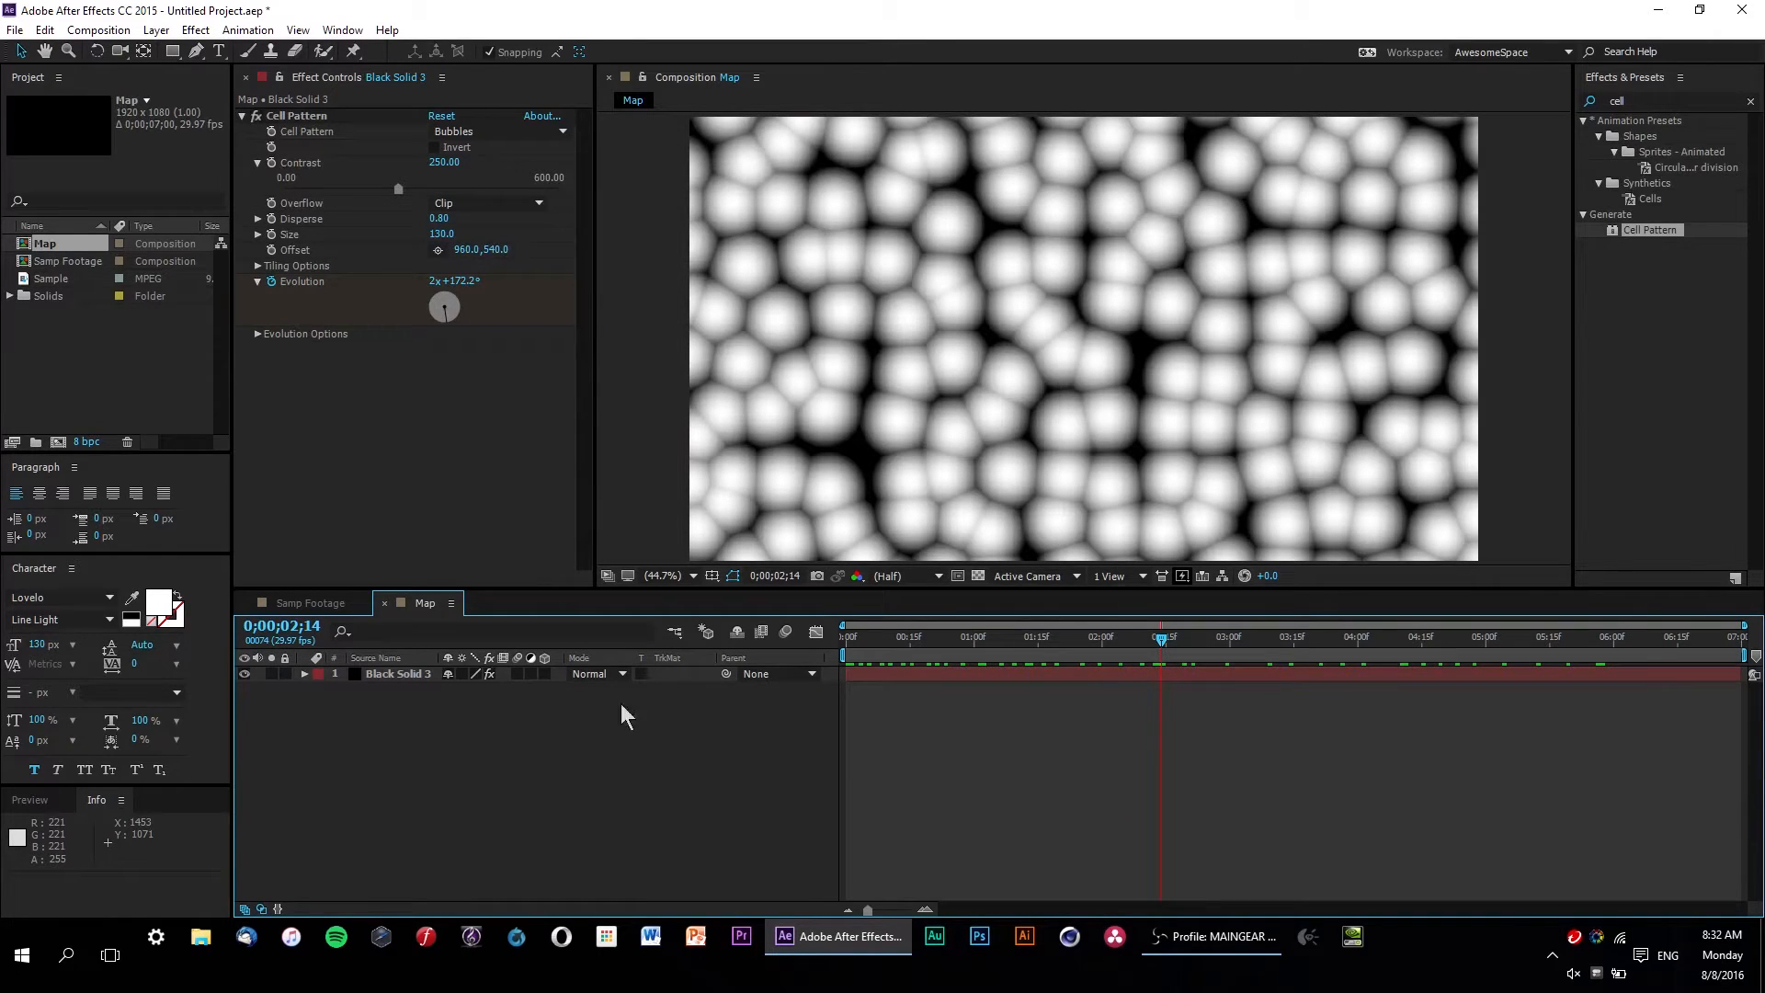
# Step: Place the Map composition beneath the Sample layer in Samp Footage and scrub through the footage
pyautogui.click(341, 604)
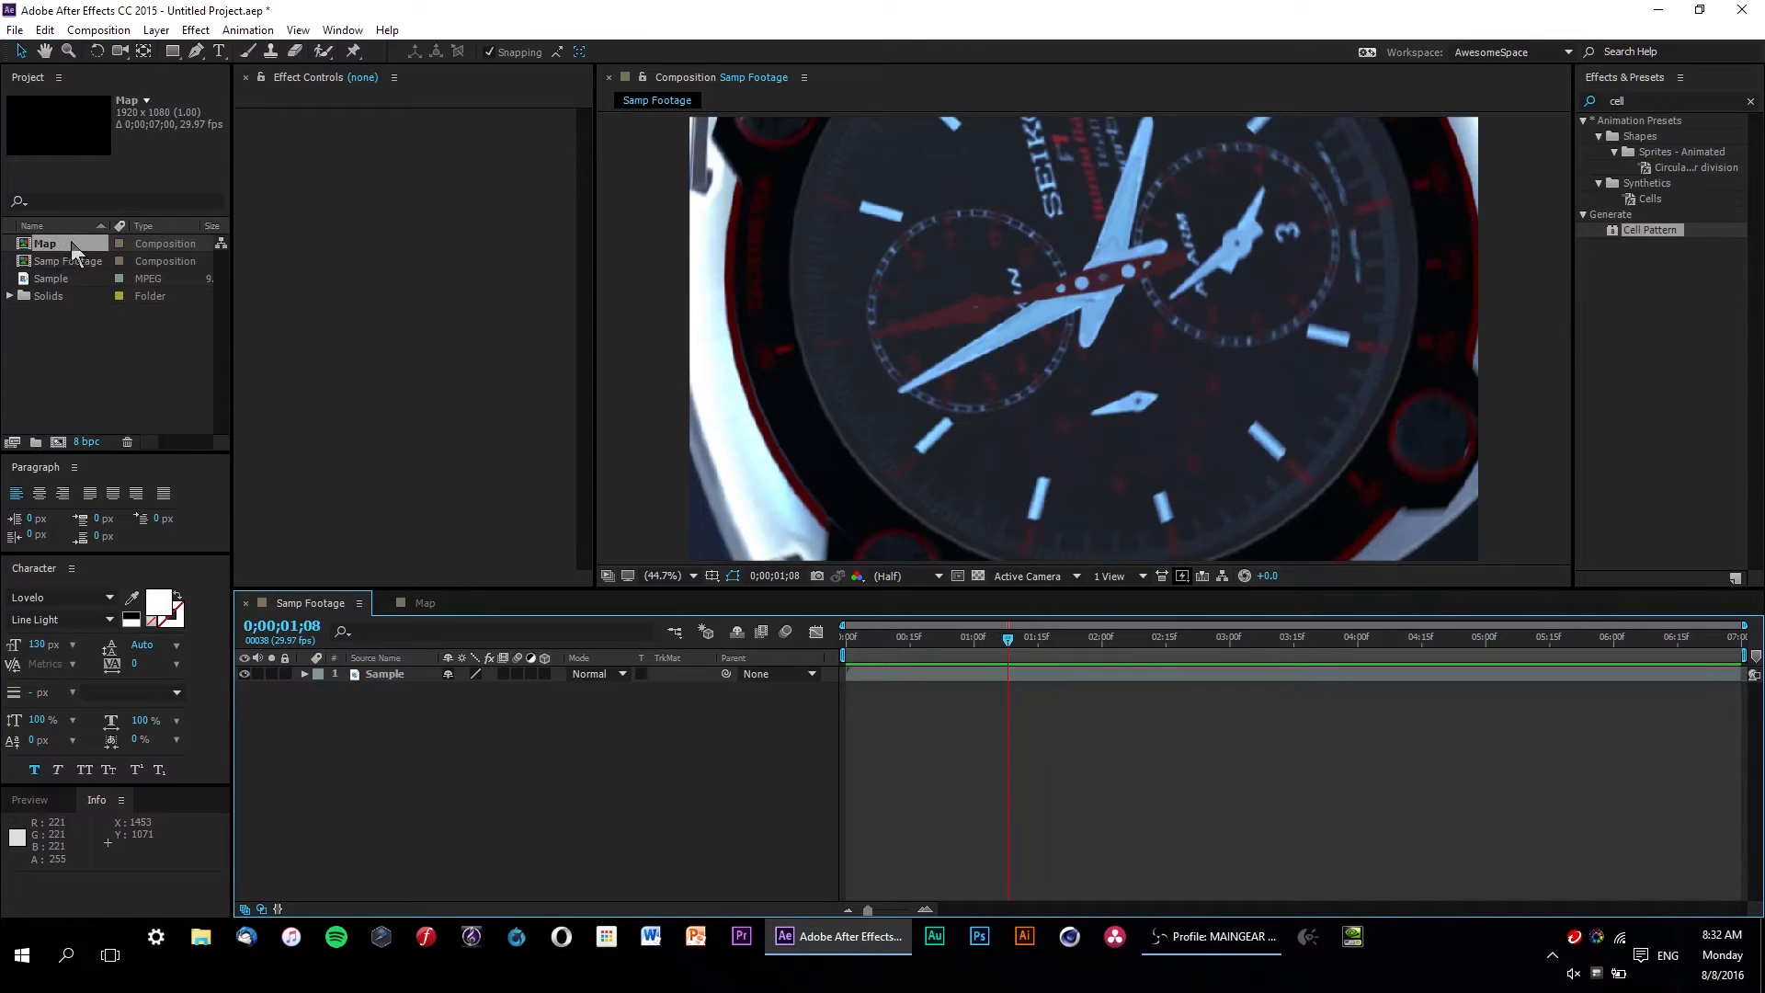
pyautogui.moveTo(63, 240); pyautogui.dragTo(473, 747)
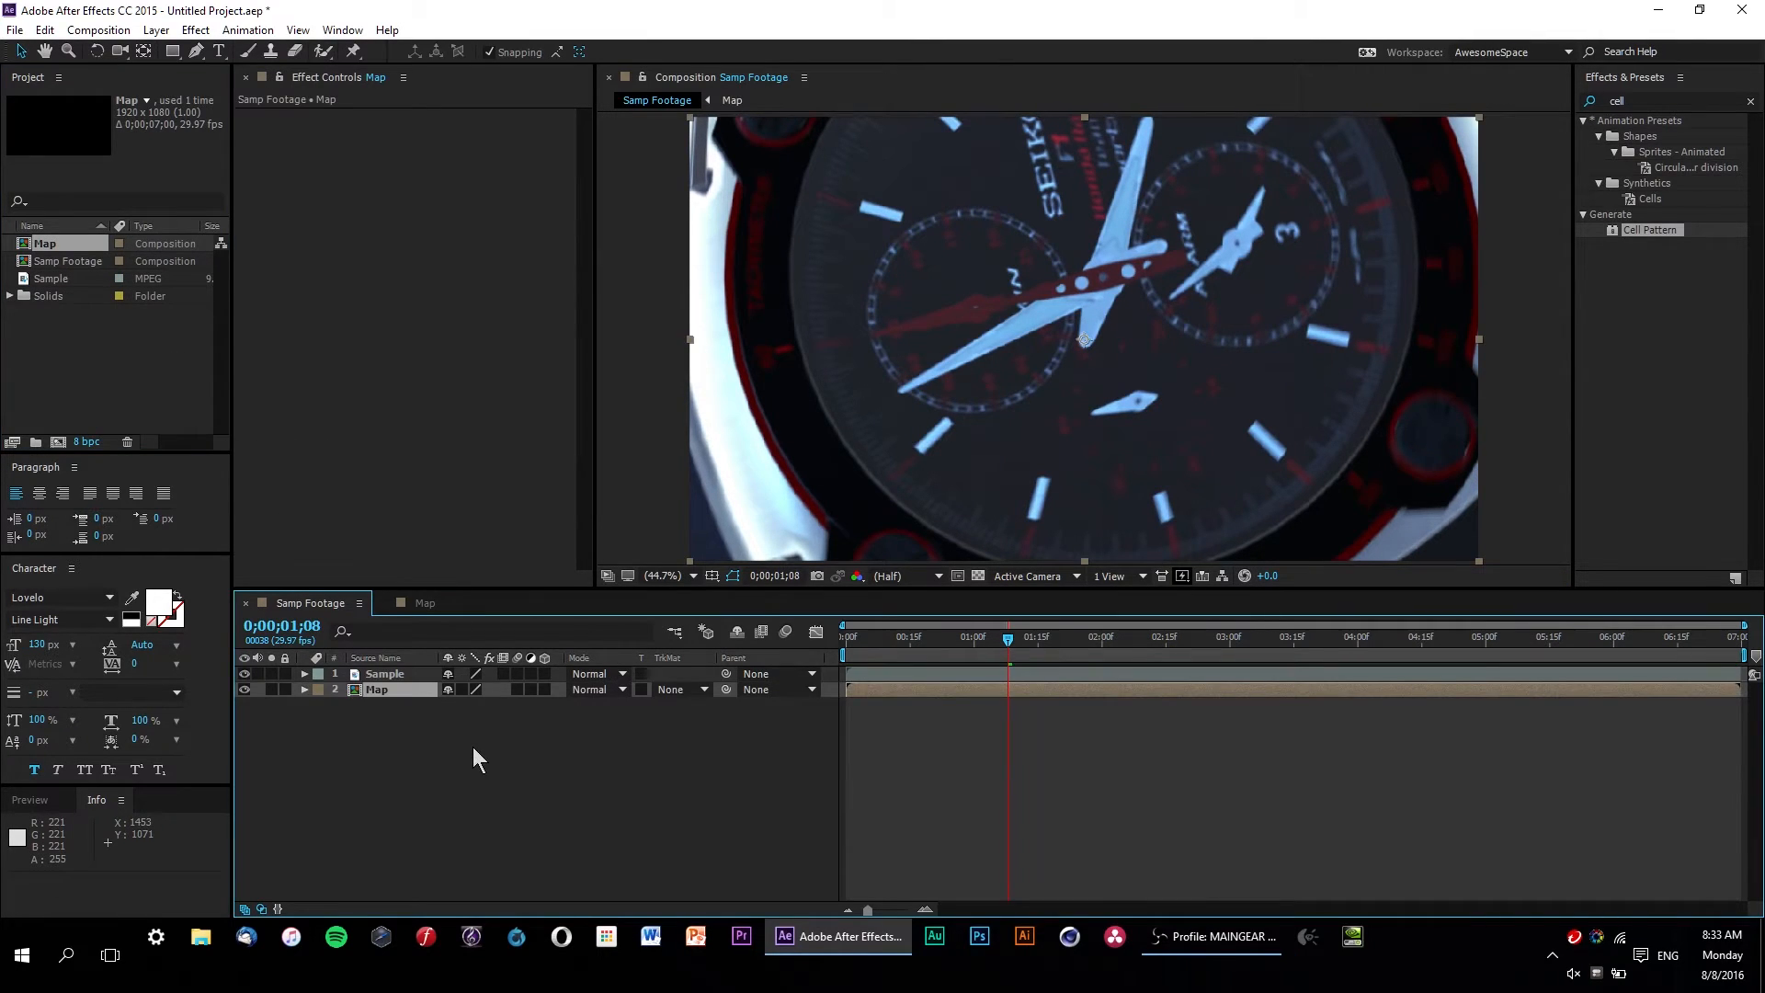
pyautogui.click(998, 806)
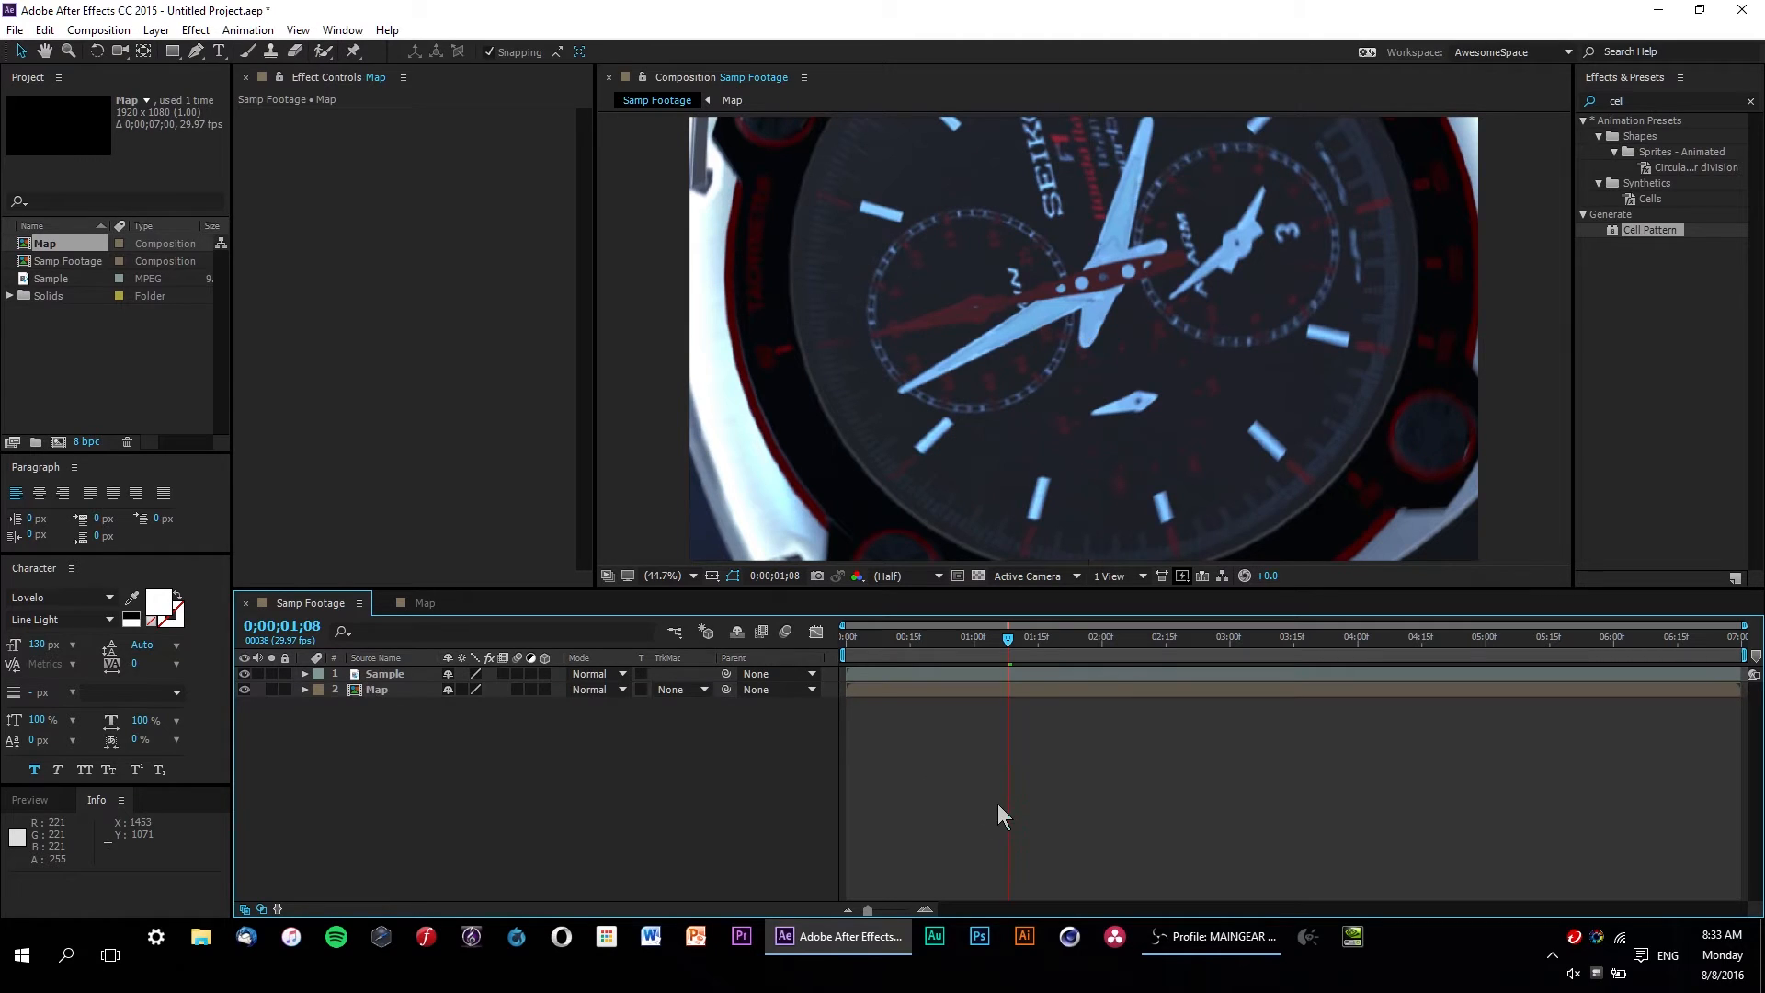
pyautogui.moveTo(892, 634); pyautogui.dragTo(986, 644)
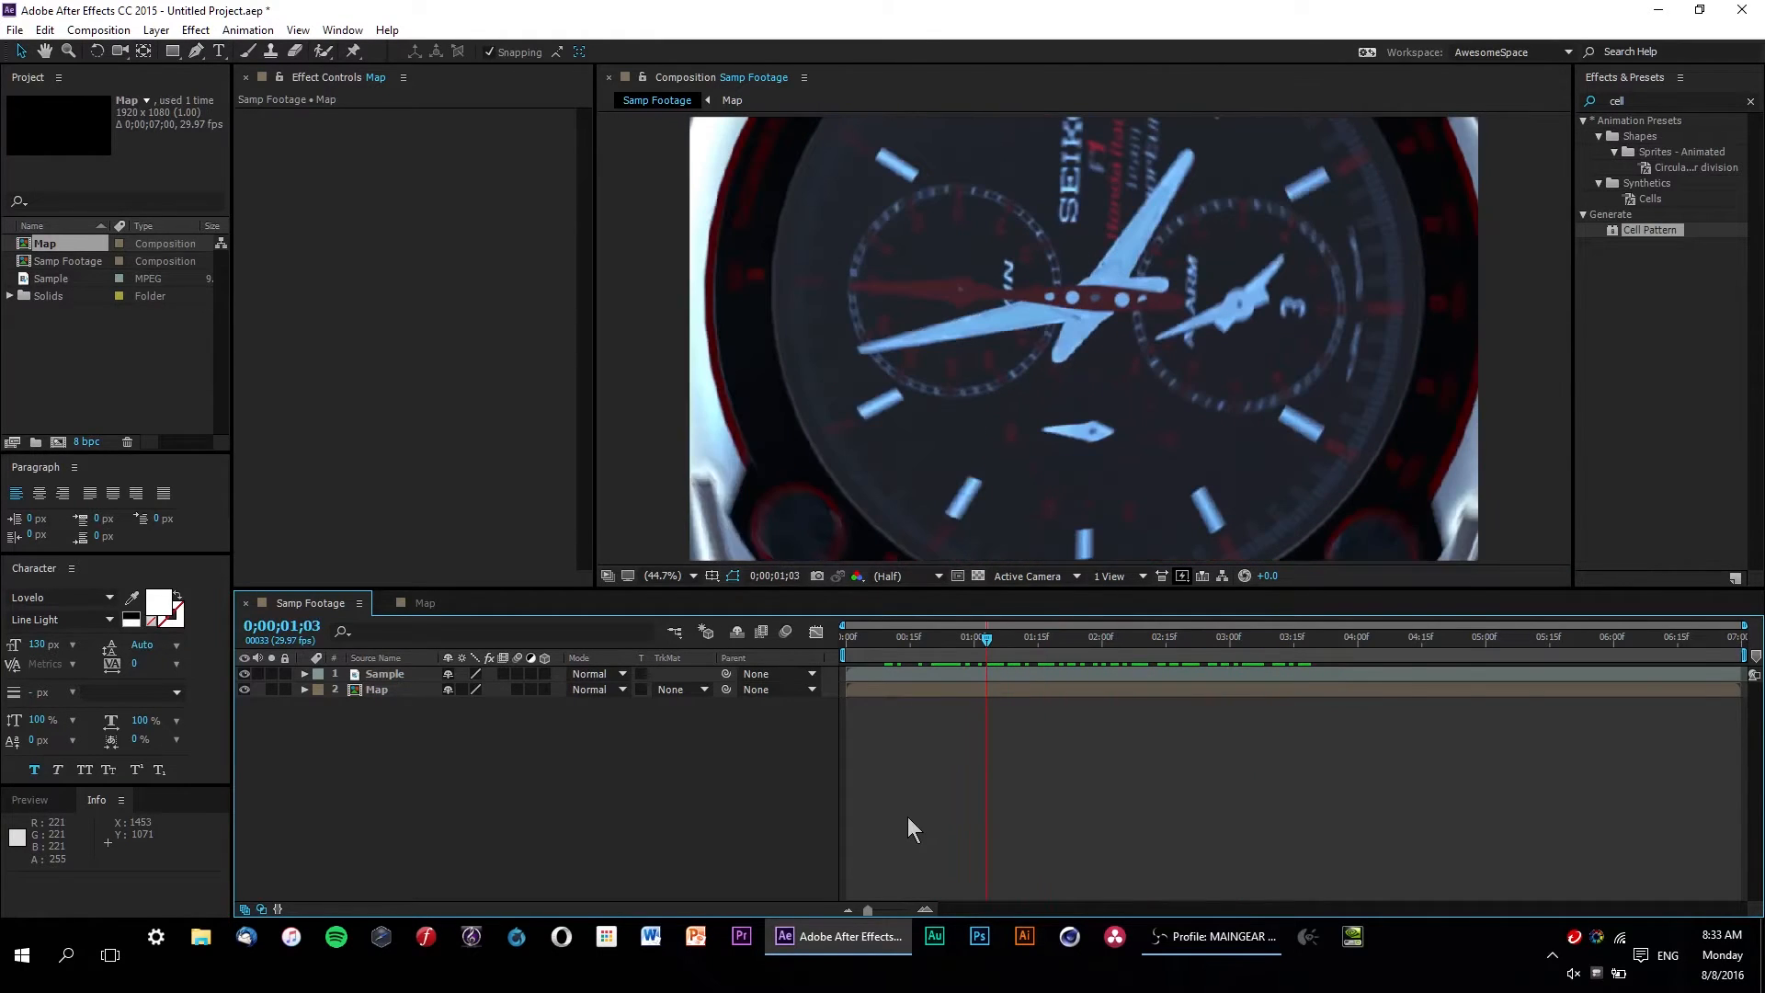
# Step: Hide the Map layer in Samp Footage and scrub through the watch footage
pyautogui.click(244, 674)
pyautogui.moveTo(984, 644)
pyautogui.mouseDown()
pyautogui.moveTo(918, 643)
pyautogui.moveTo(1284, 659)
pyautogui.moveTo(985, 678)
pyautogui.moveTo(1018, 677)
pyautogui.moveTo(912, 637)
pyautogui.moveTo(953, 643)
pyautogui.mouseUp()
pyautogui.click(244, 674)
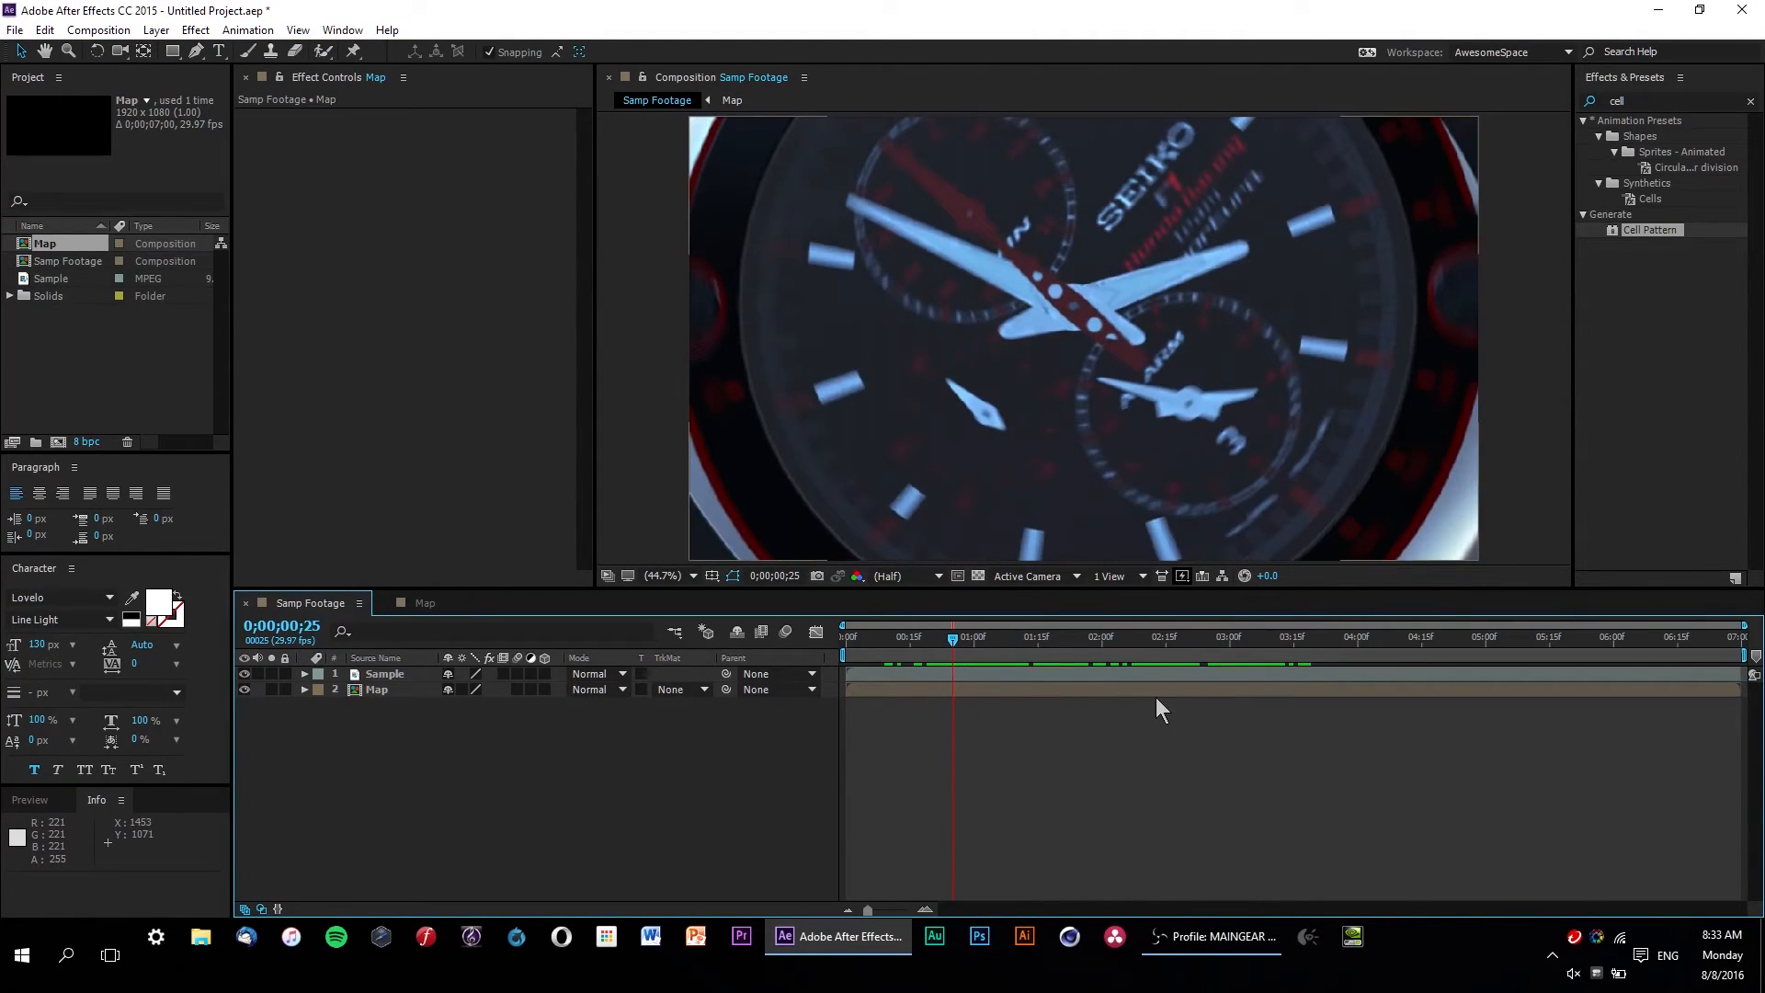
pyautogui.click(245, 690)
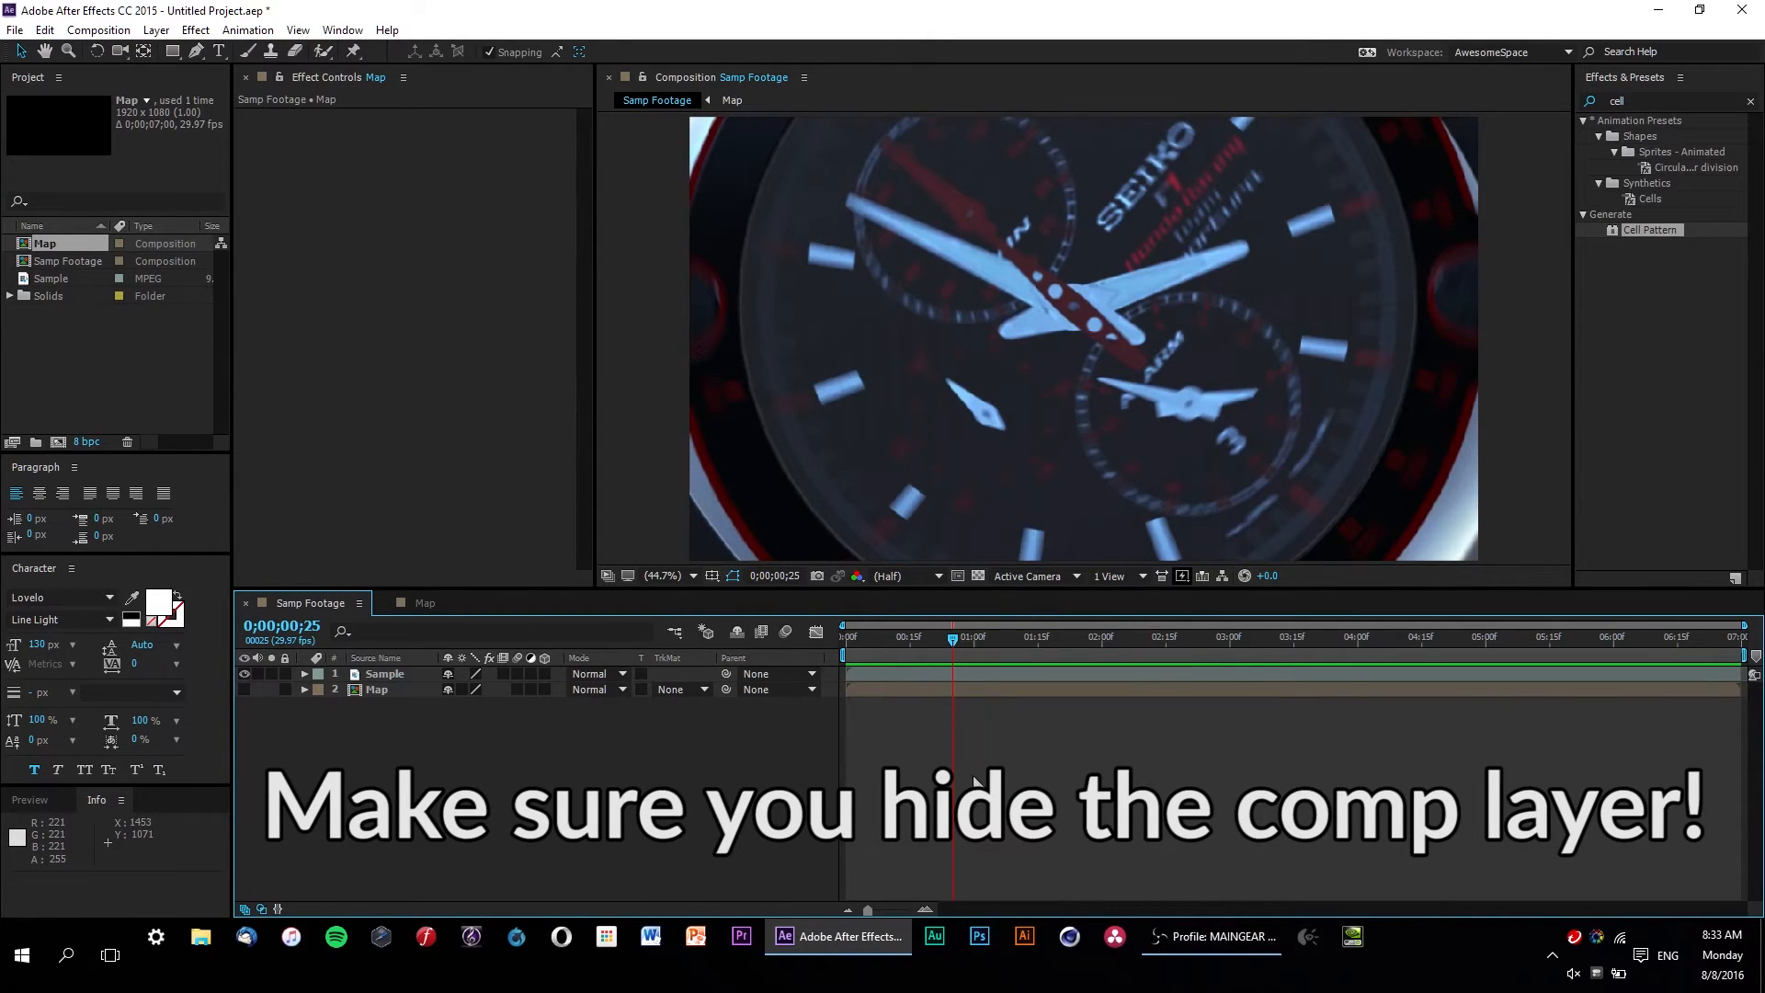
pyautogui.click(972, 637)
pyautogui.moveTo(975, 636); pyautogui.dragTo(1490, 680)
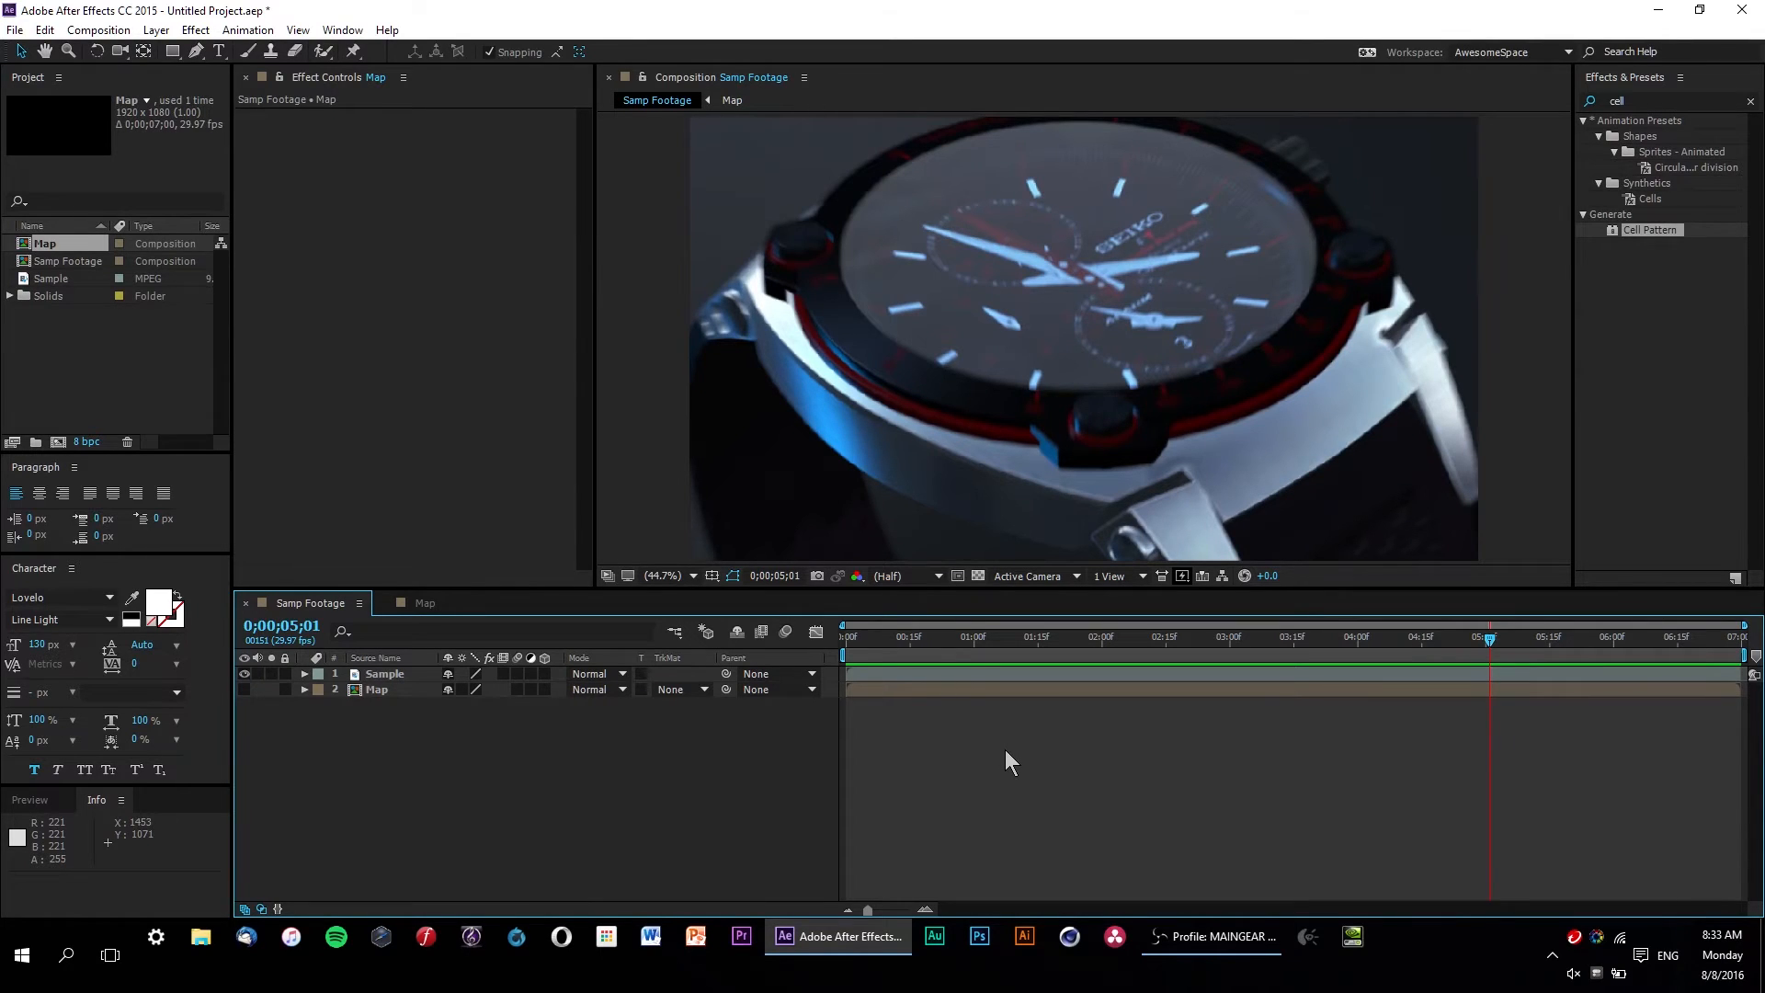
# Step: Add an adjustment layer above the Sample layer and name it Displacement
pyautogui.hotkey('ctrl', 'alt', 'y')
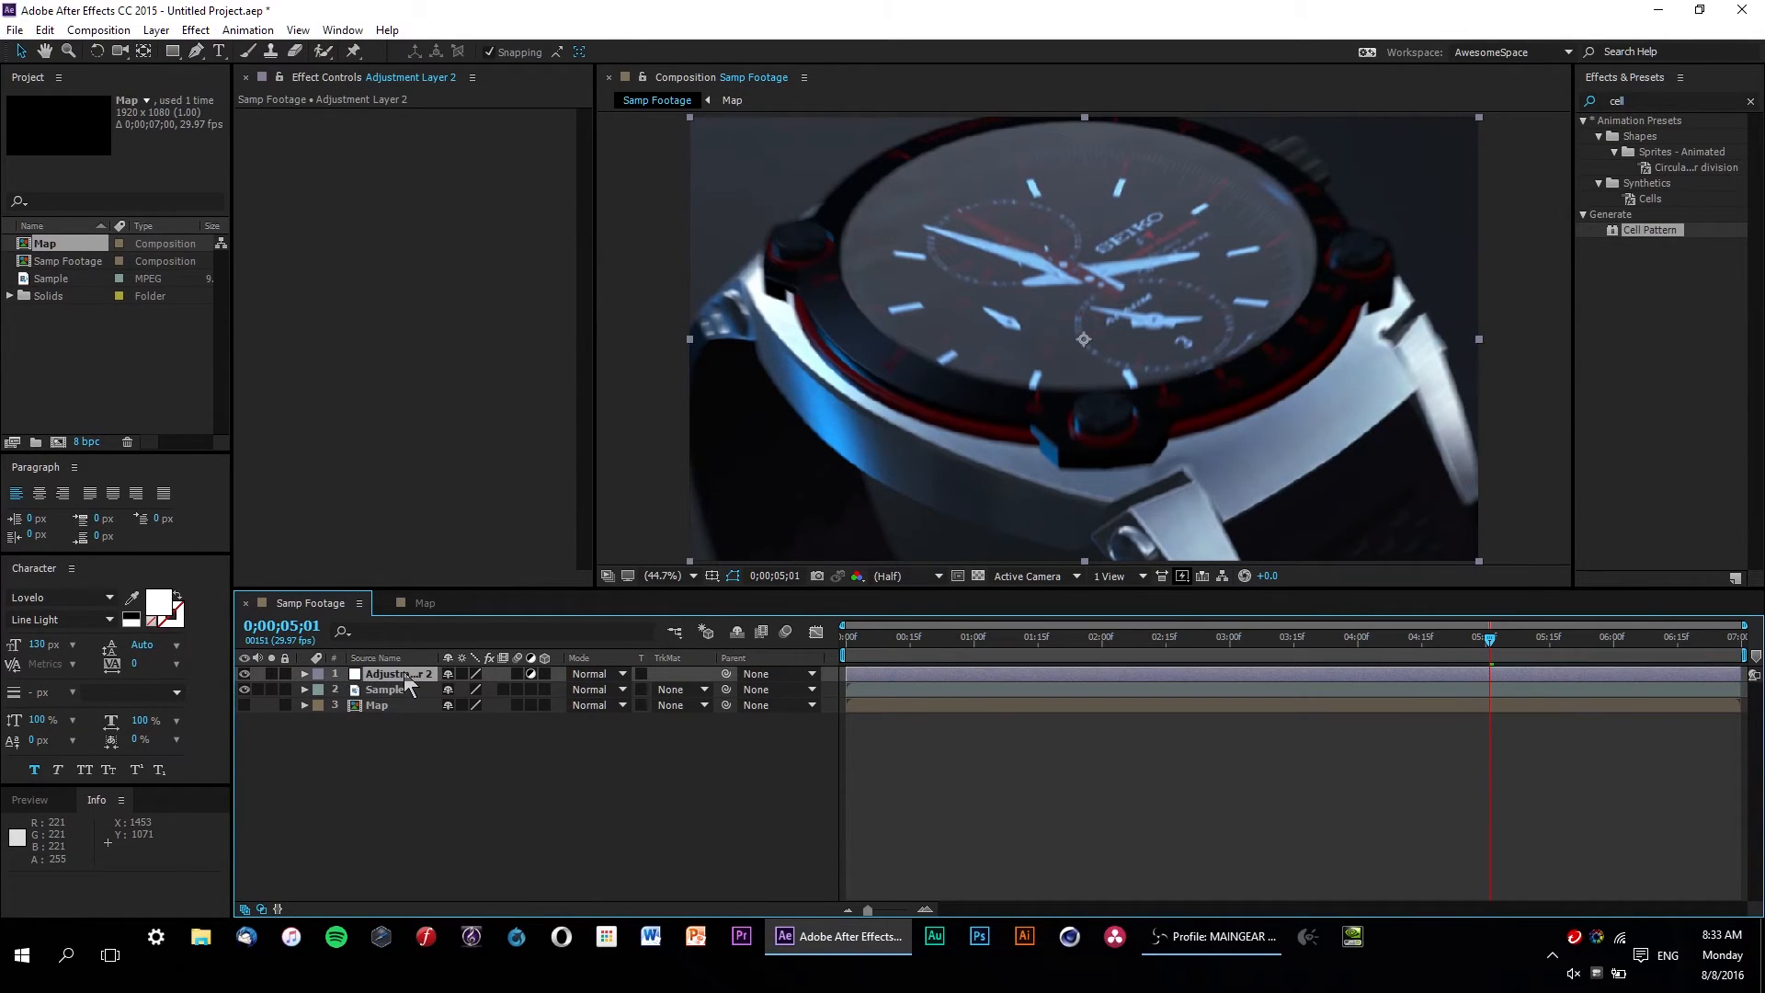
pyautogui.press('Return')
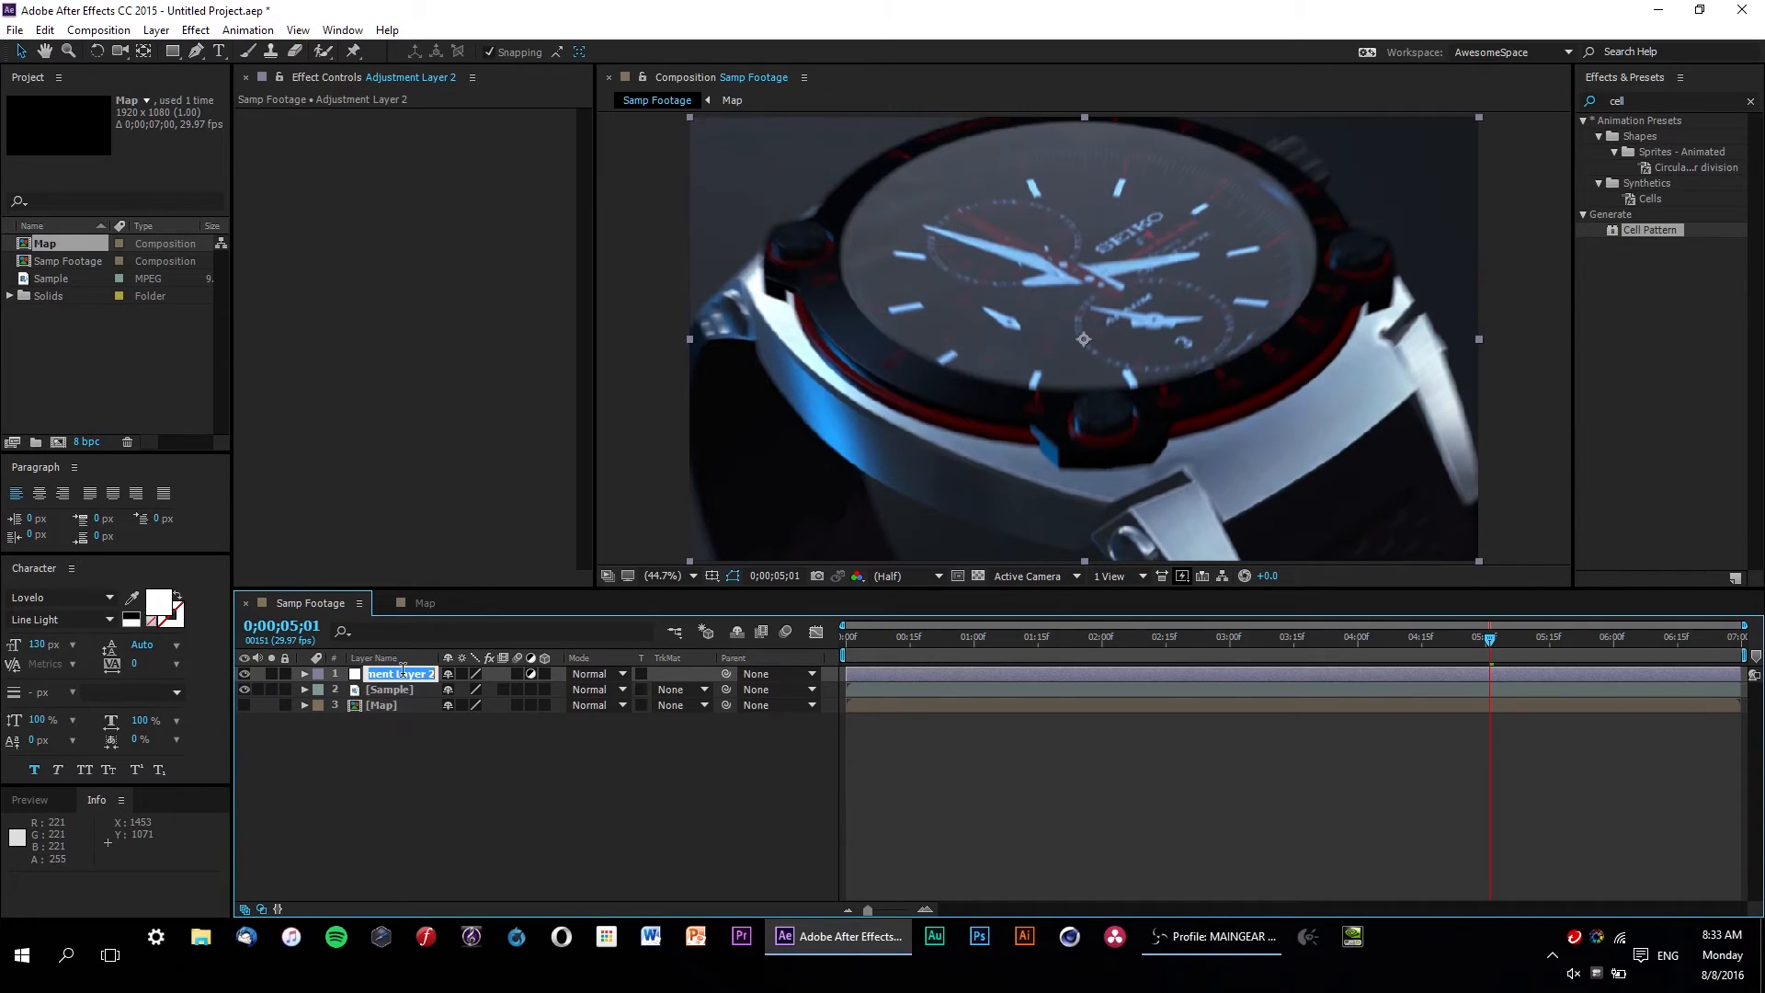
pyautogui.write('Displacement')
pyautogui.press('Return')
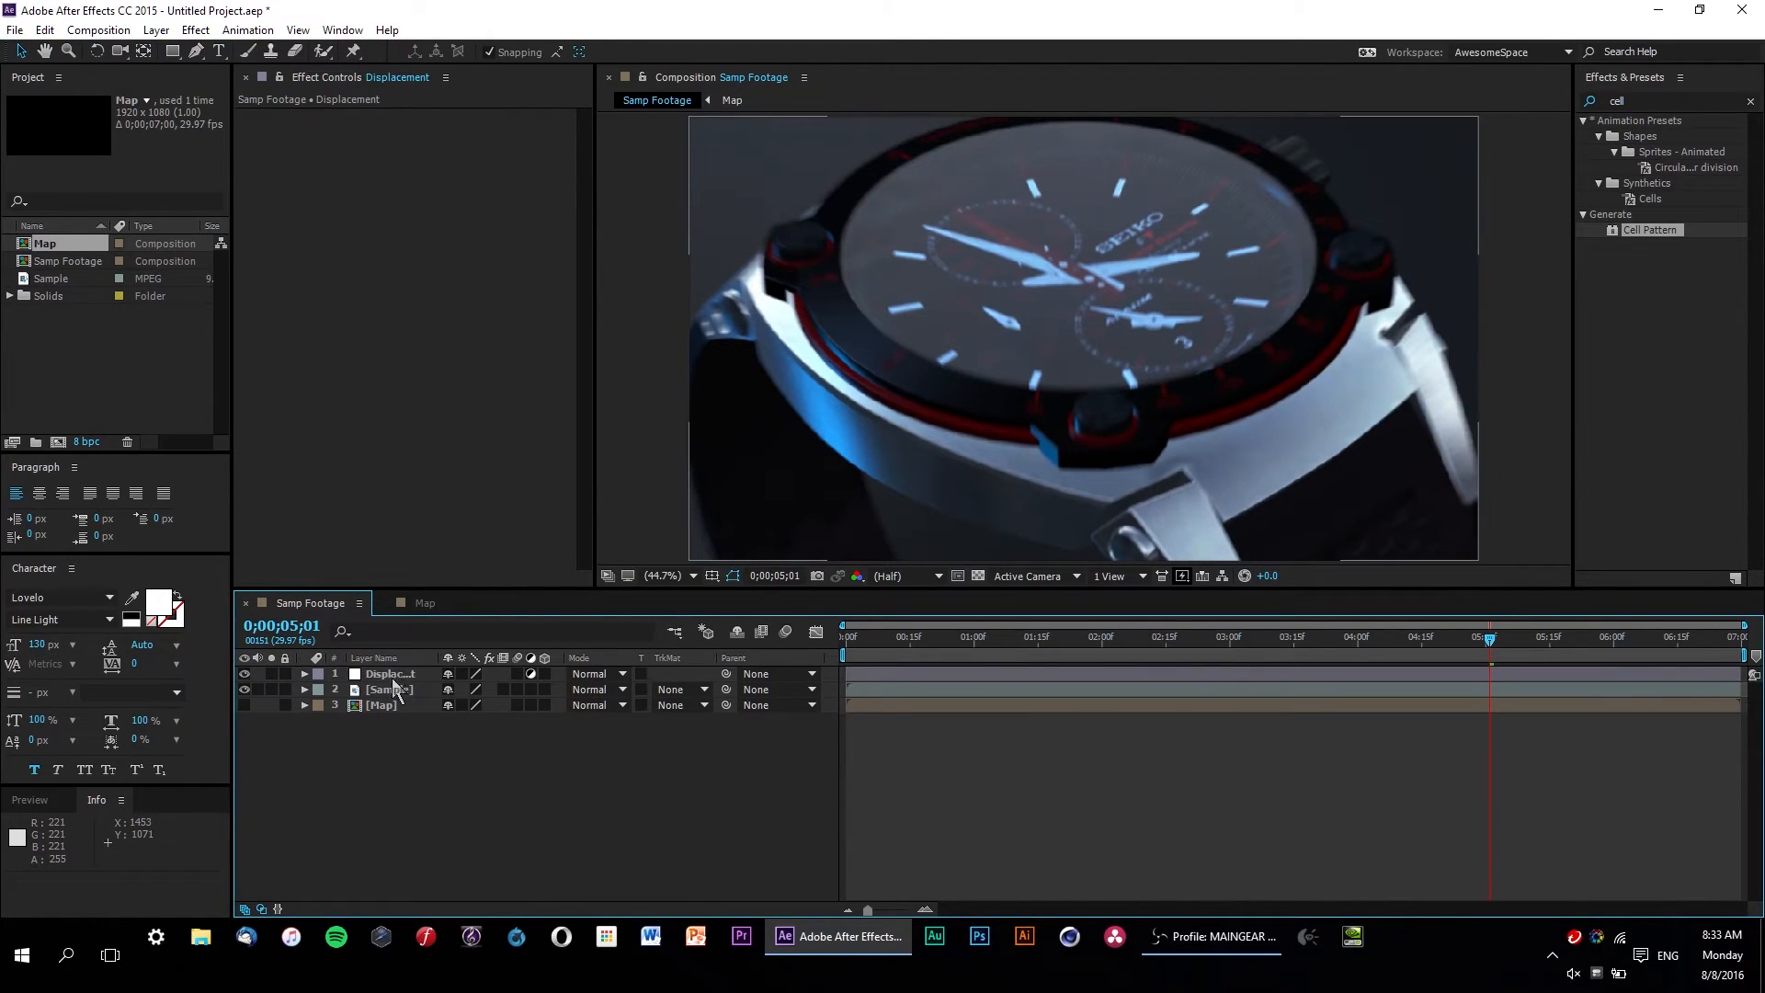
# Step: Search the effects for "displace" and apply Displacement Map to the Displacement adjustment layer
pyautogui.click(1659, 96)
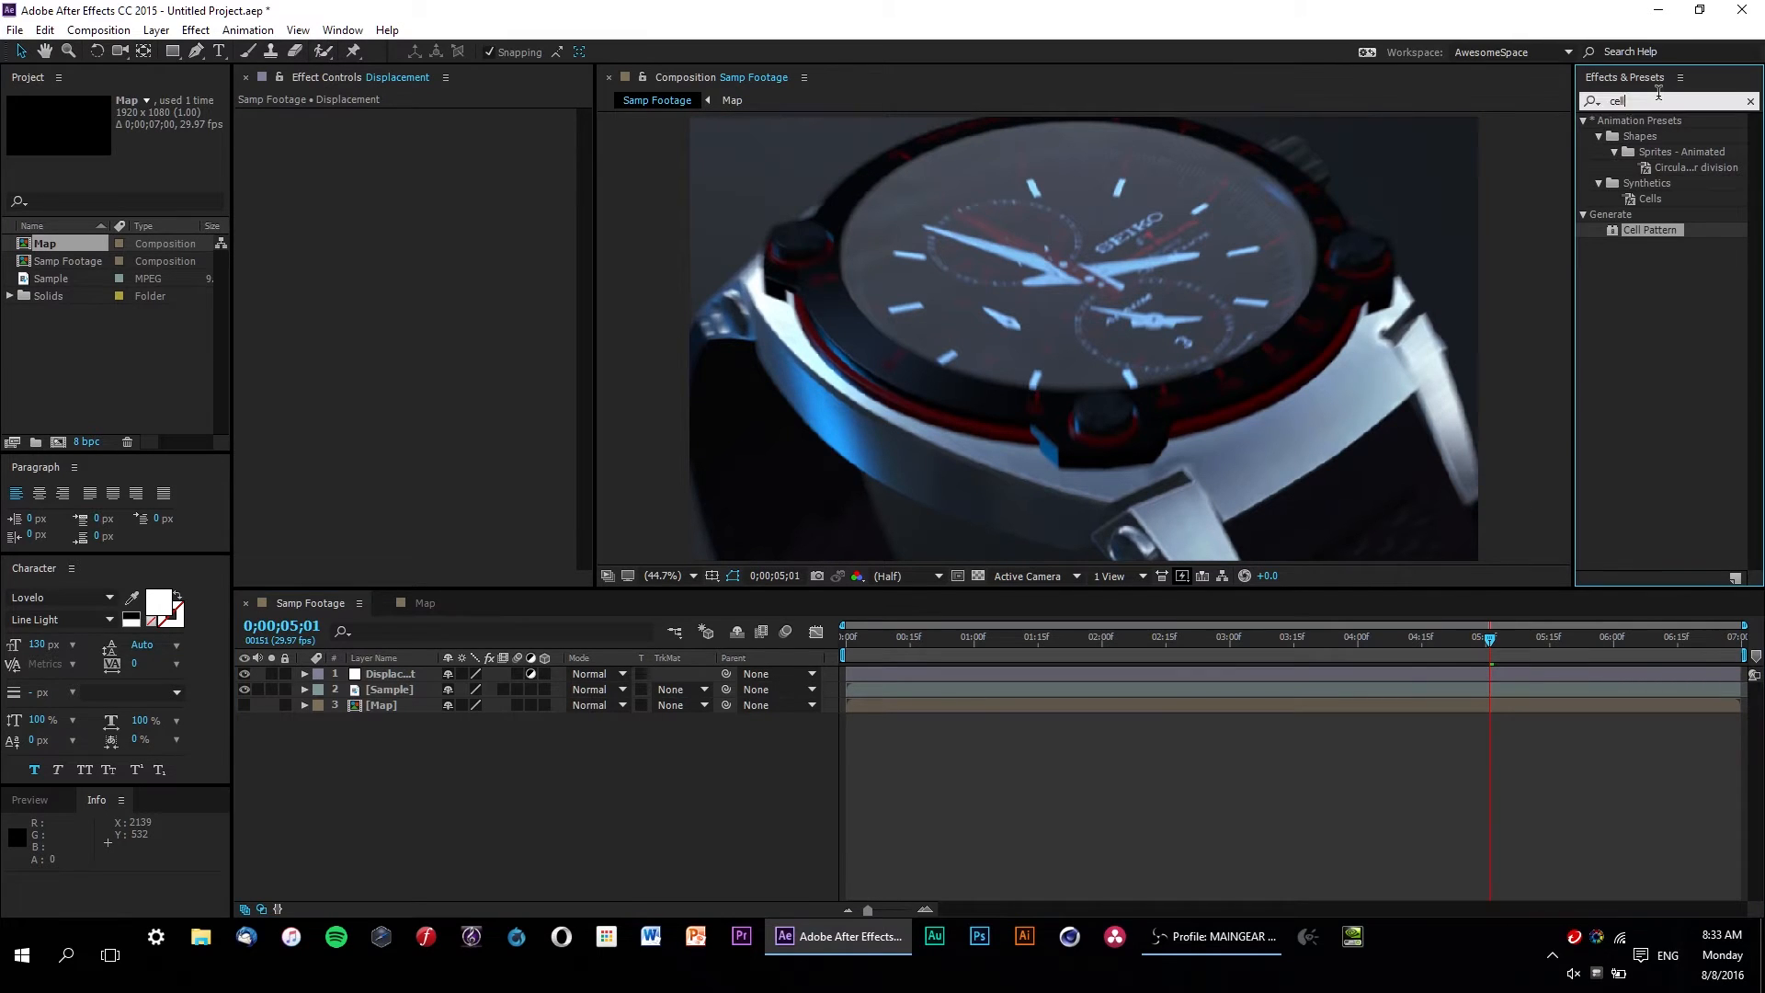
pyautogui.write('displace')
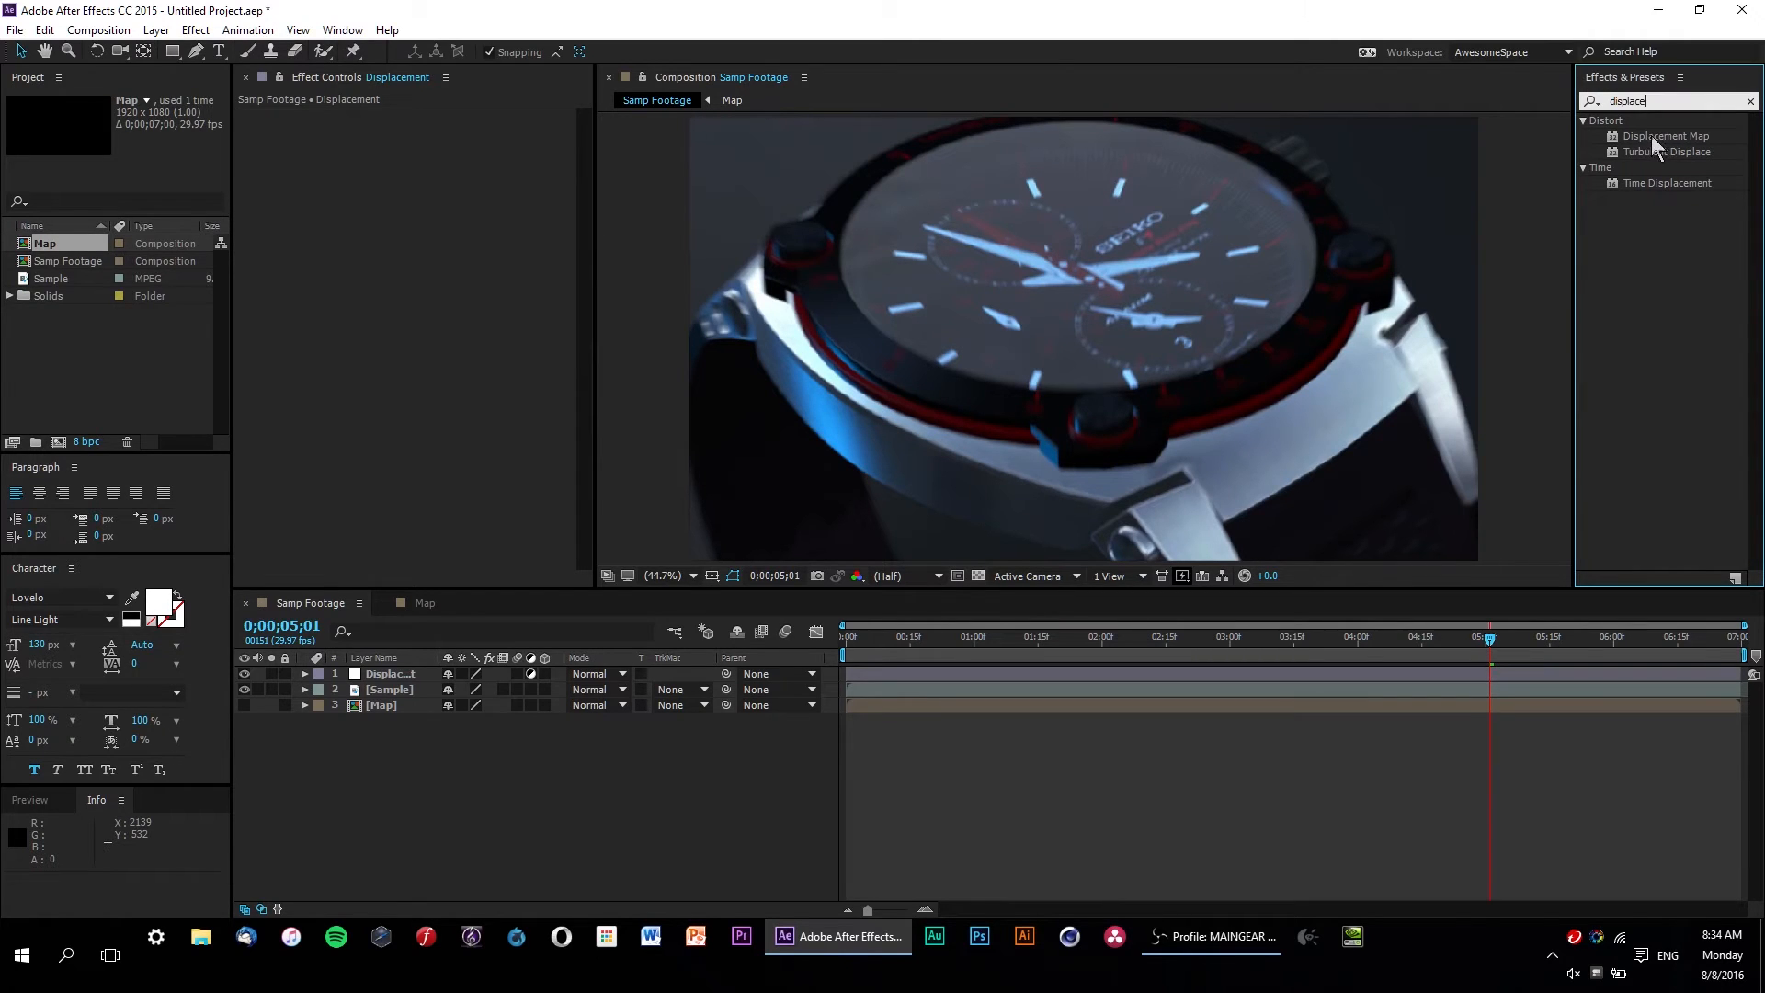
pyautogui.moveTo(1665, 135); pyautogui.dragTo(383, 675)
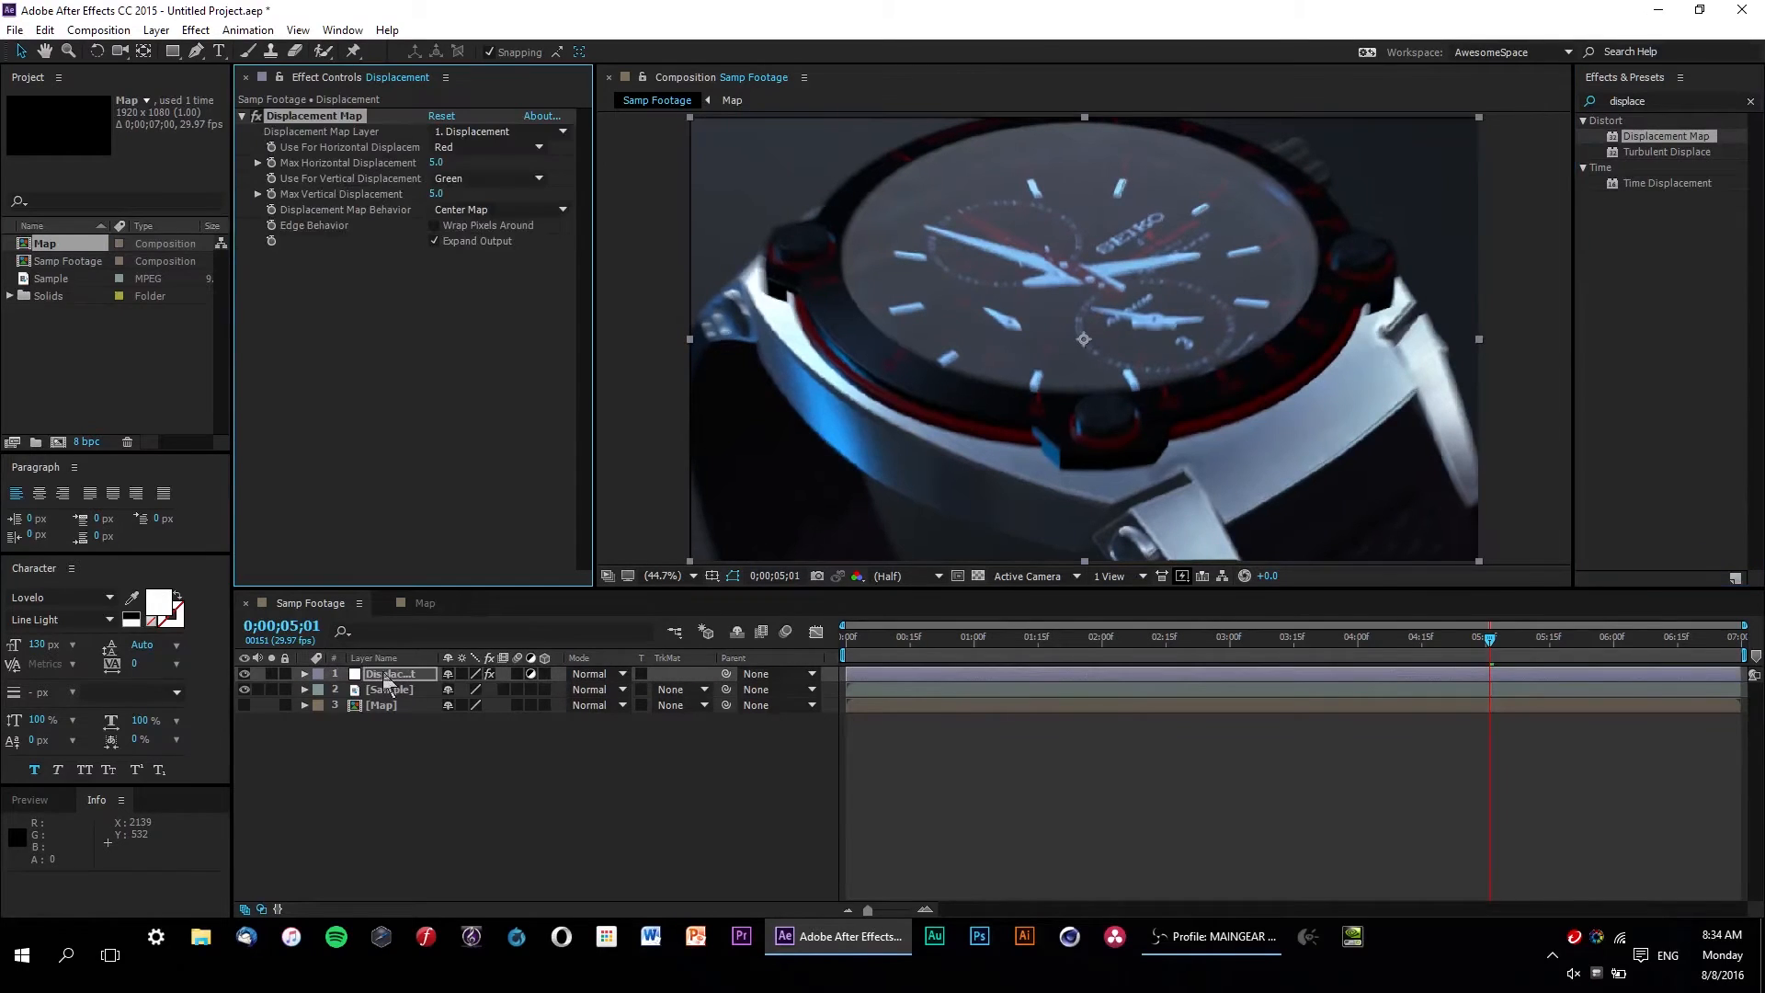
pyautogui.click(423, 439)
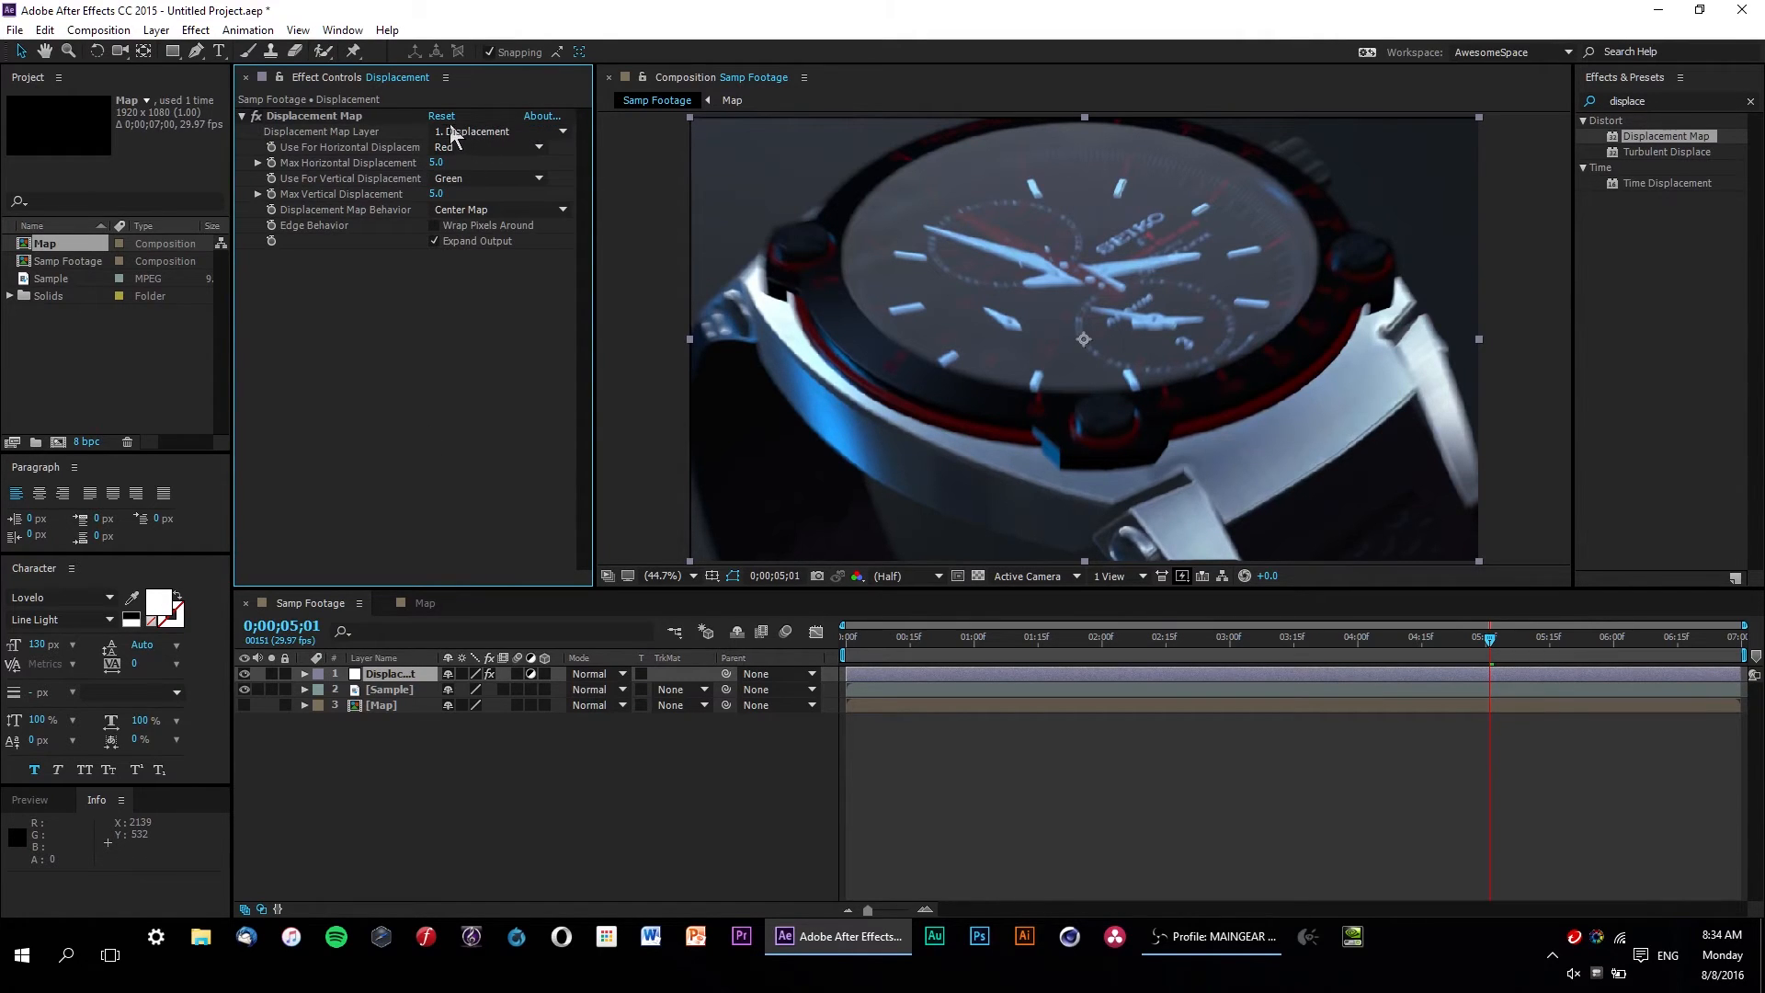
# Step: Use the Map layer as the Displacement Map Layer and preview the distorted footage
pyautogui.click(539, 132)
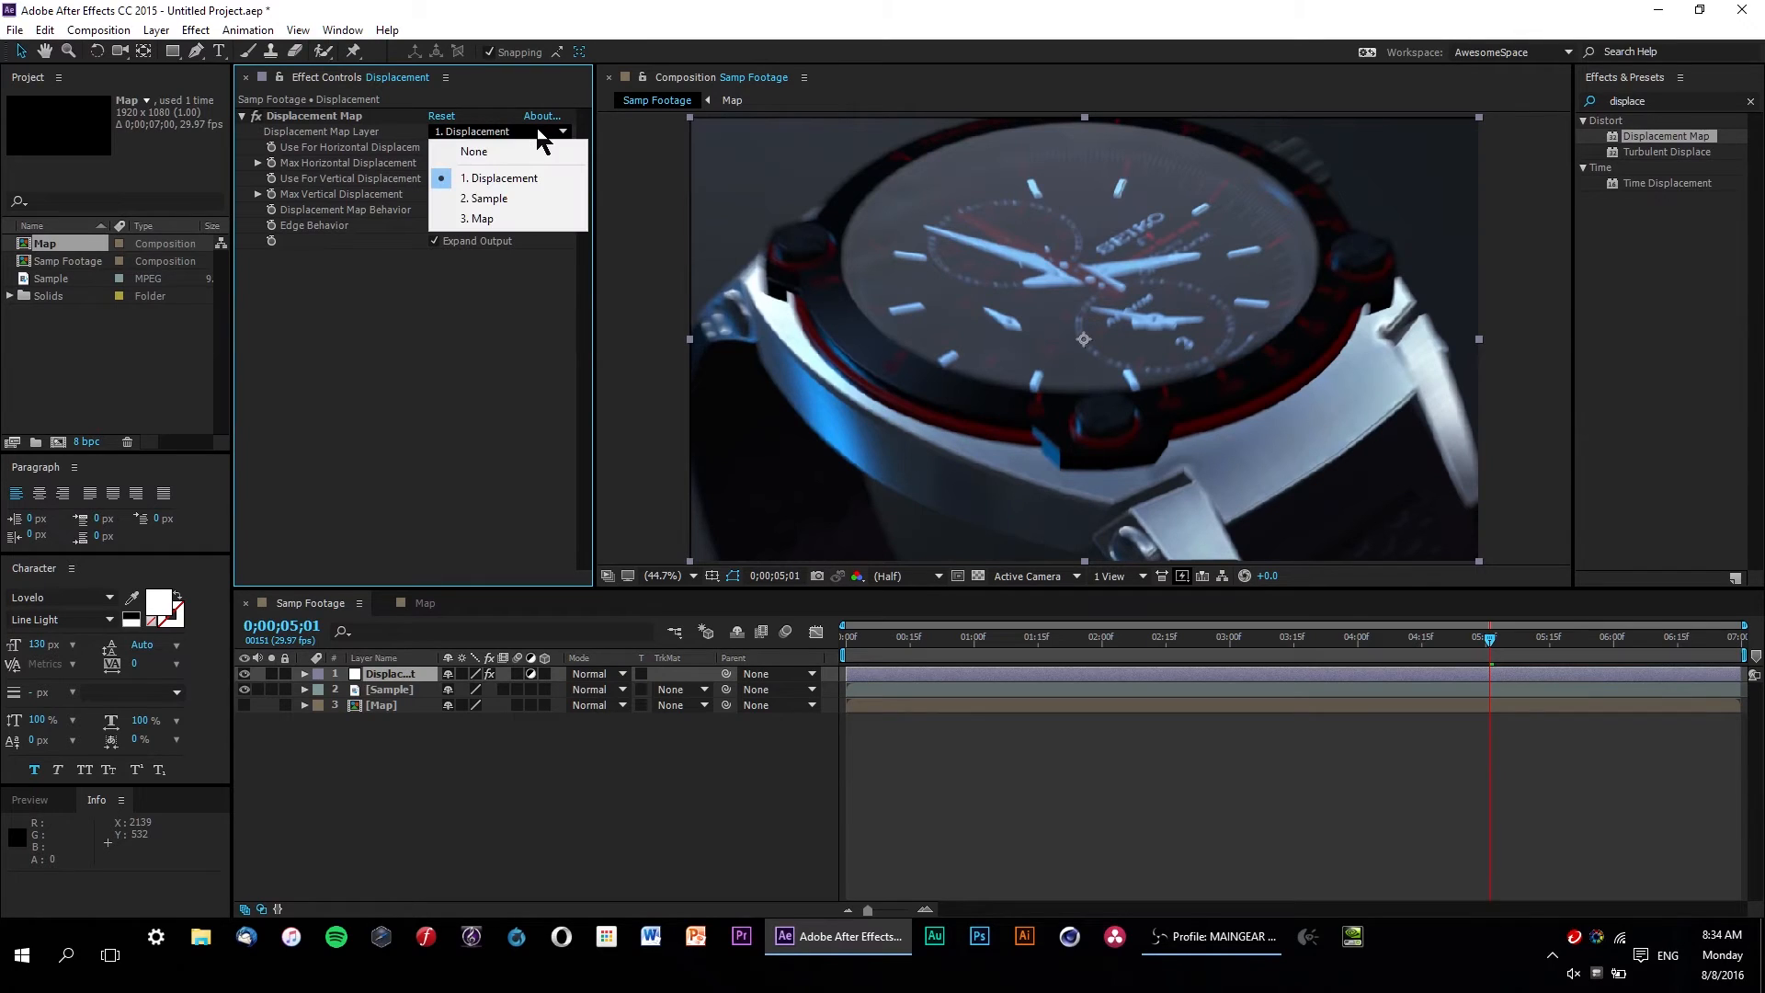
pyautogui.click(488, 221)
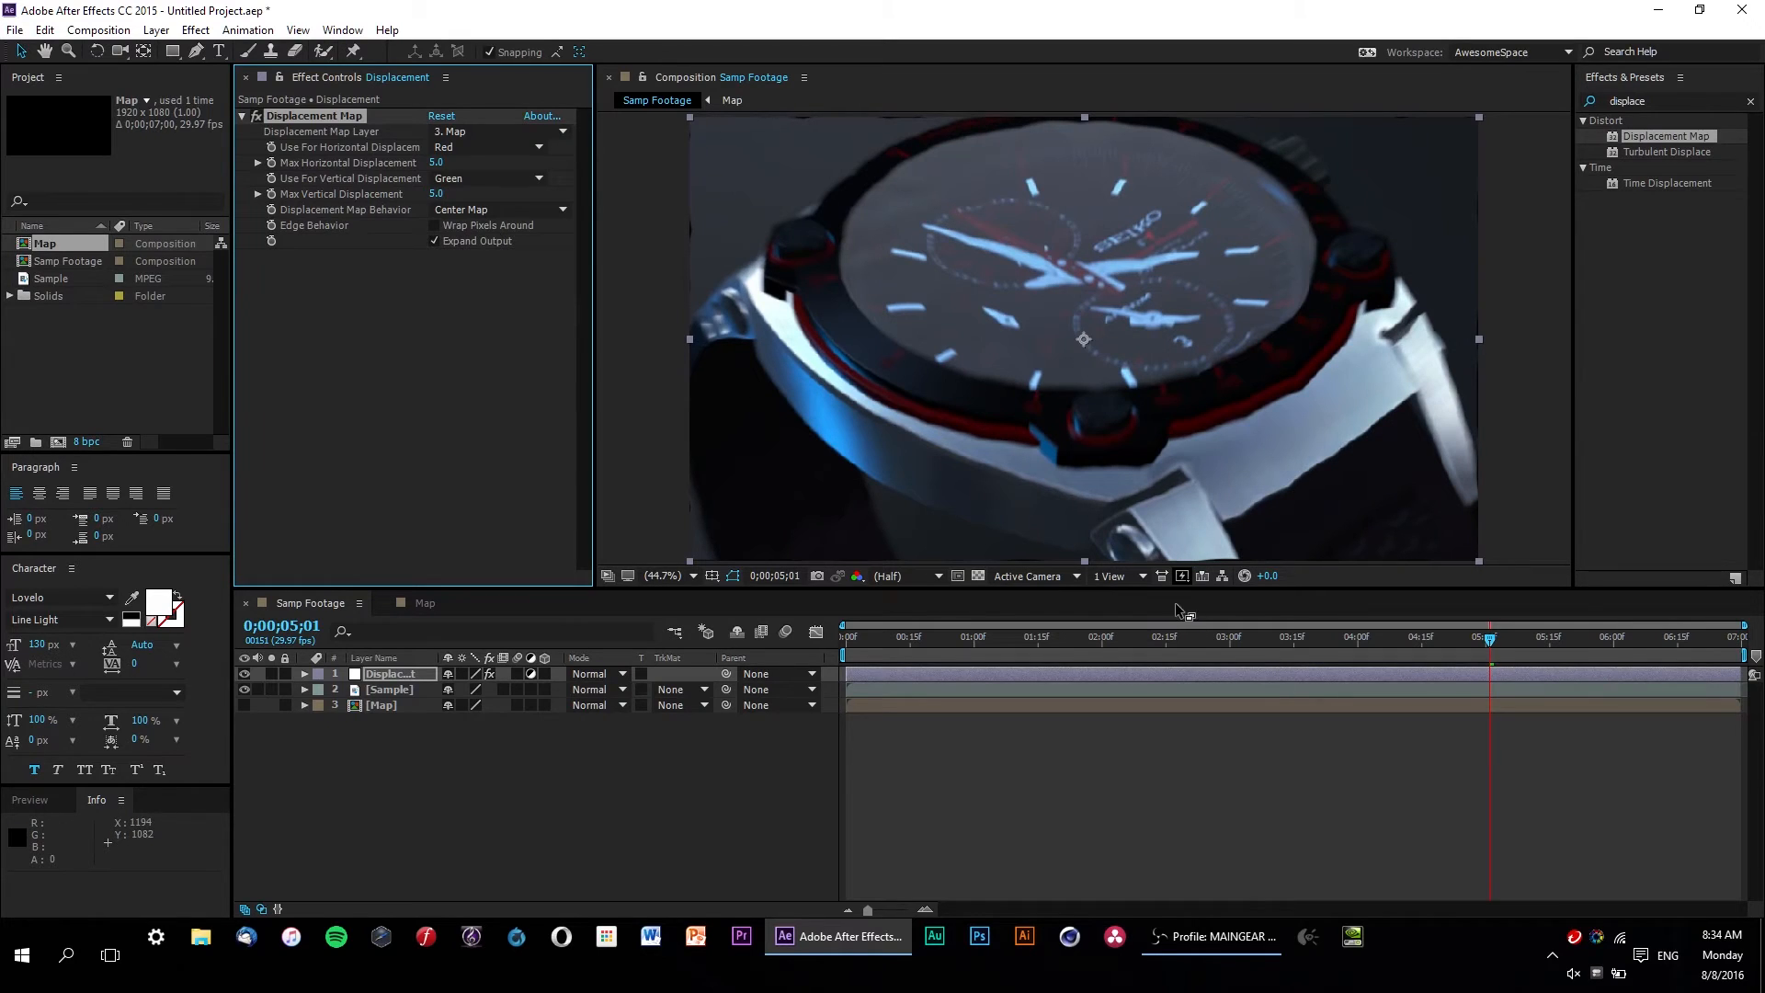
pyautogui.click(876, 641)
pyautogui.moveTo(922, 642); pyautogui.dragTo(1128, 642)
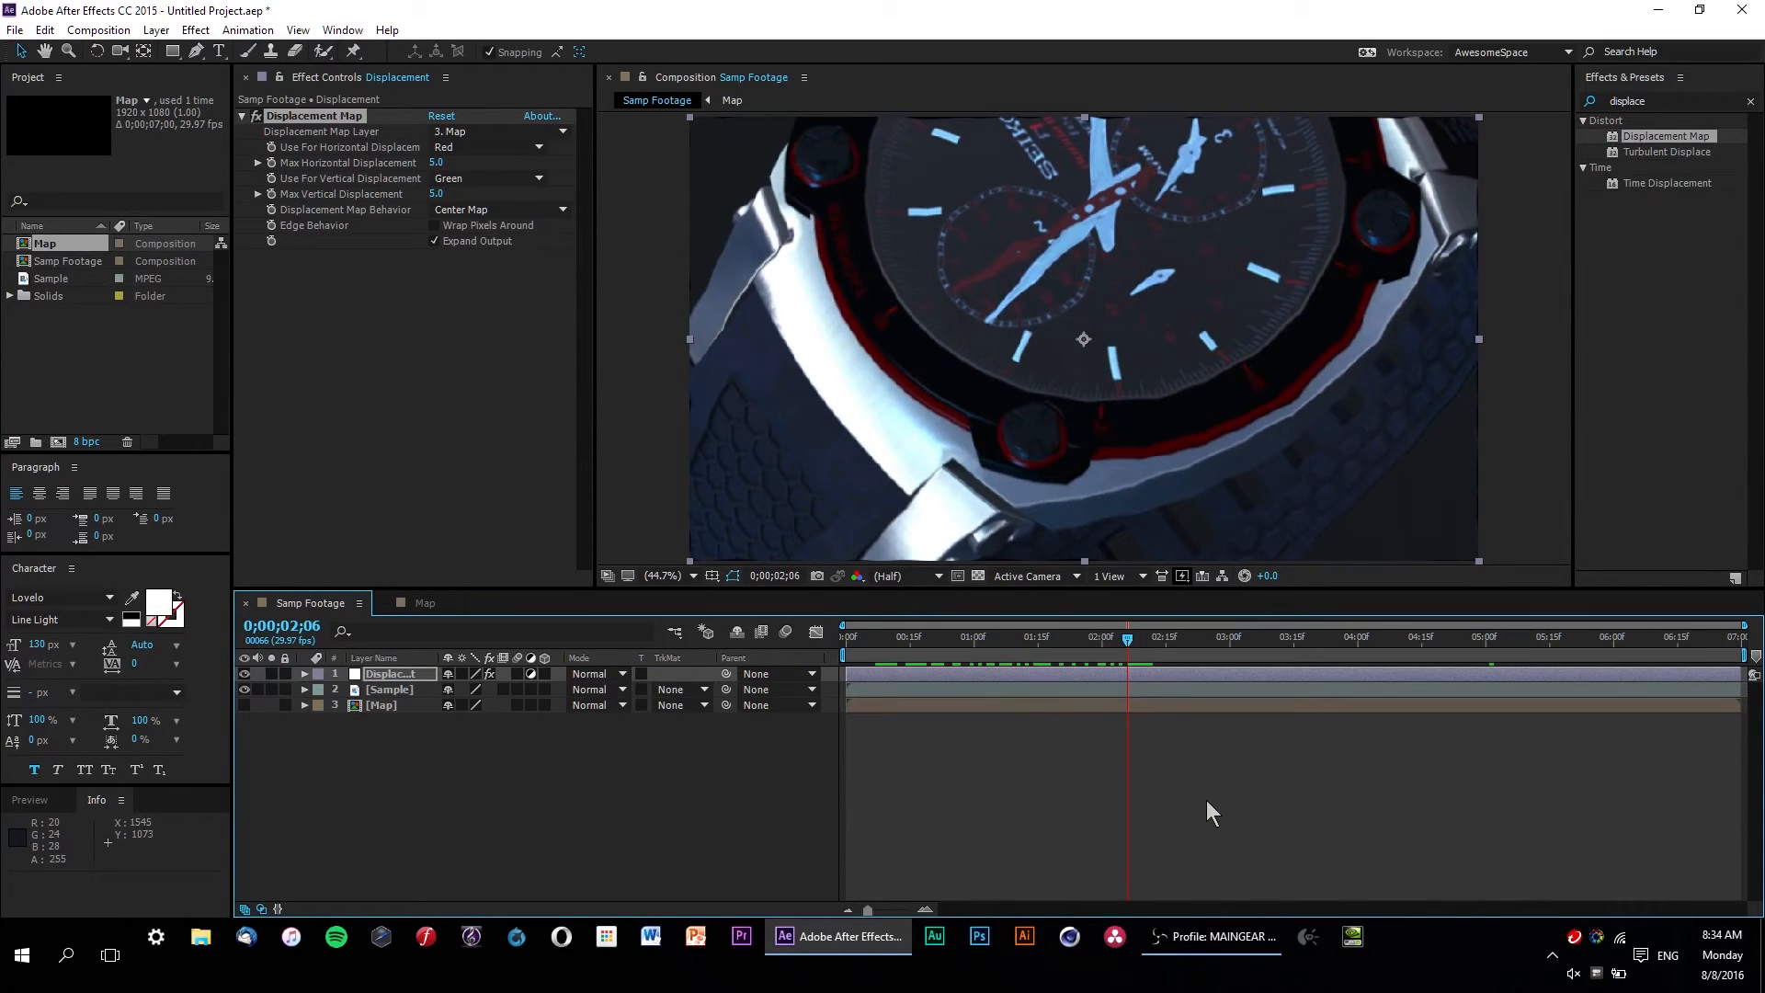
pyautogui.press('space')
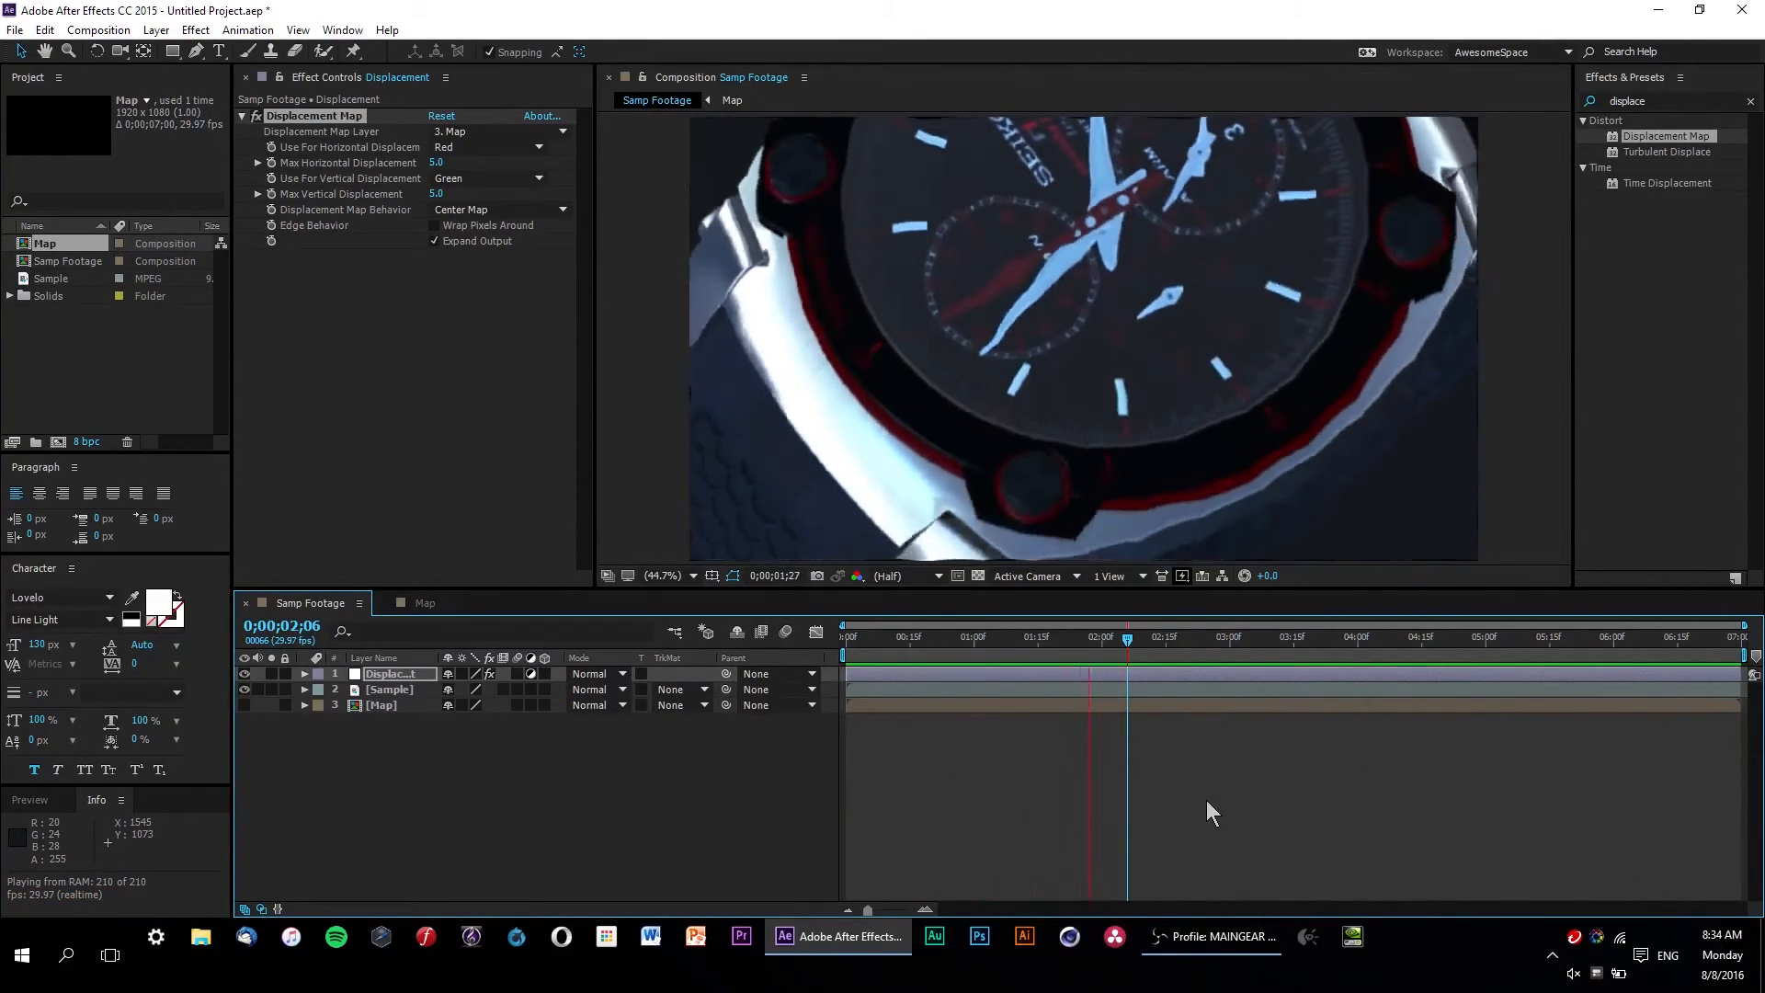
pyautogui.press('space')
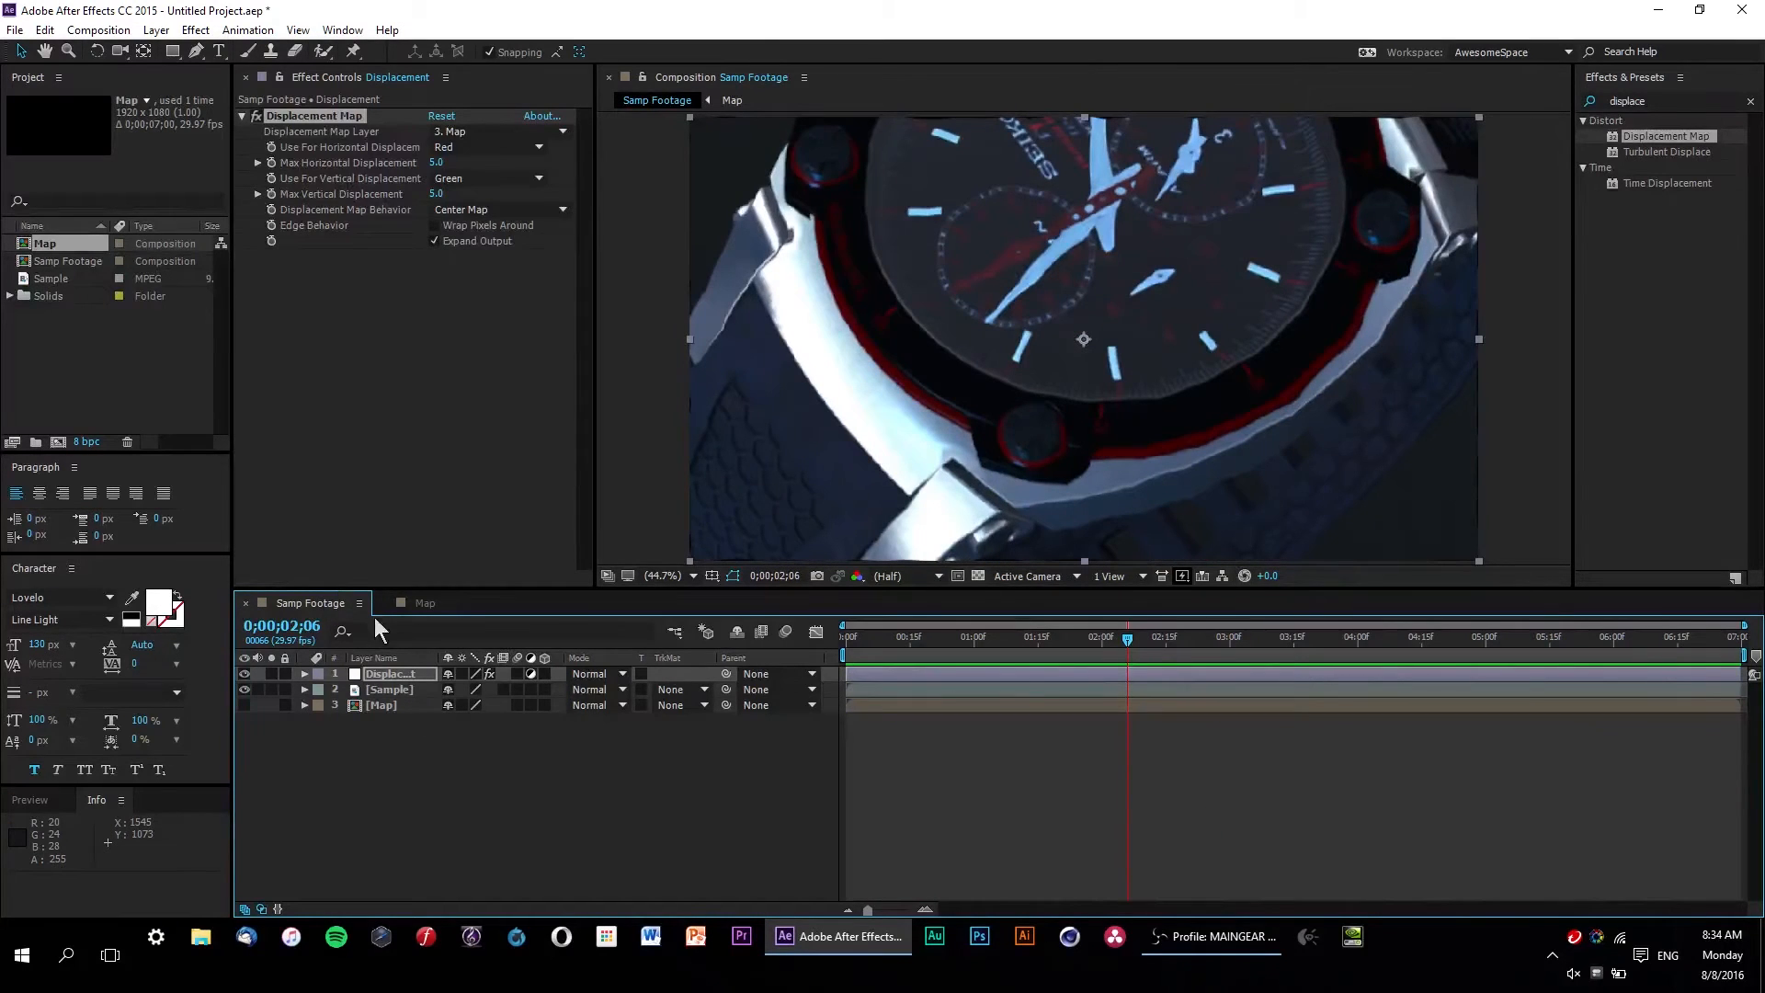
# Step: Set the Cell Pattern's Size to 240 in the Map composition and review the distortion in Samp Footage
pyautogui.click(419, 603)
pyautogui.moveTo(1008, 642)
pyautogui.mouseDown()
pyautogui.moveTo(978, 642)
pyautogui.moveTo(1020, 641)
pyautogui.mouseUp()
pyautogui.click(389, 675)
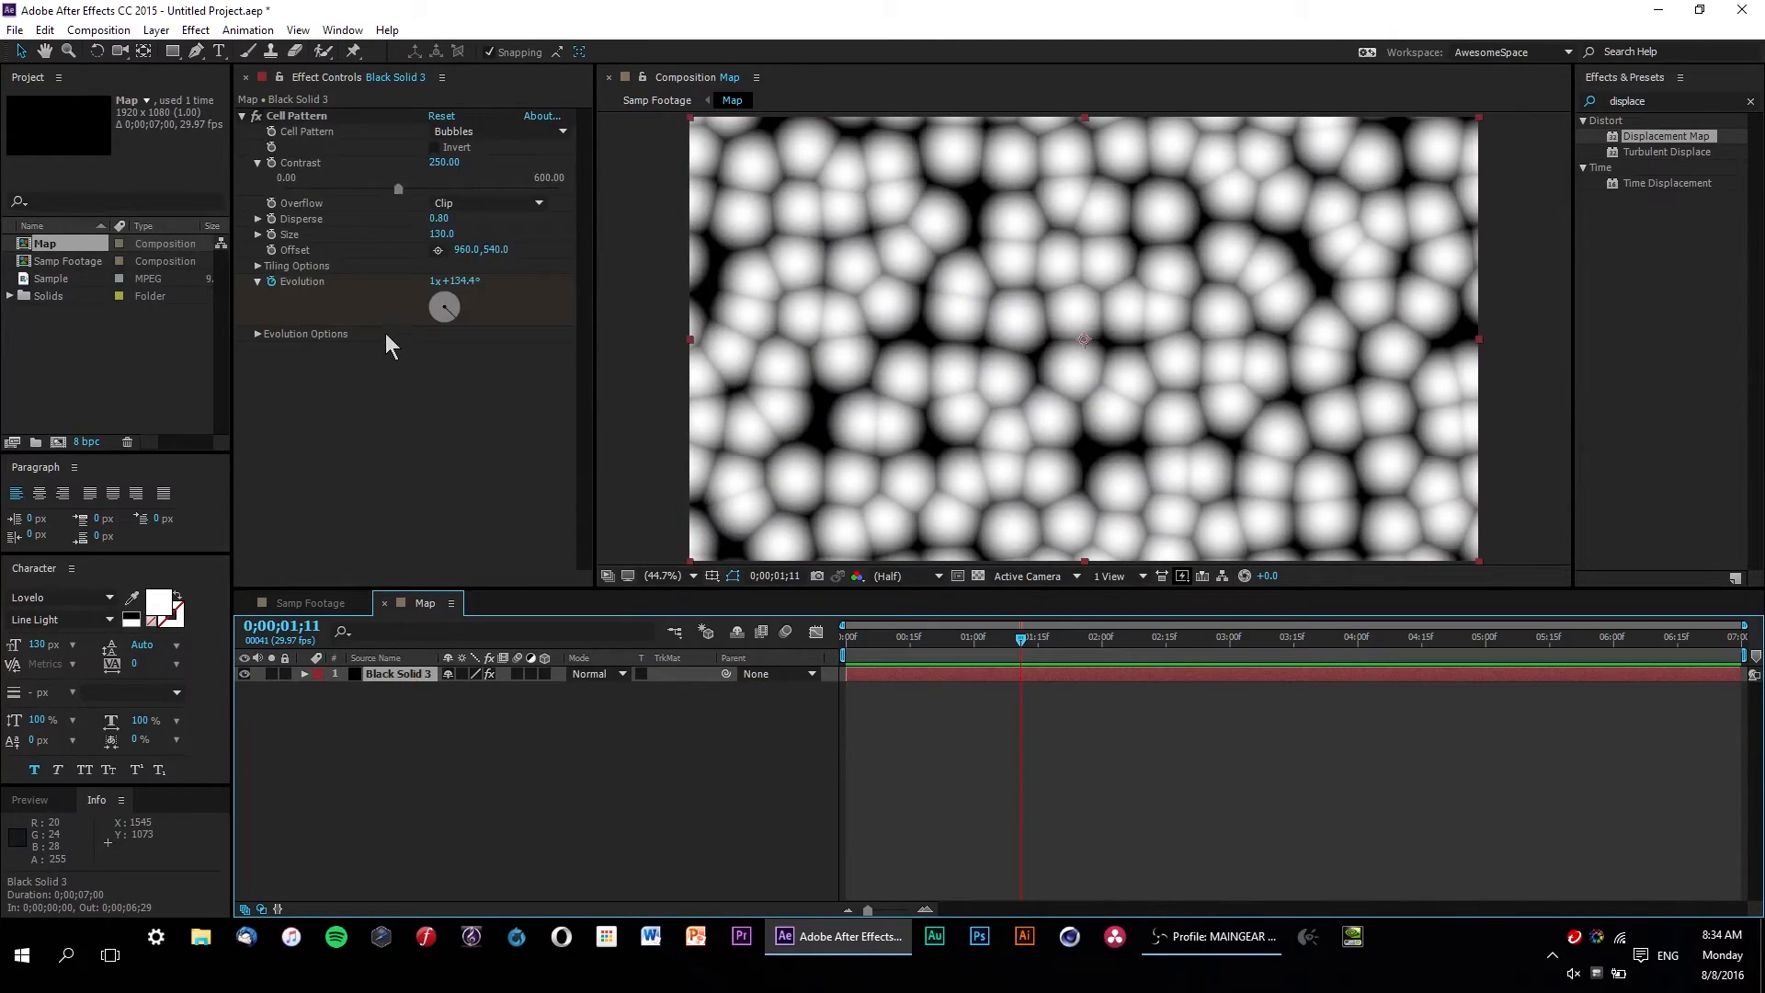
pyautogui.click(443, 234)
pyautogui.moveTo(442, 234); pyautogui.dragTo(552, 246)
pyautogui.click(985, 768)
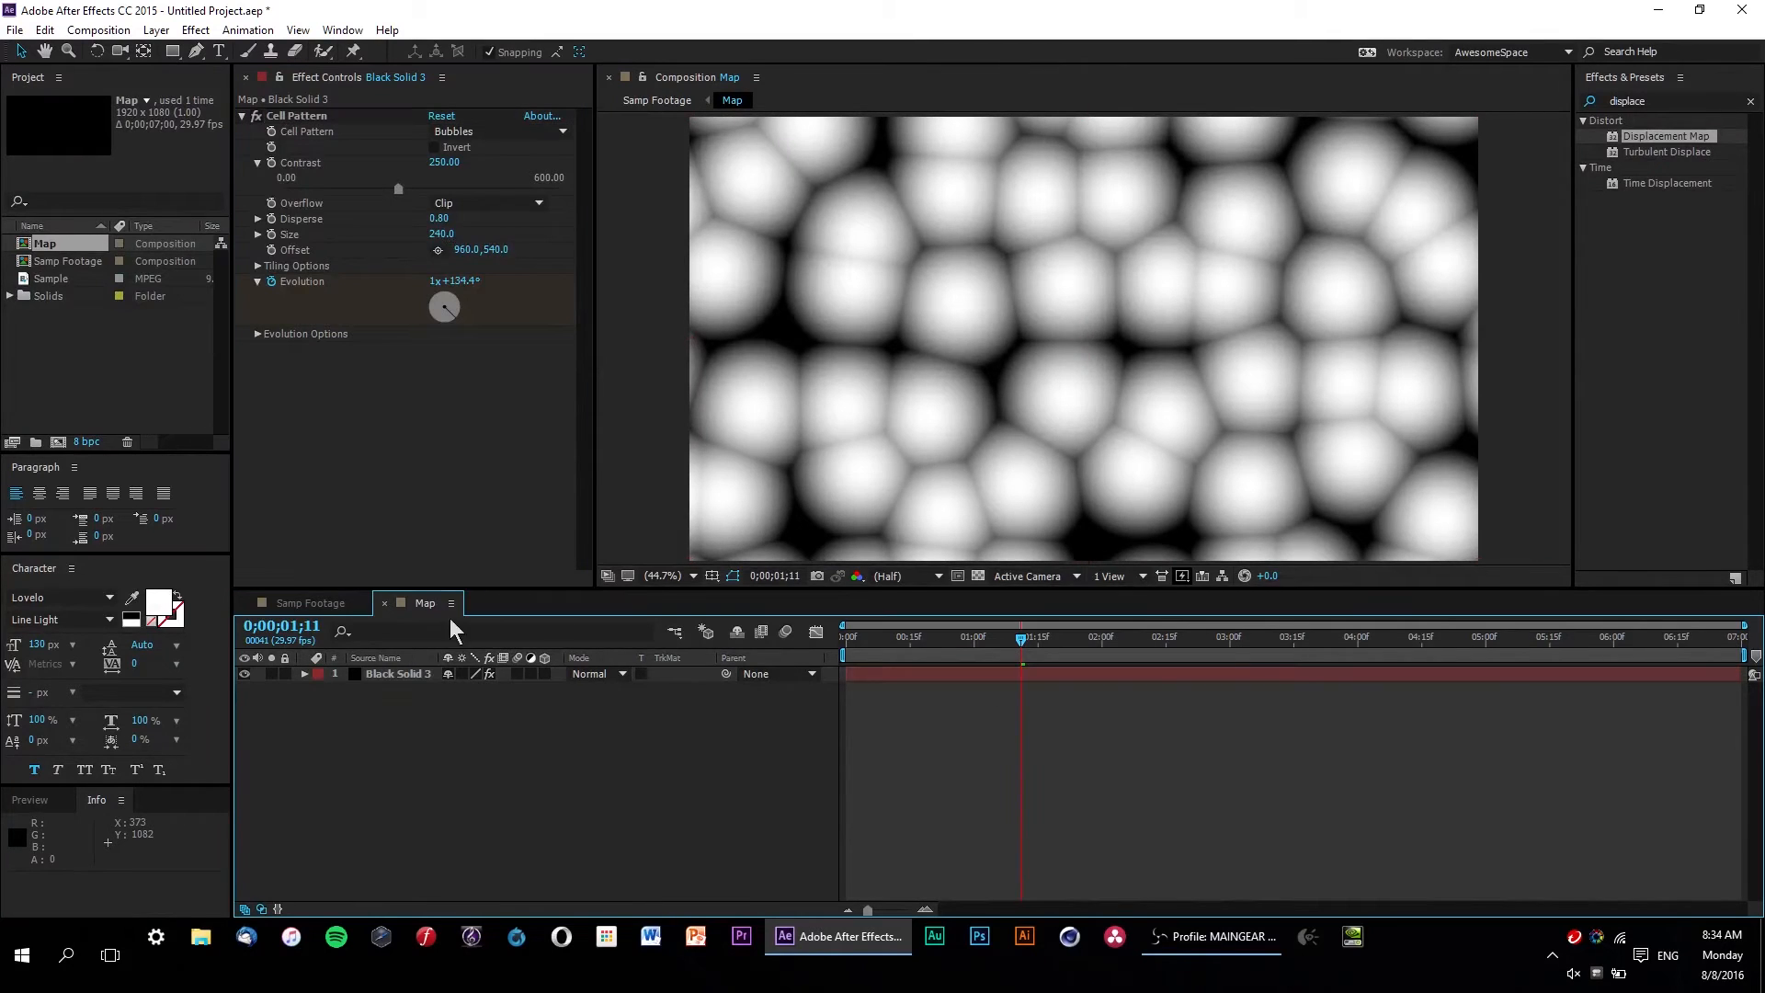
pyautogui.click(322, 604)
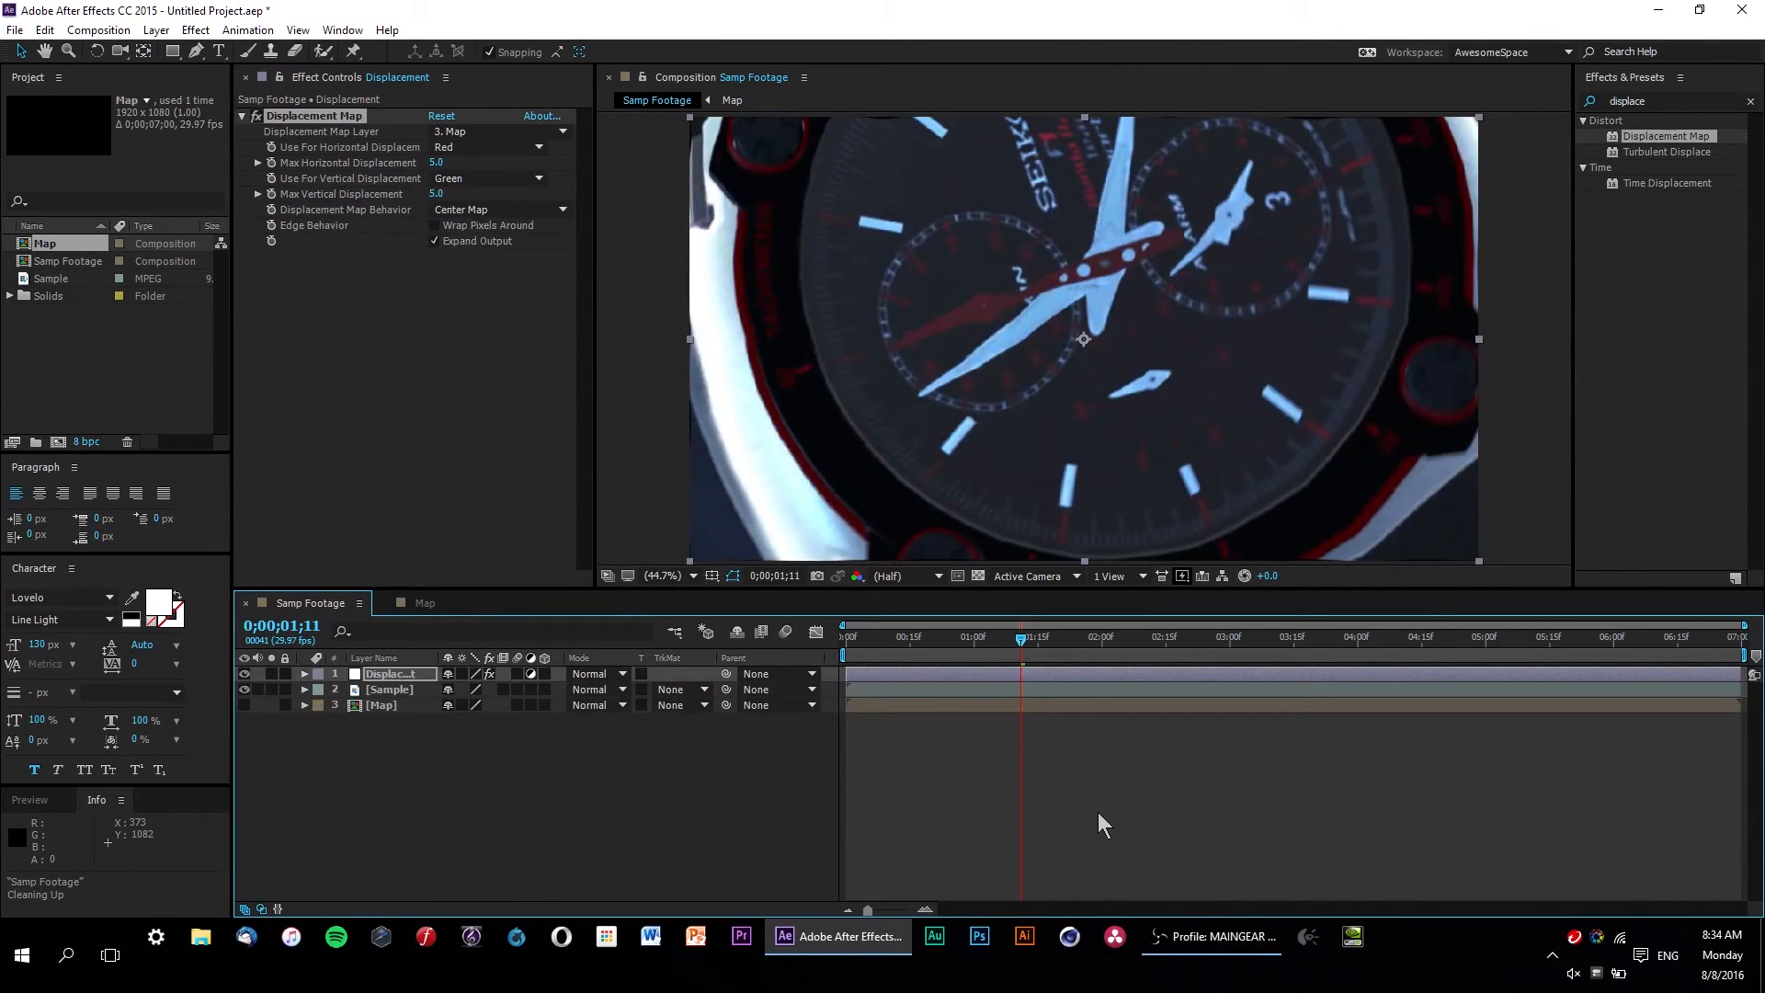
pyautogui.press('space')
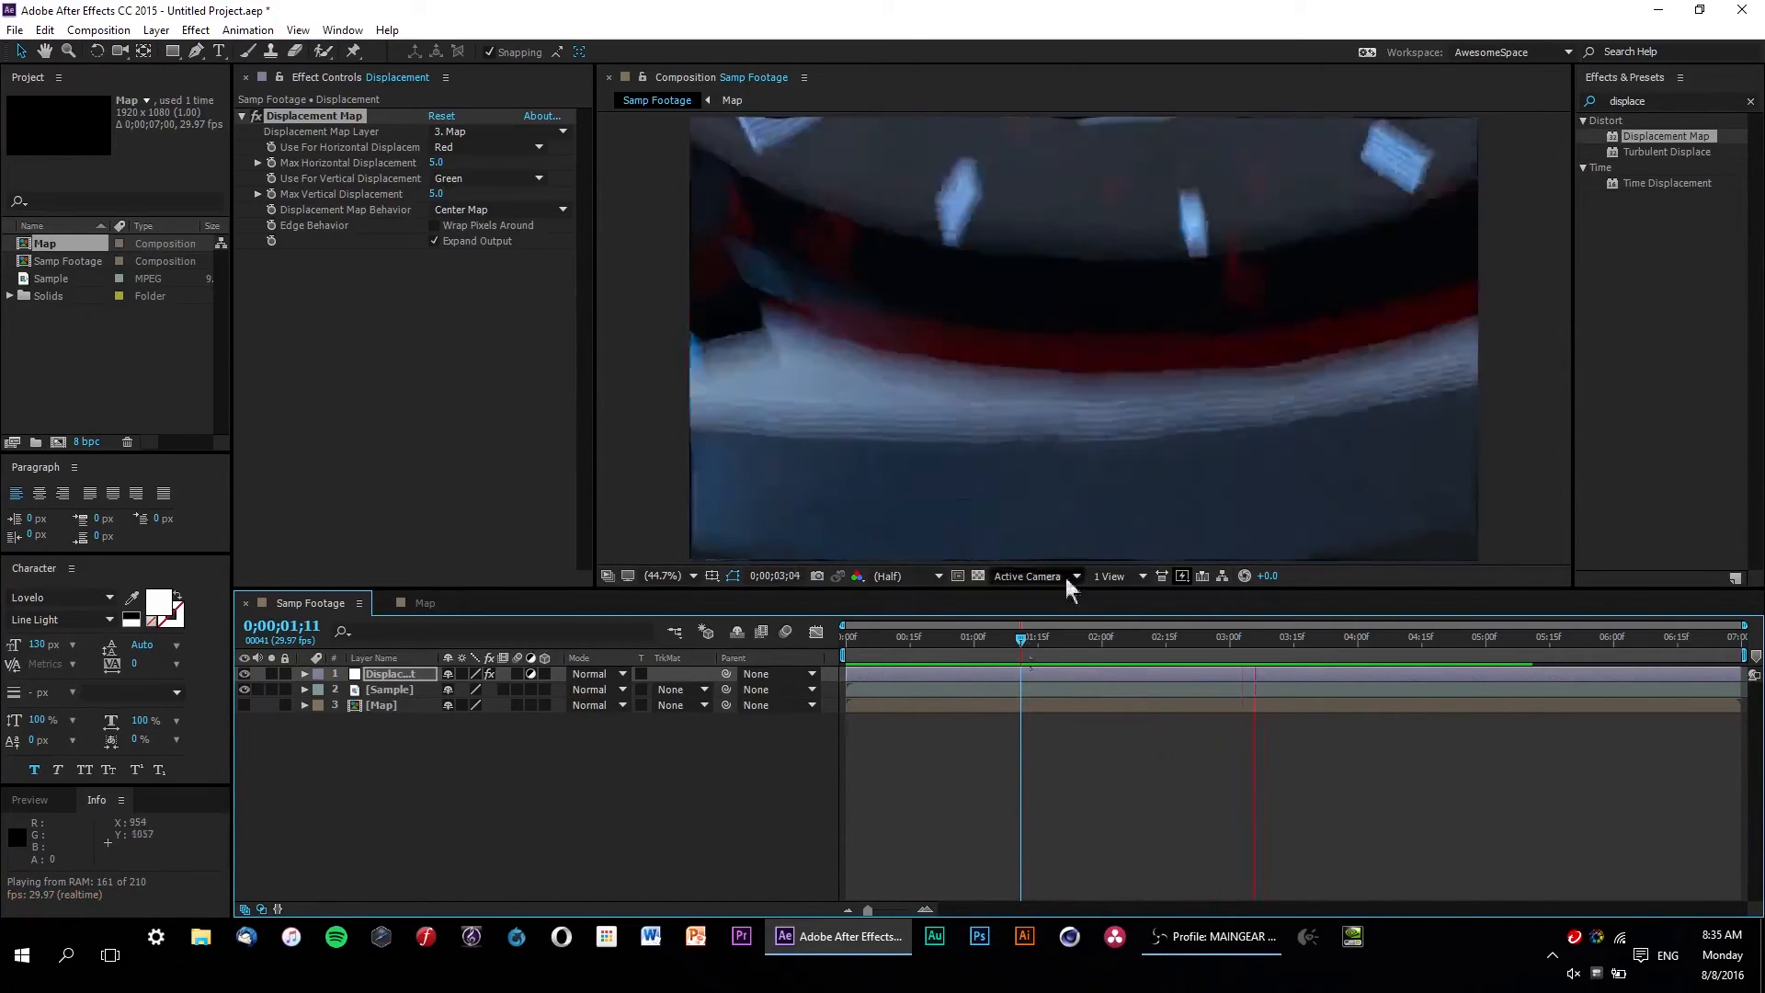
pyautogui.moveTo(959, 643); pyautogui.dragTo(1157, 662)
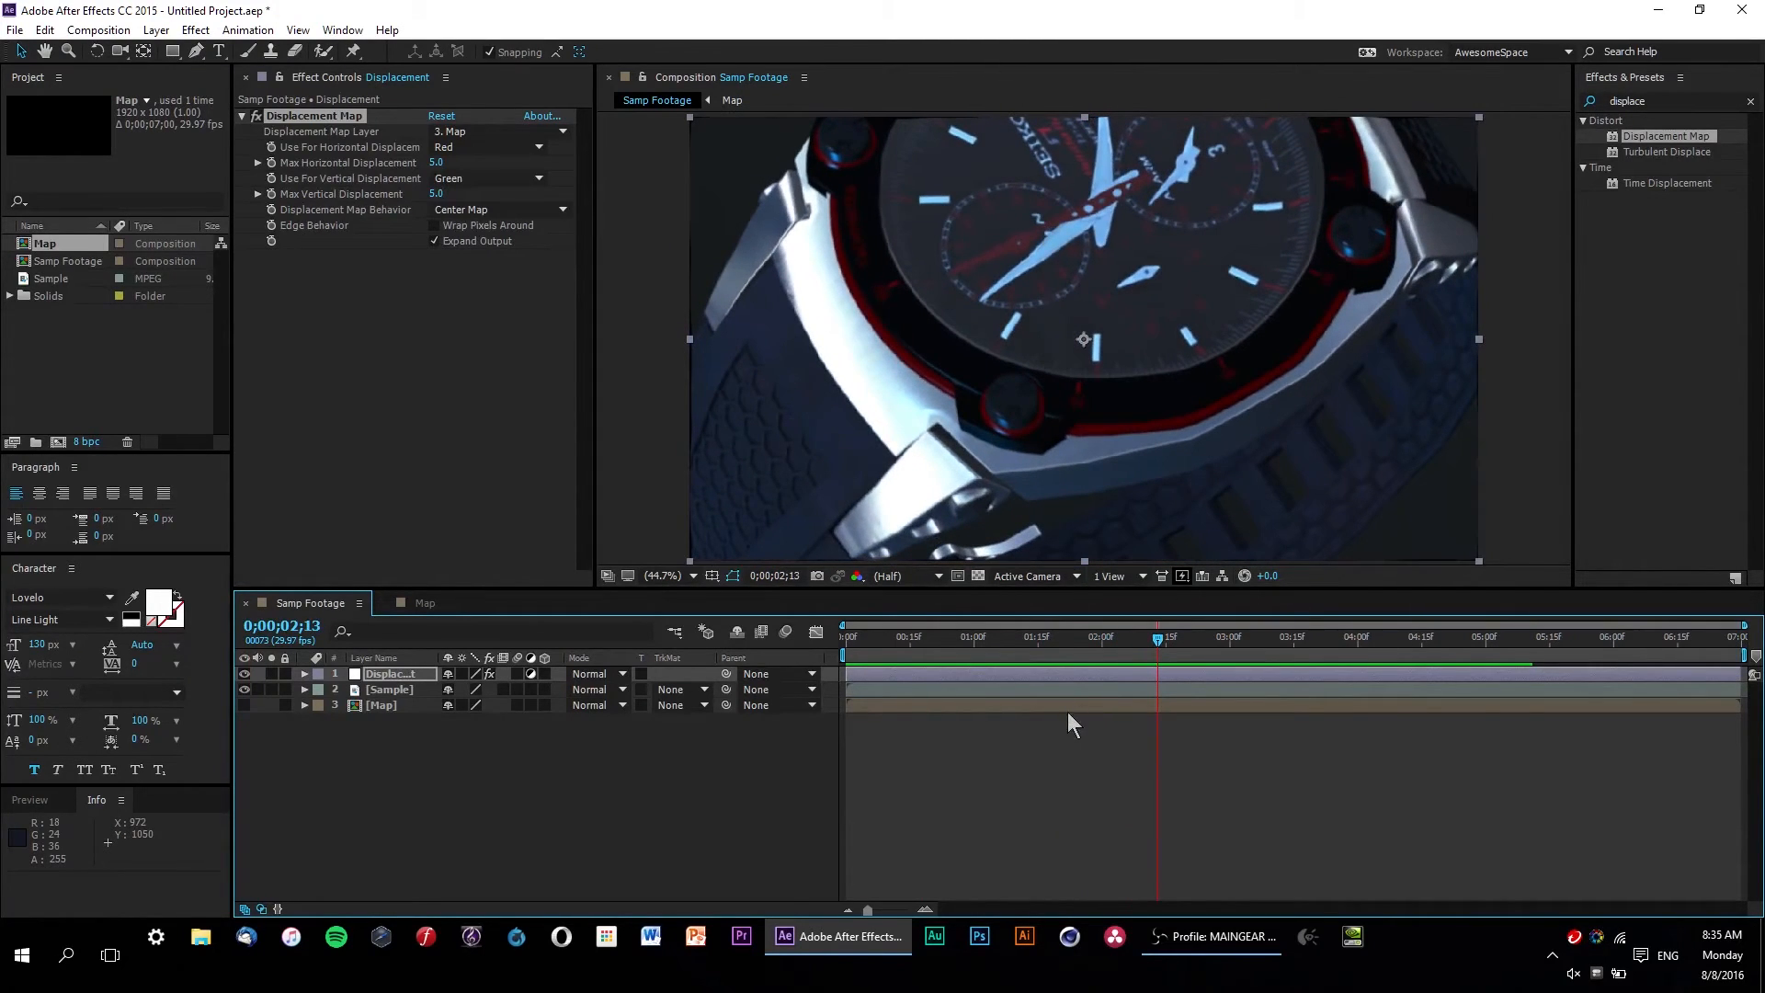
pyautogui.moveTo(1080, 644); pyautogui.dragTo(1184, 656)
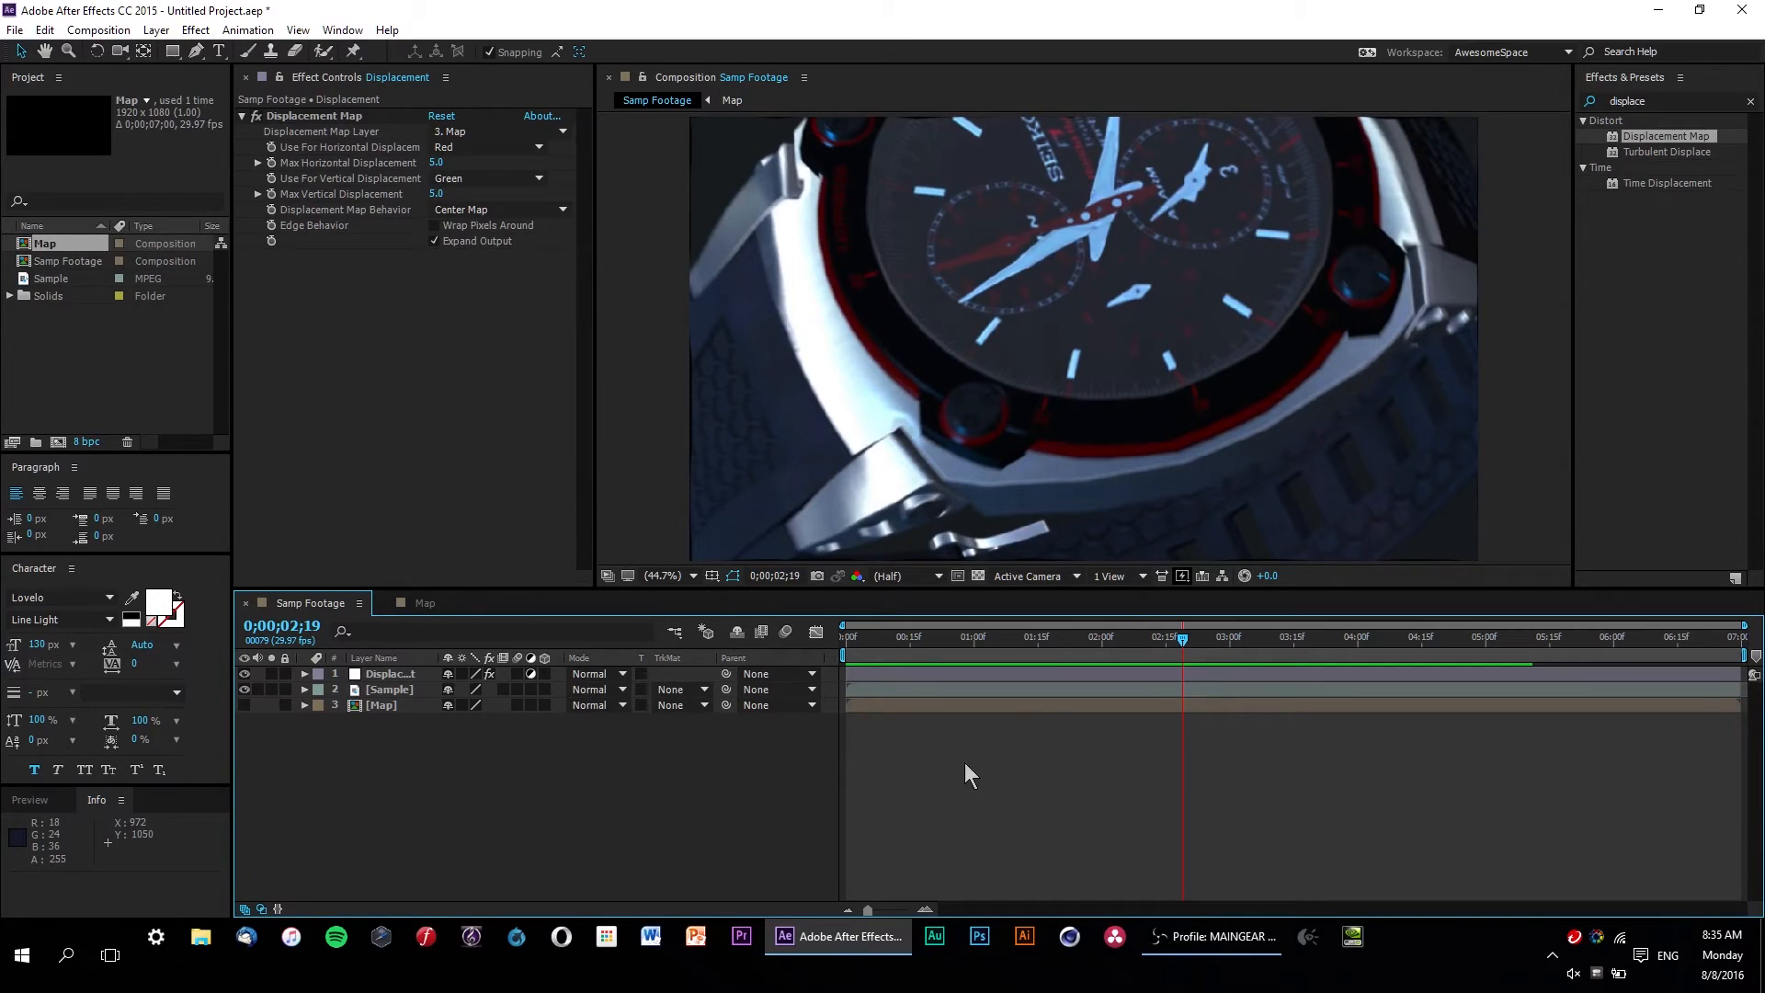
pyautogui.moveTo(1071, 639); pyautogui.dragTo(1008, 645)
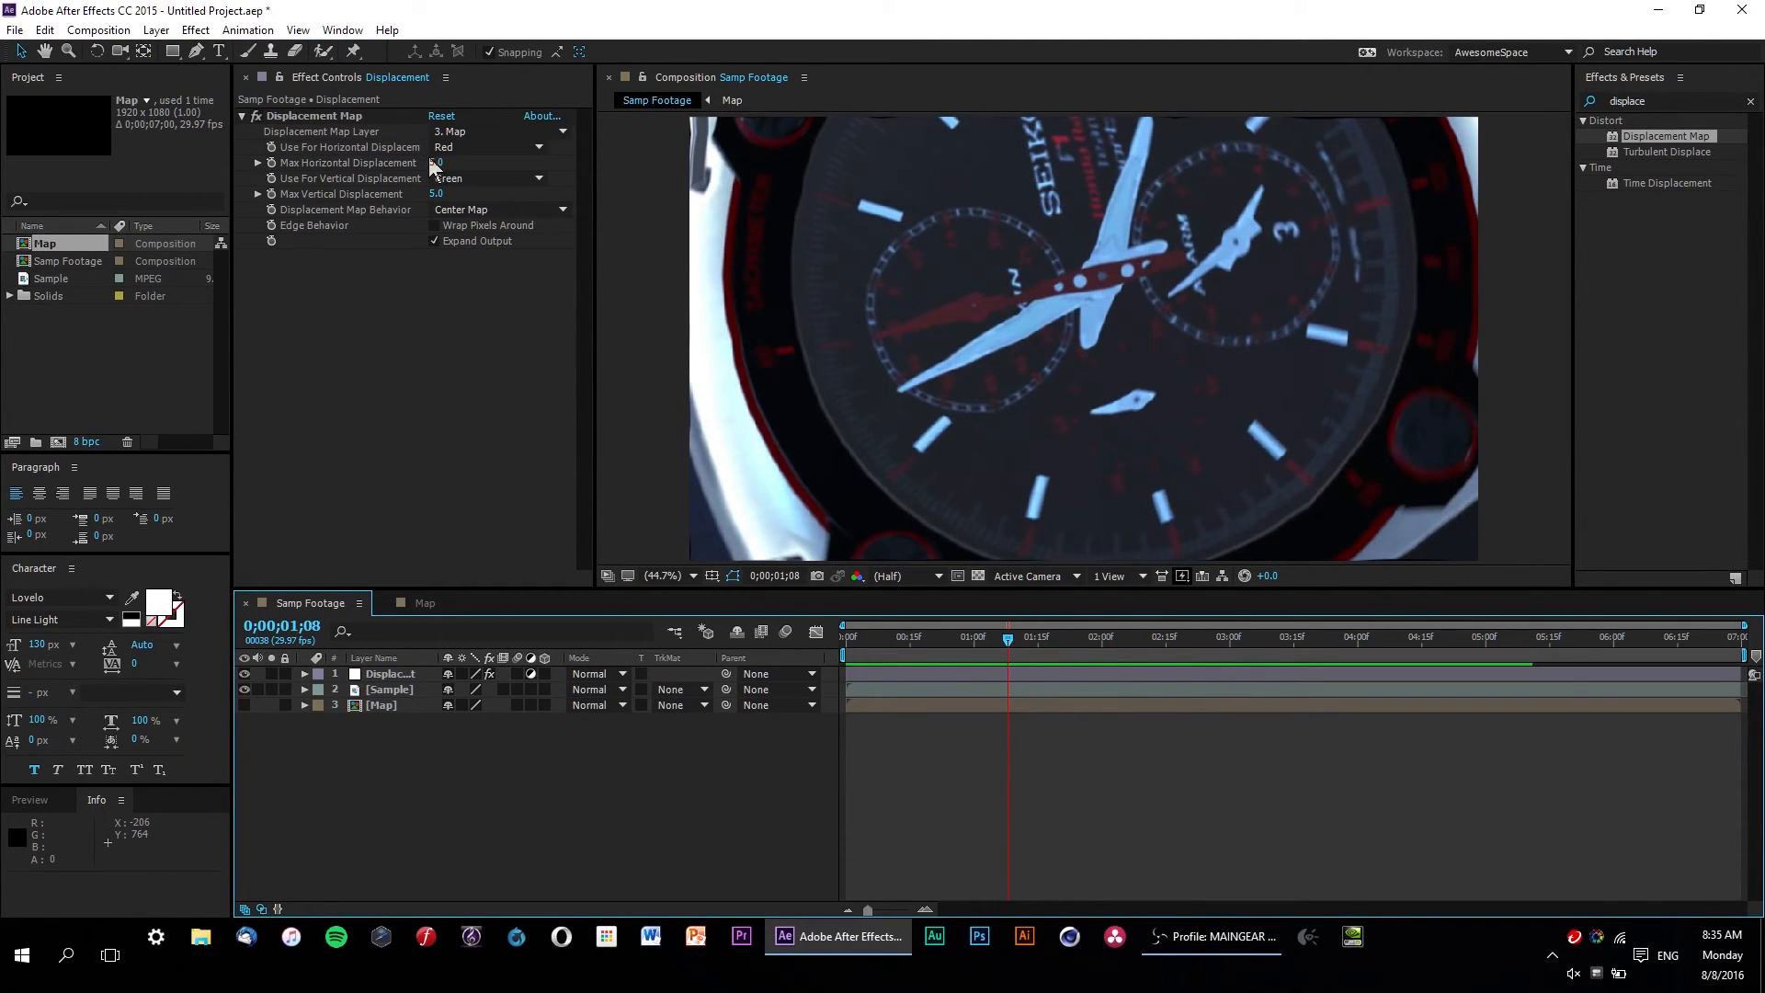
# Step: Try a Max Horizontal Displacement of 23 and scrub through the footage
pyautogui.moveTo(441, 172)
pyautogui.mouseDown()
pyautogui.moveTo(481, 168)
pyautogui.moveTo(466, 170)
pyautogui.mouseUp()
pyautogui.moveTo(965, 643); pyautogui.dragTo(1223, 654)
pyautogui.moveTo(1280, 654); pyautogui.dragTo(1356, 641)
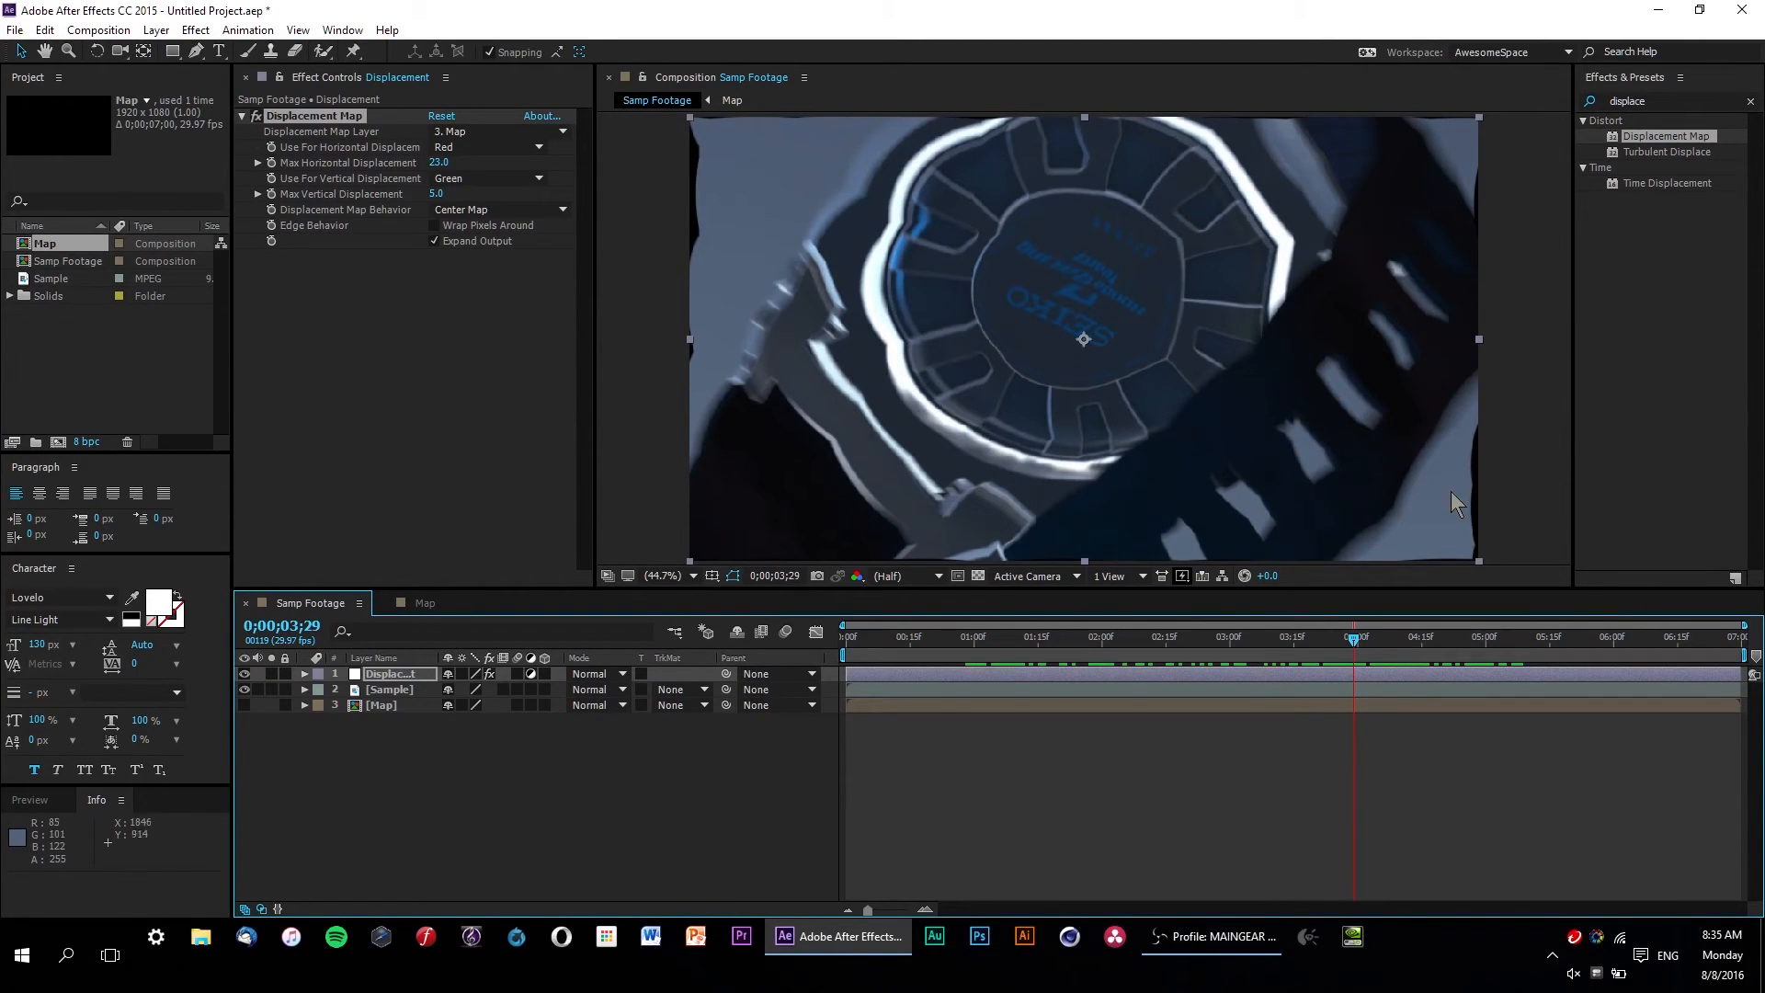
# Step: Try the Displacement Map's Wrap Pixels Around option, check the frame edges across the footage, and turn it off again
pyautogui.click(433, 225)
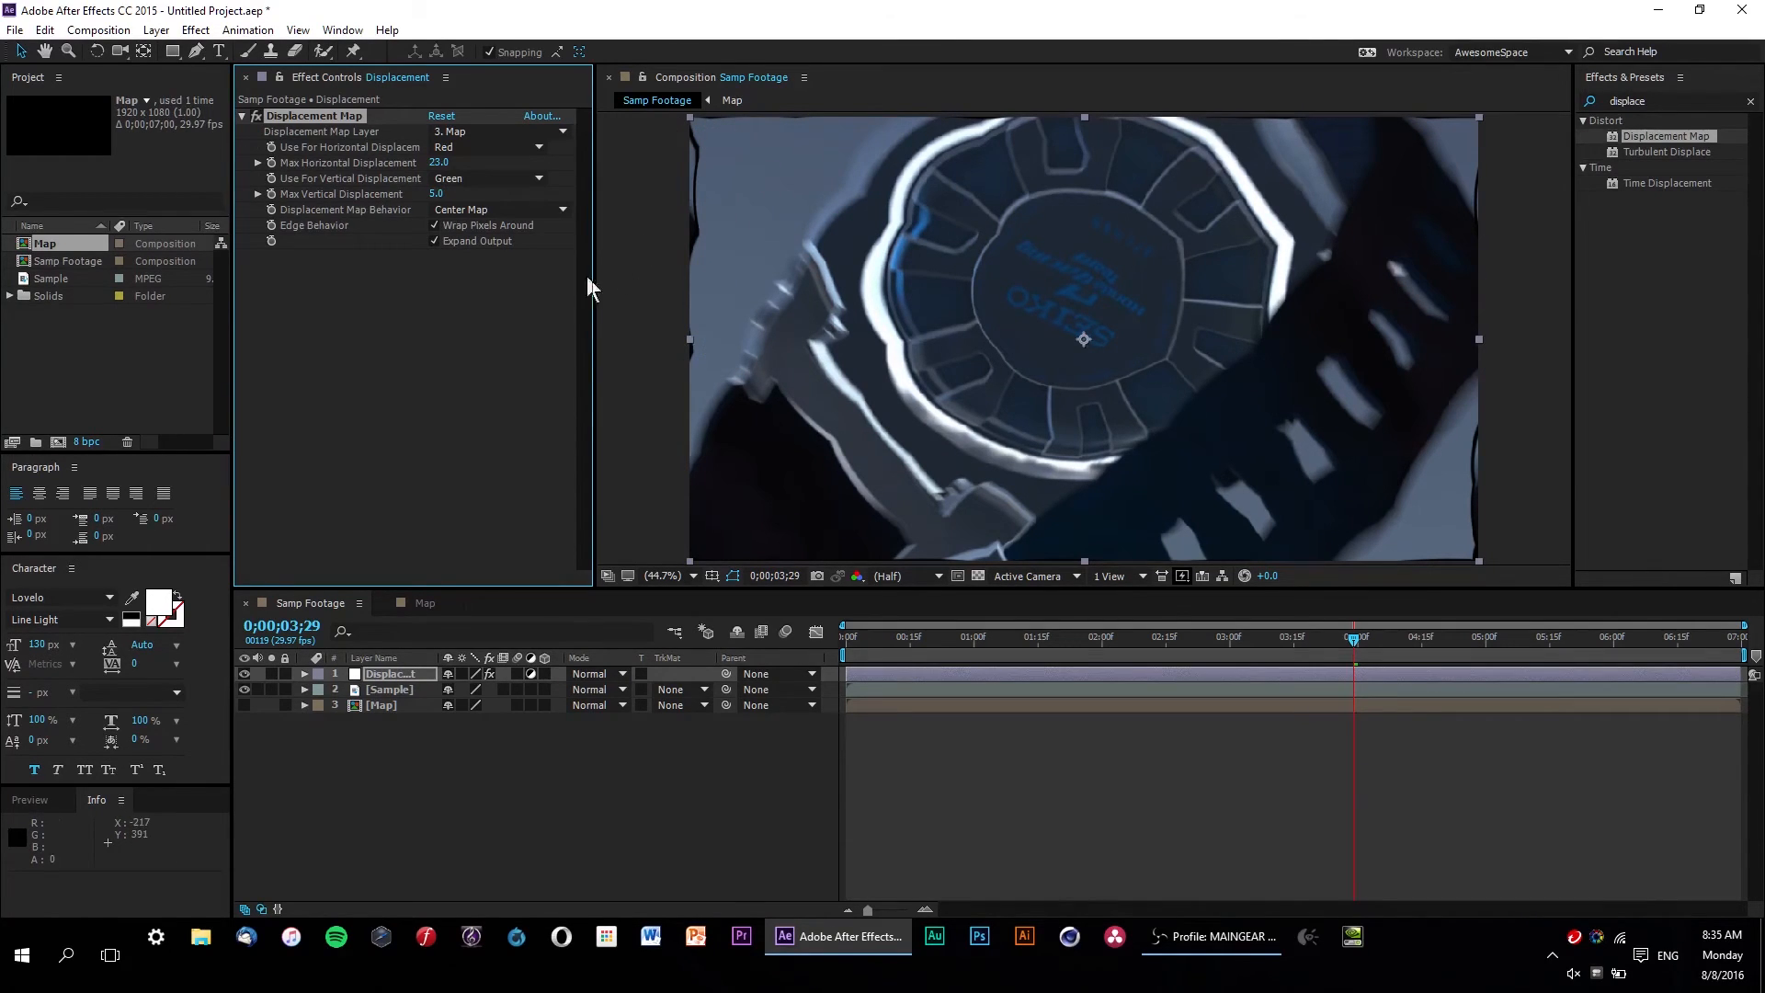
pyautogui.click(433, 222)
pyautogui.click(433, 223)
pyautogui.moveTo(988, 635); pyautogui.dragTo(1424, 641)
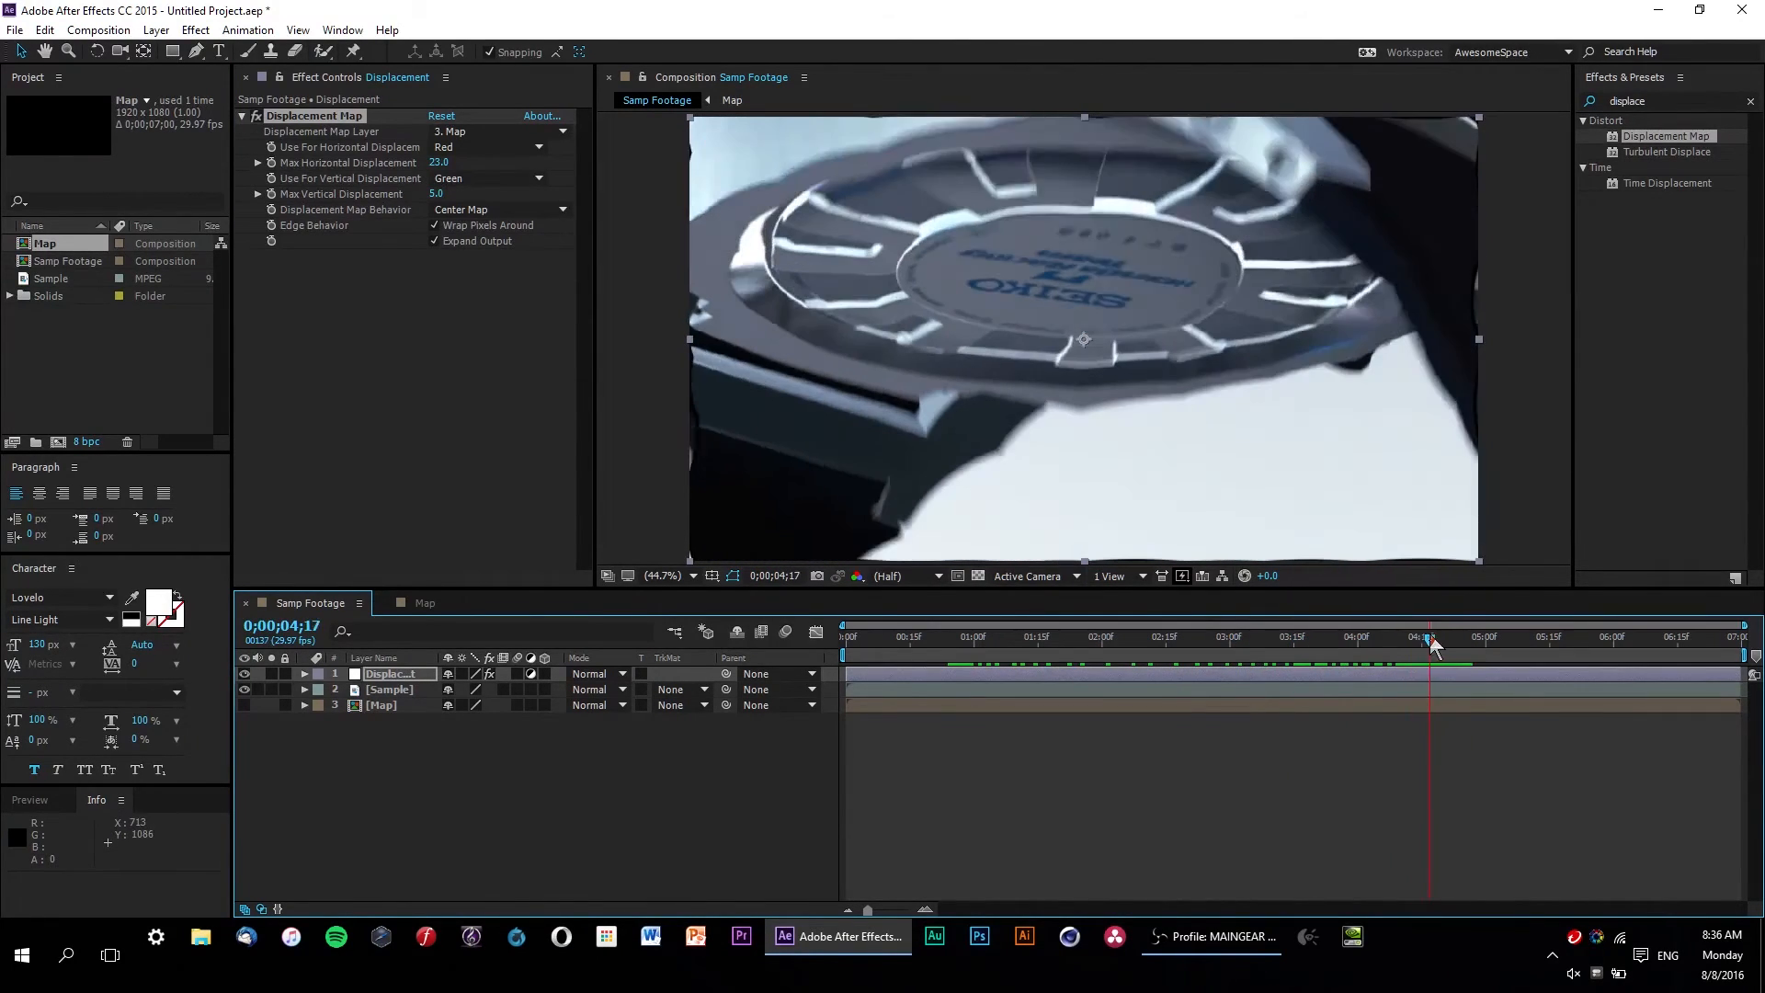
pyautogui.click(468, 226)
pyautogui.moveTo(1425, 637); pyautogui.dragTo(1012, 639)
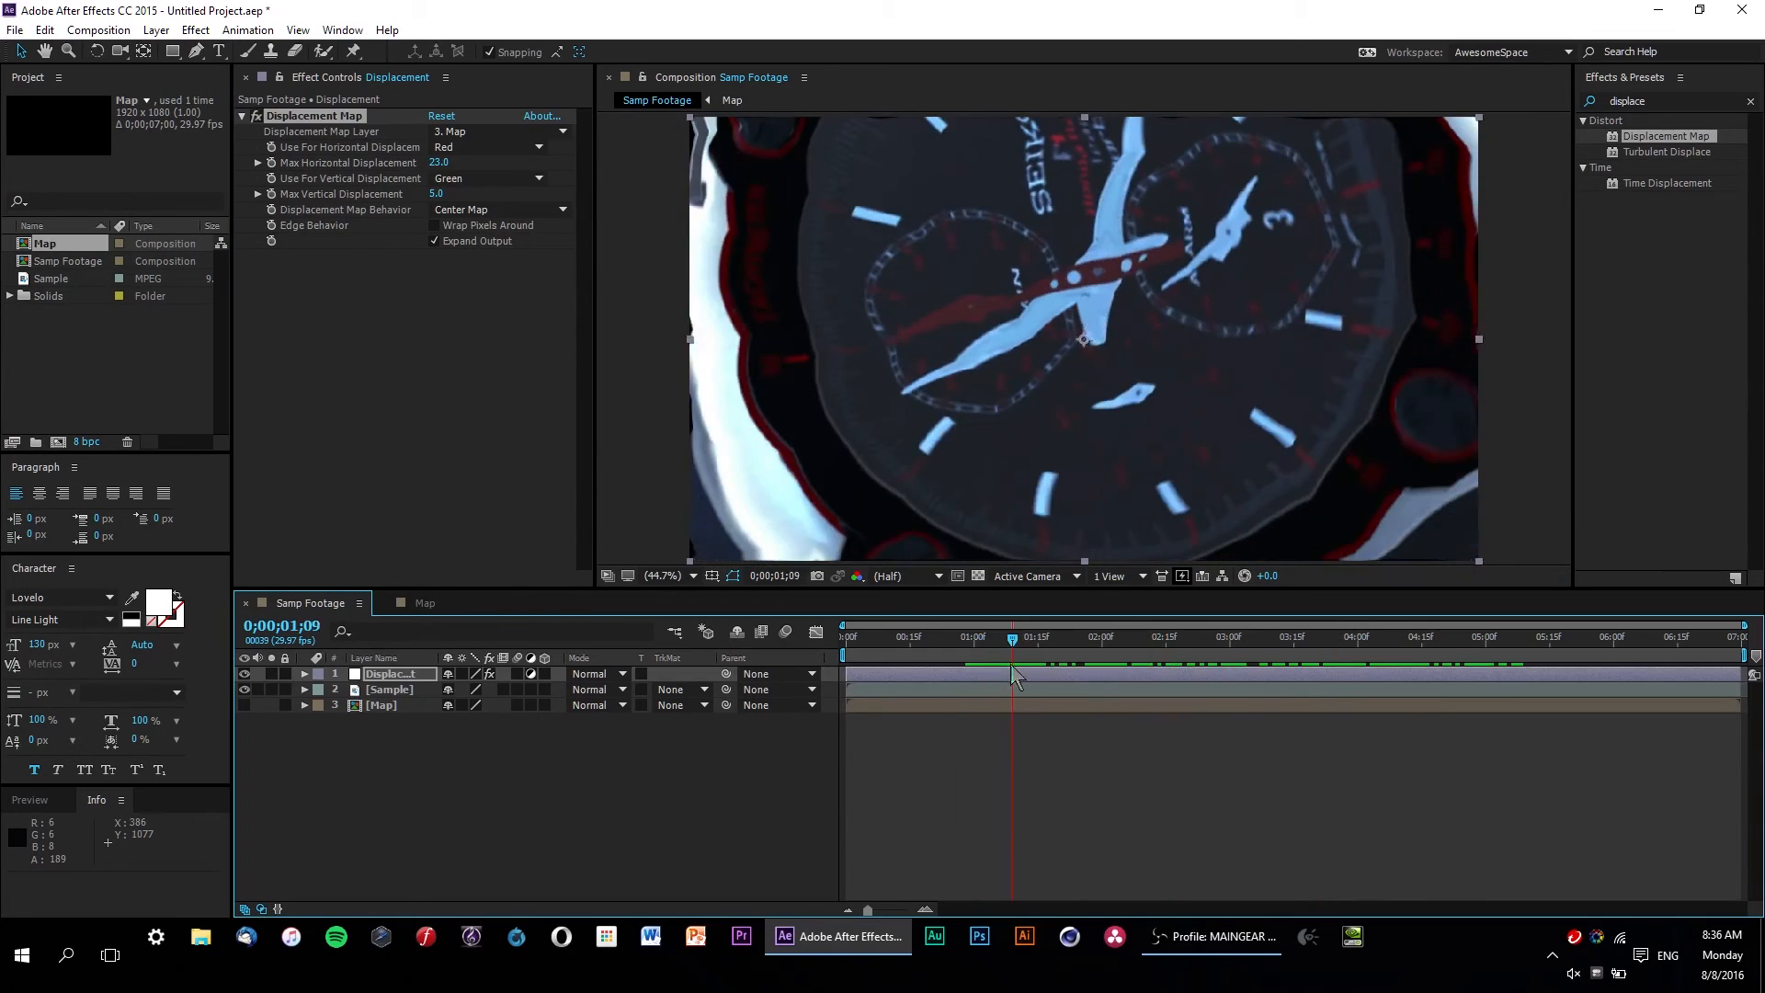
# Step: Set both Max Horizontal Displacement and Max Vertical Displacement to 20 and preview the distorted footage
pyautogui.click(433, 163)
pyautogui.write('20')
pyautogui.press('Return')
pyautogui.click(434, 194)
pyautogui.write('20')
pyautogui.press('Return')
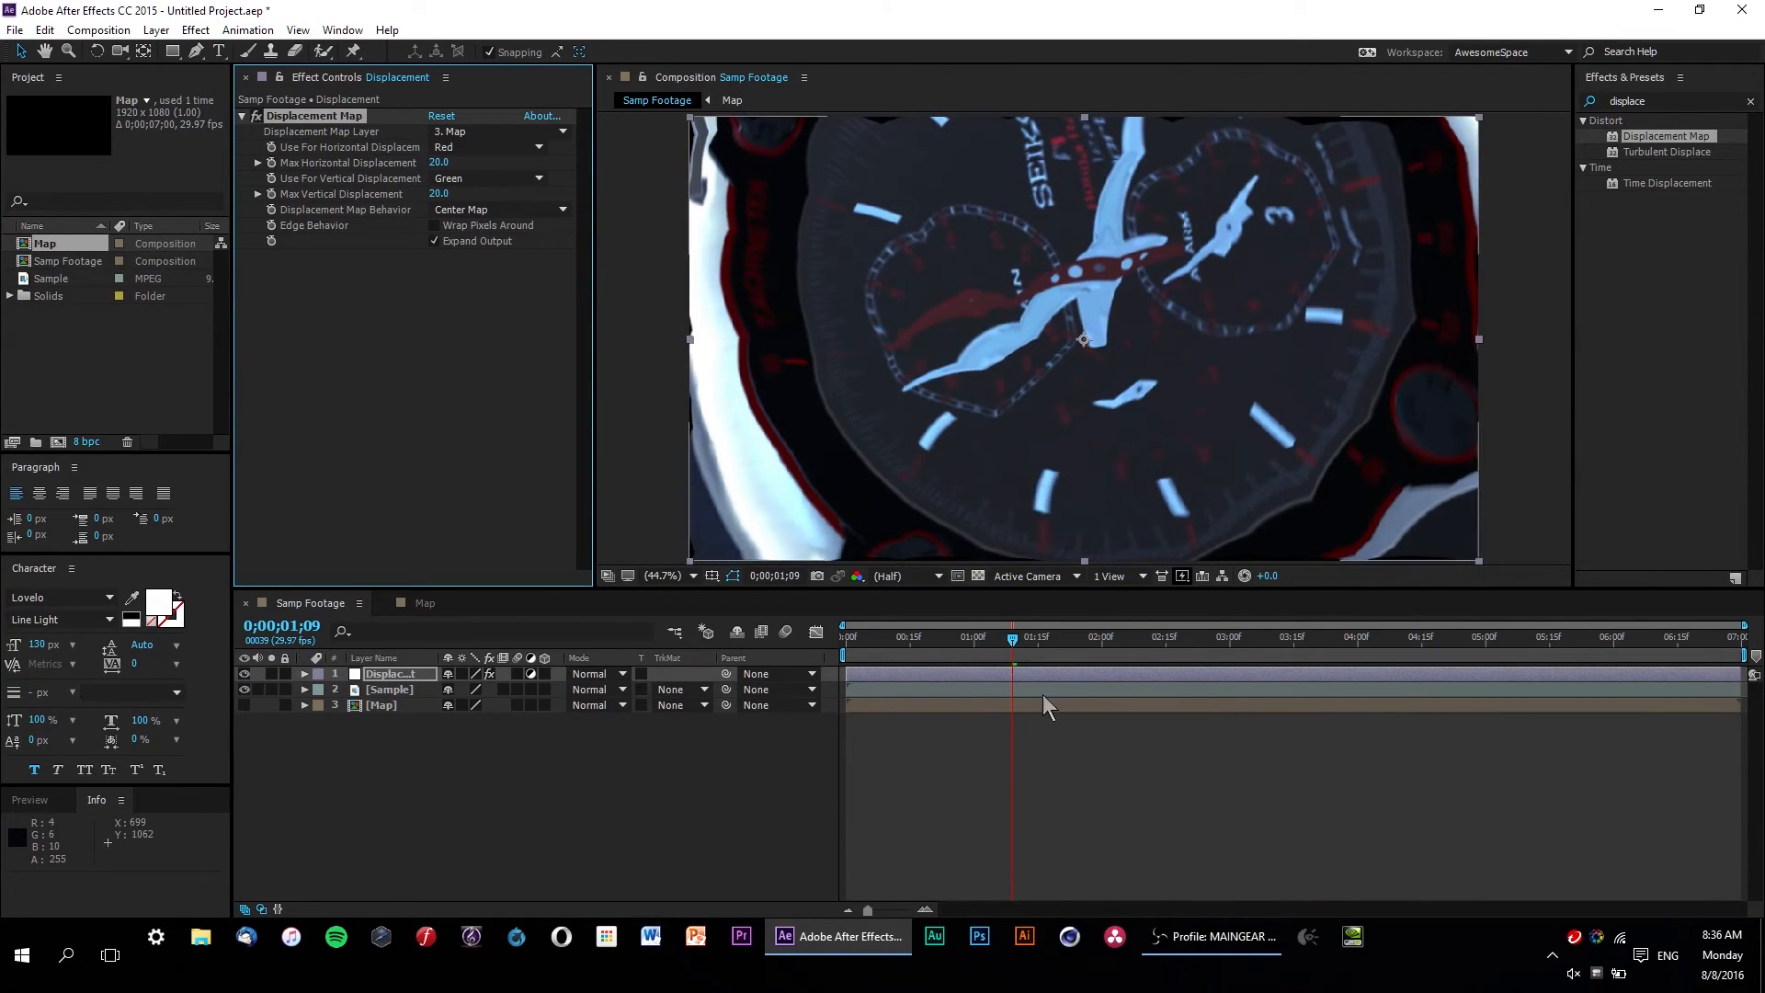
pyautogui.moveTo(1015, 636); pyautogui.dragTo(1163, 638)
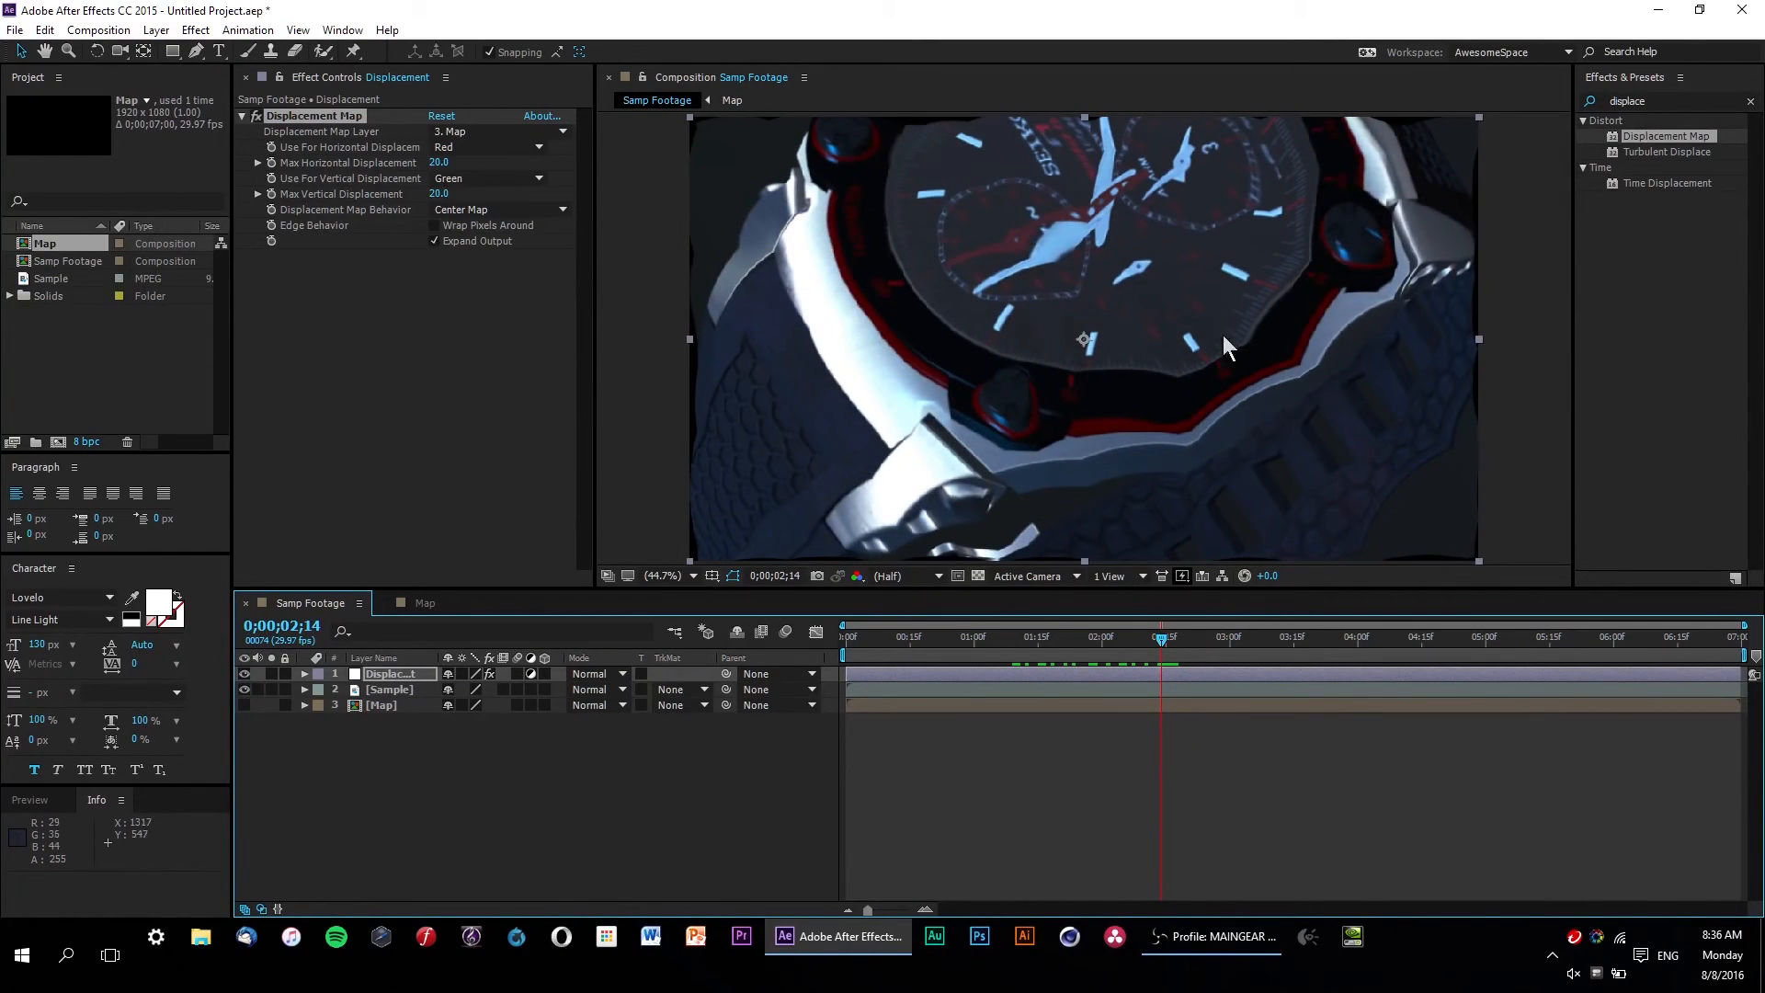
pyautogui.moveTo(1167, 641); pyautogui.dragTo(974, 644)
pyautogui.press('space')
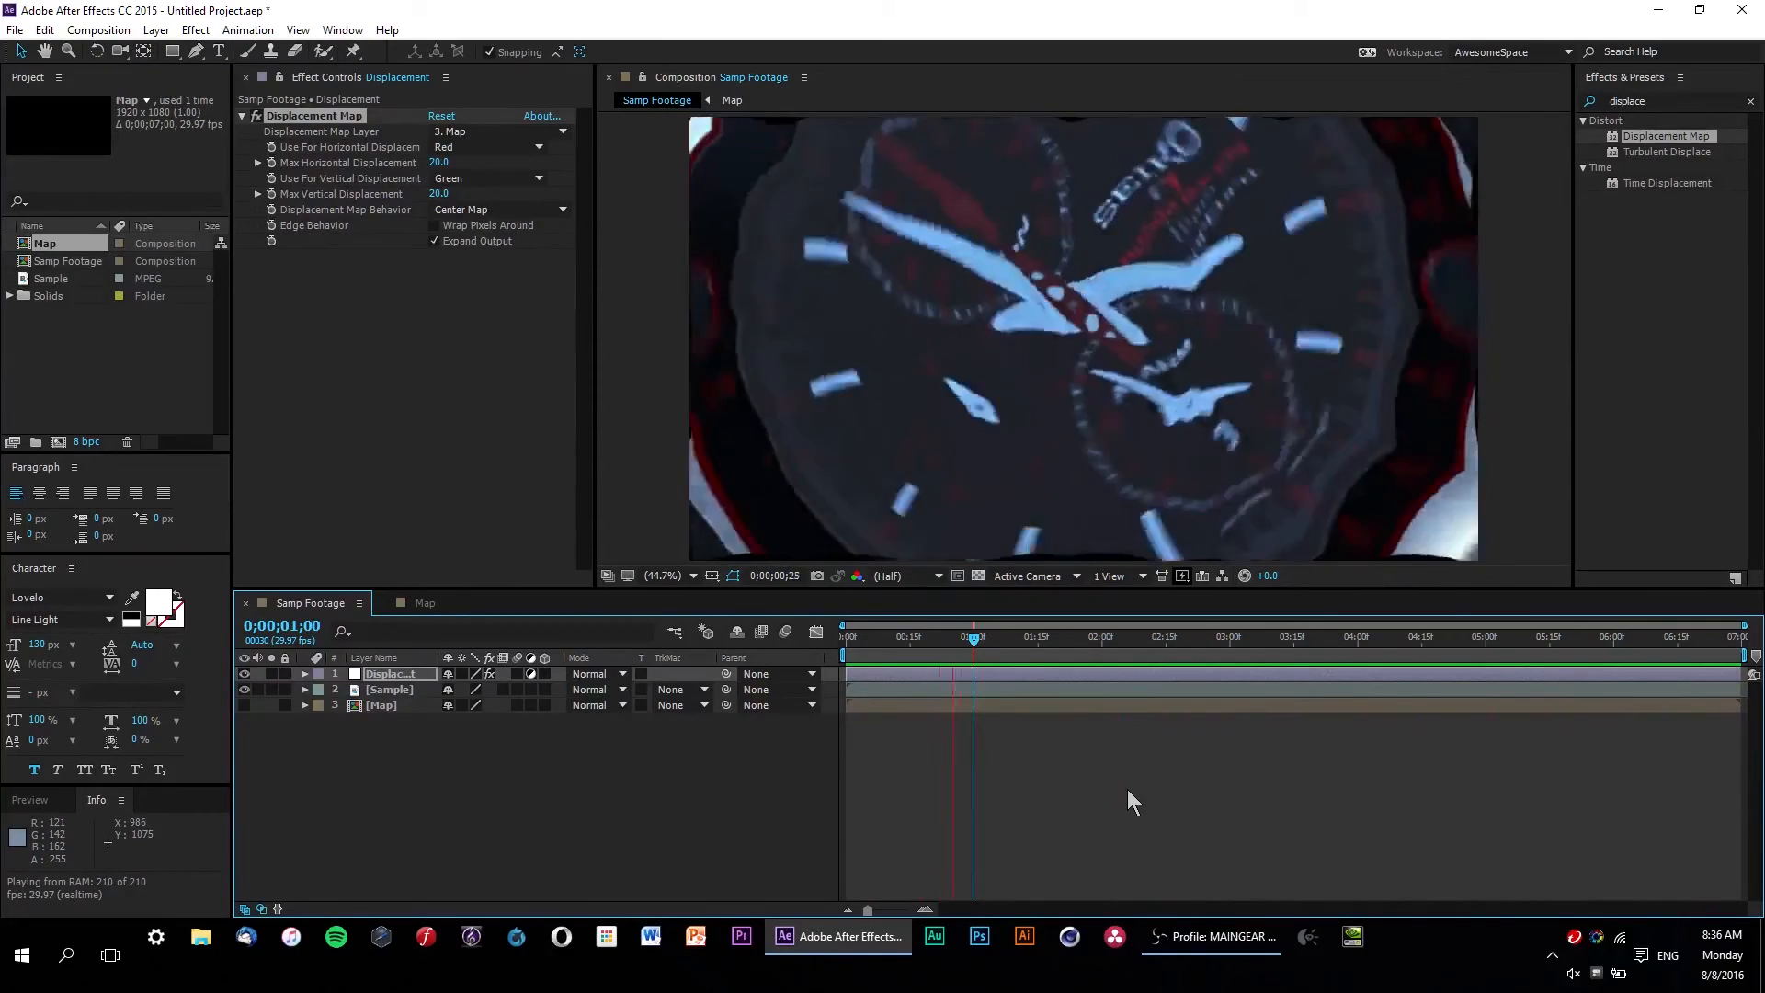
pyautogui.press('space')
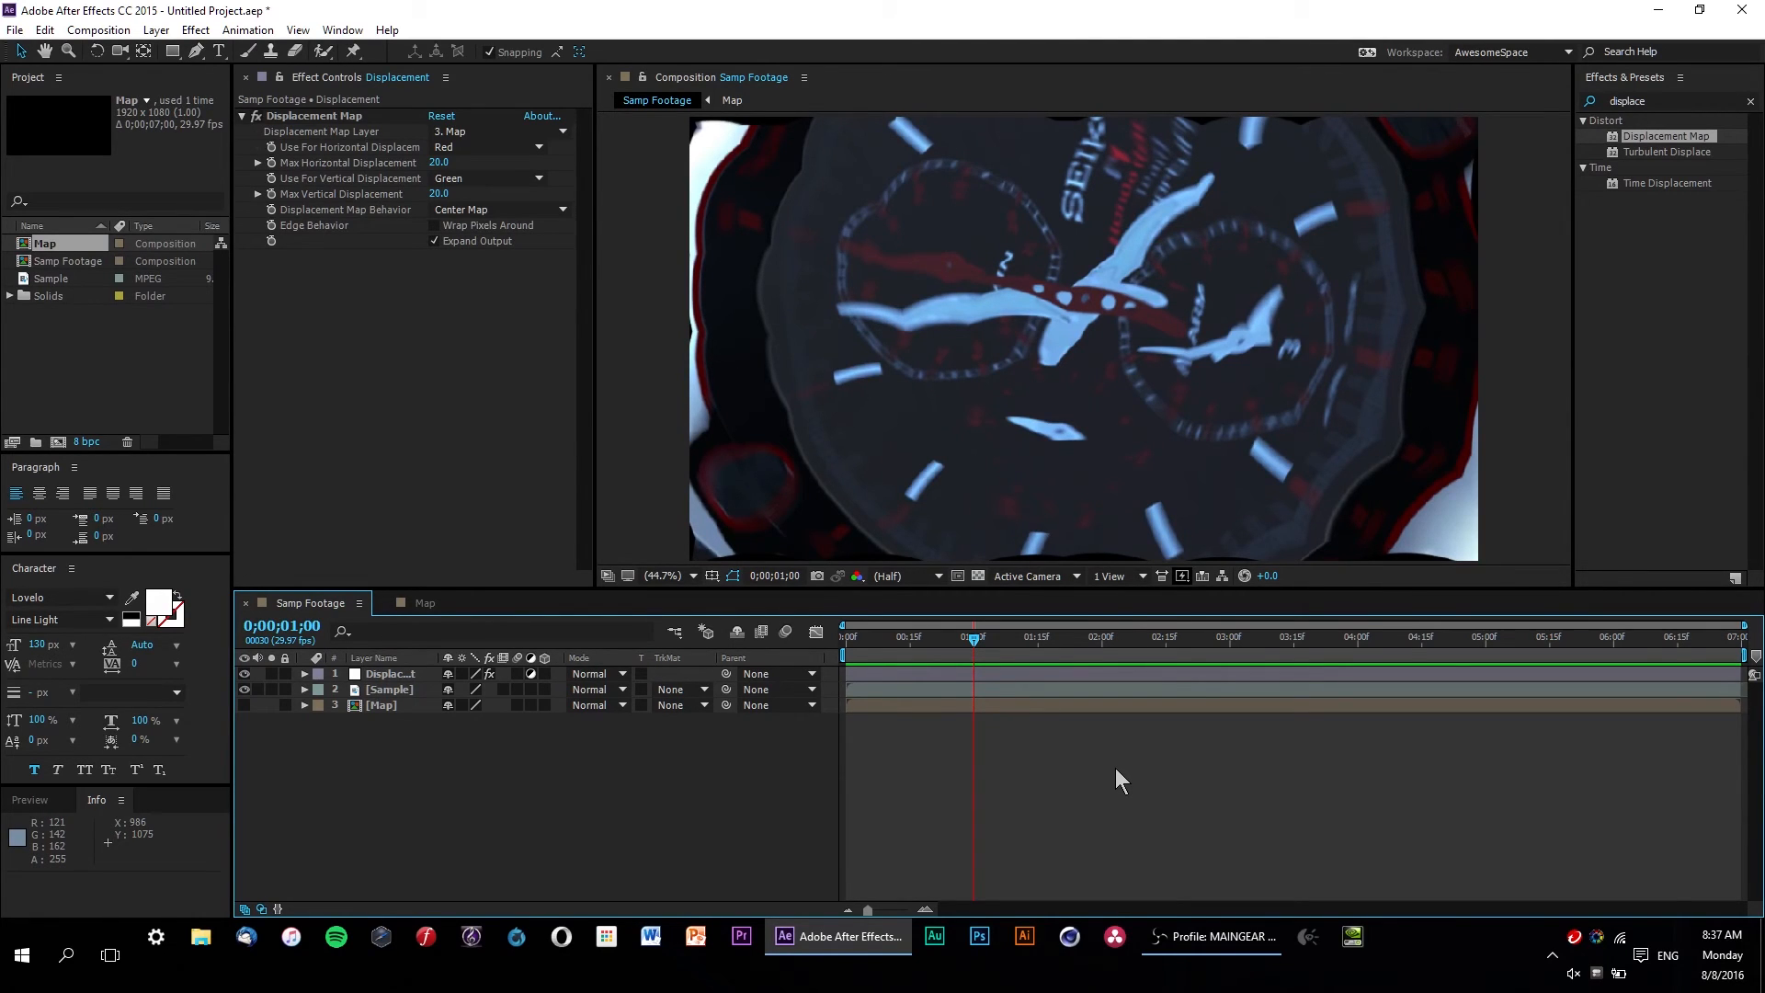
# Step: In the Map composition, try a Cell Pattern Size of 150 on the black solid, then set it to 180
pyautogui.click(443, 601)
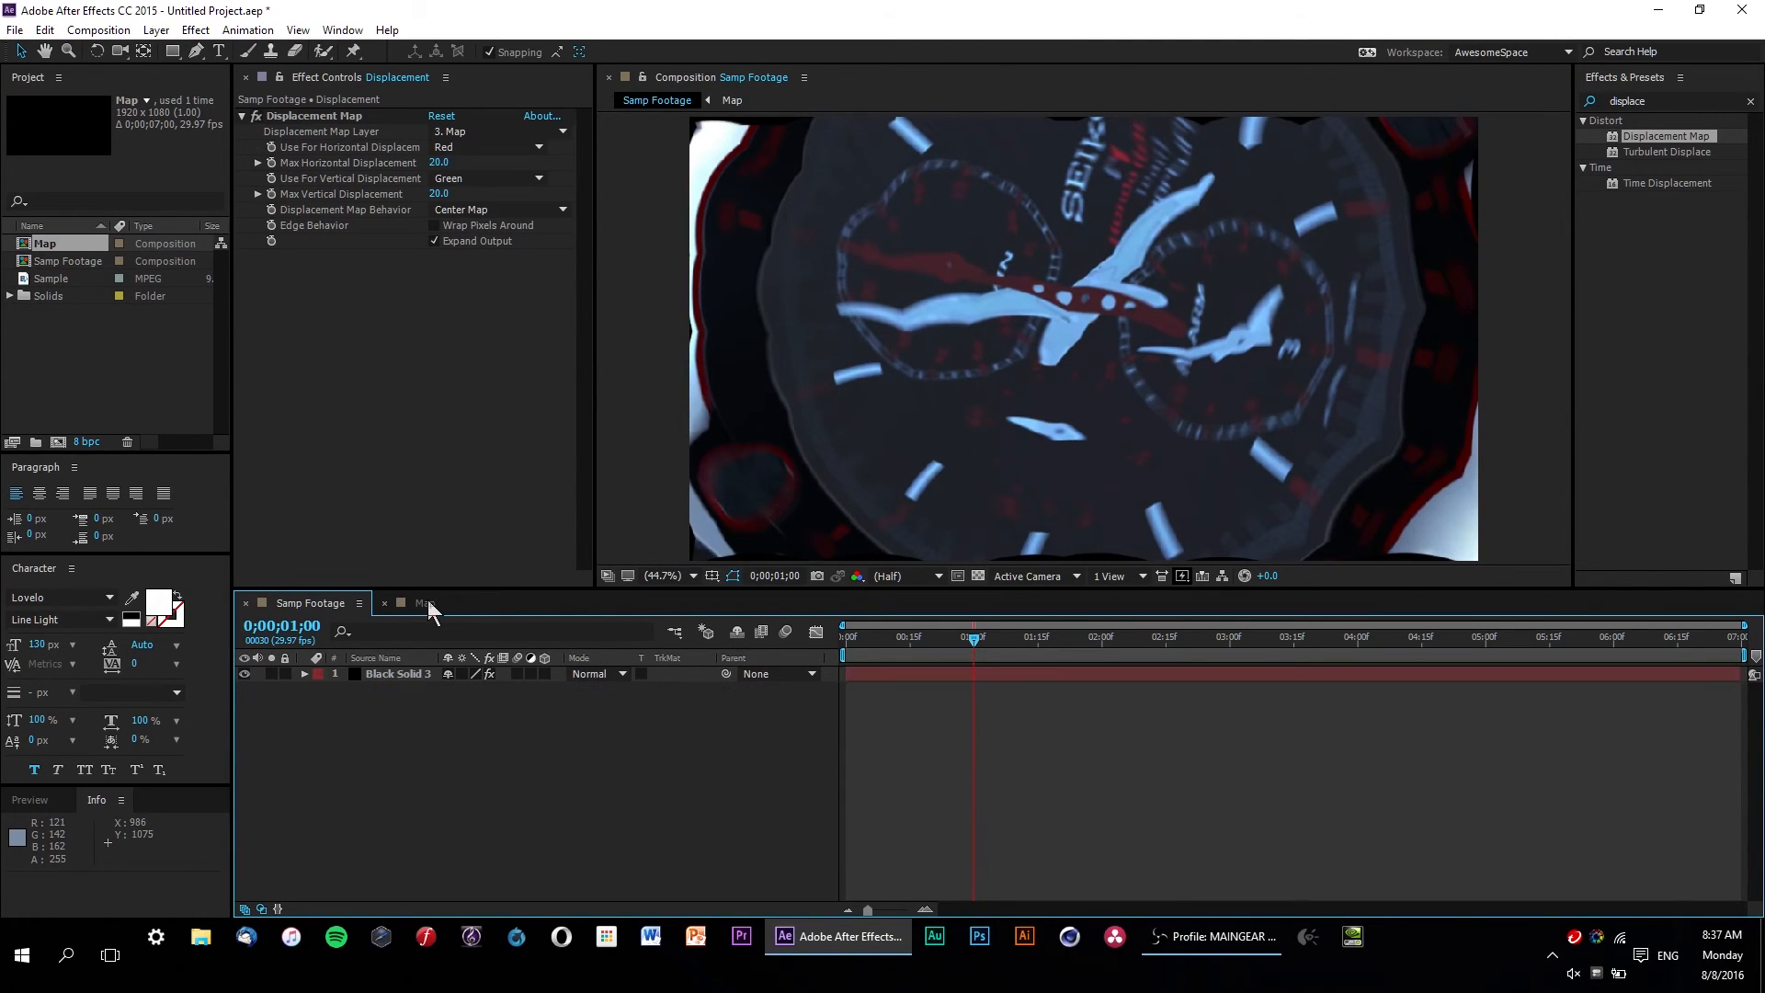
pyautogui.click(418, 676)
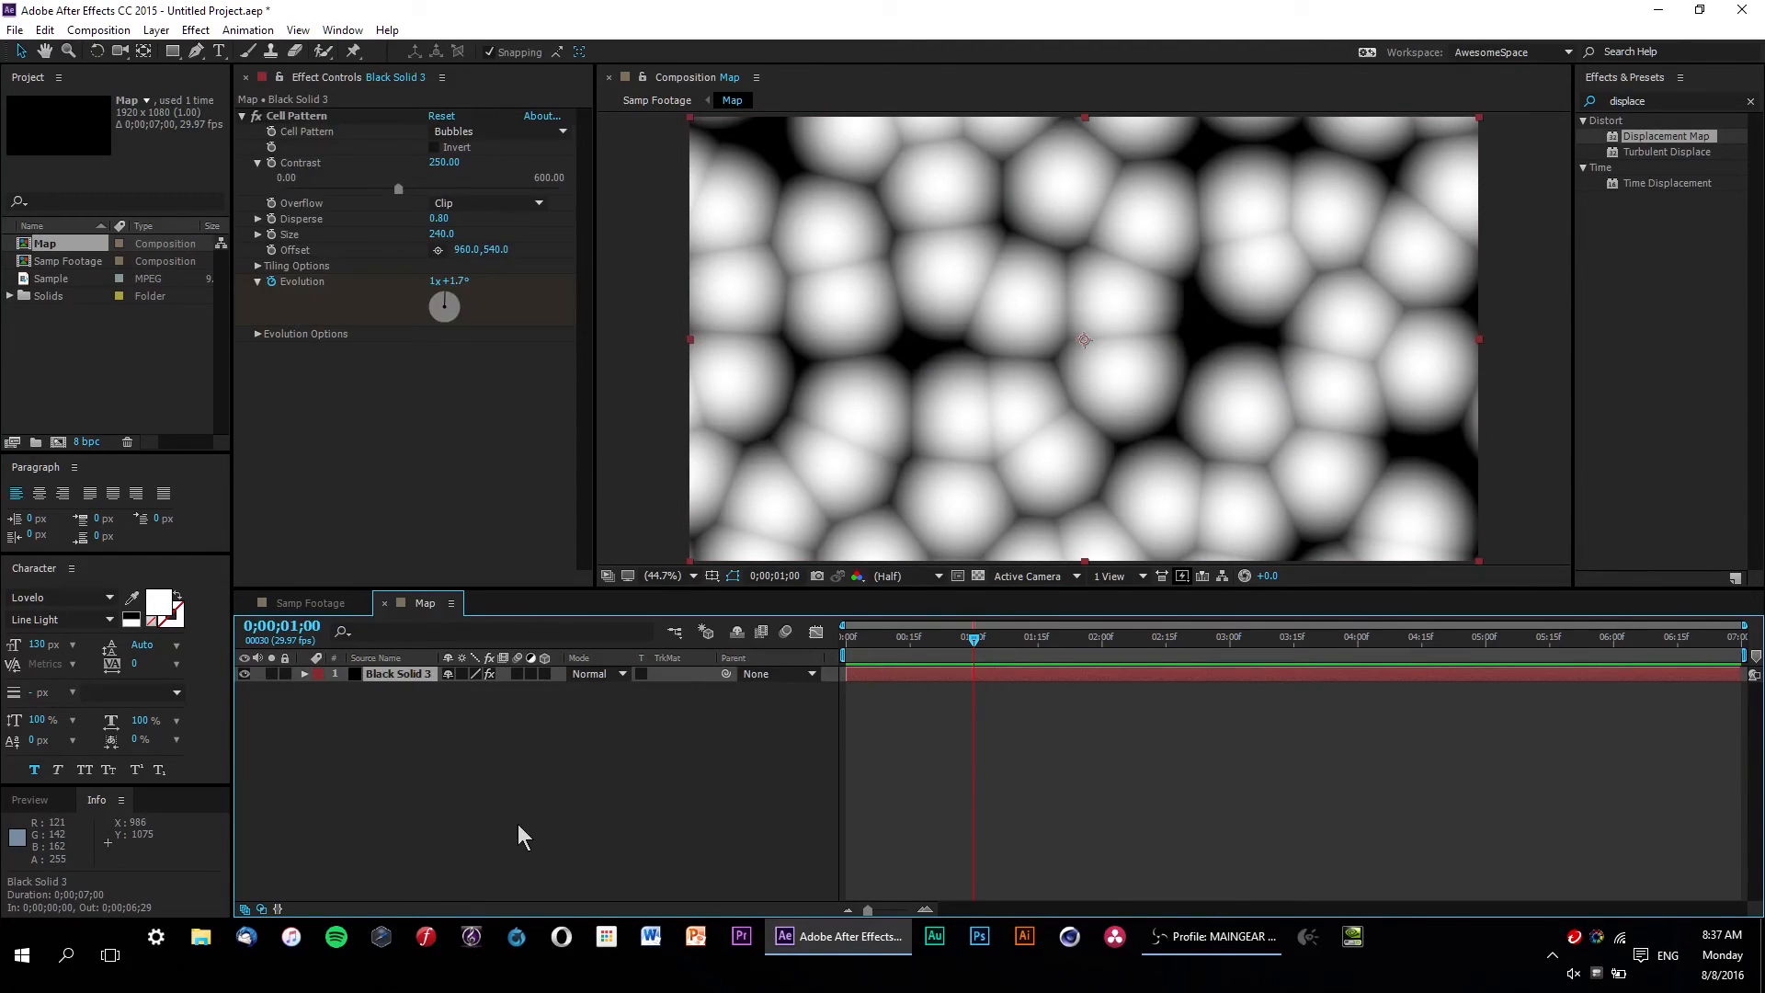
pyautogui.click(448, 231)
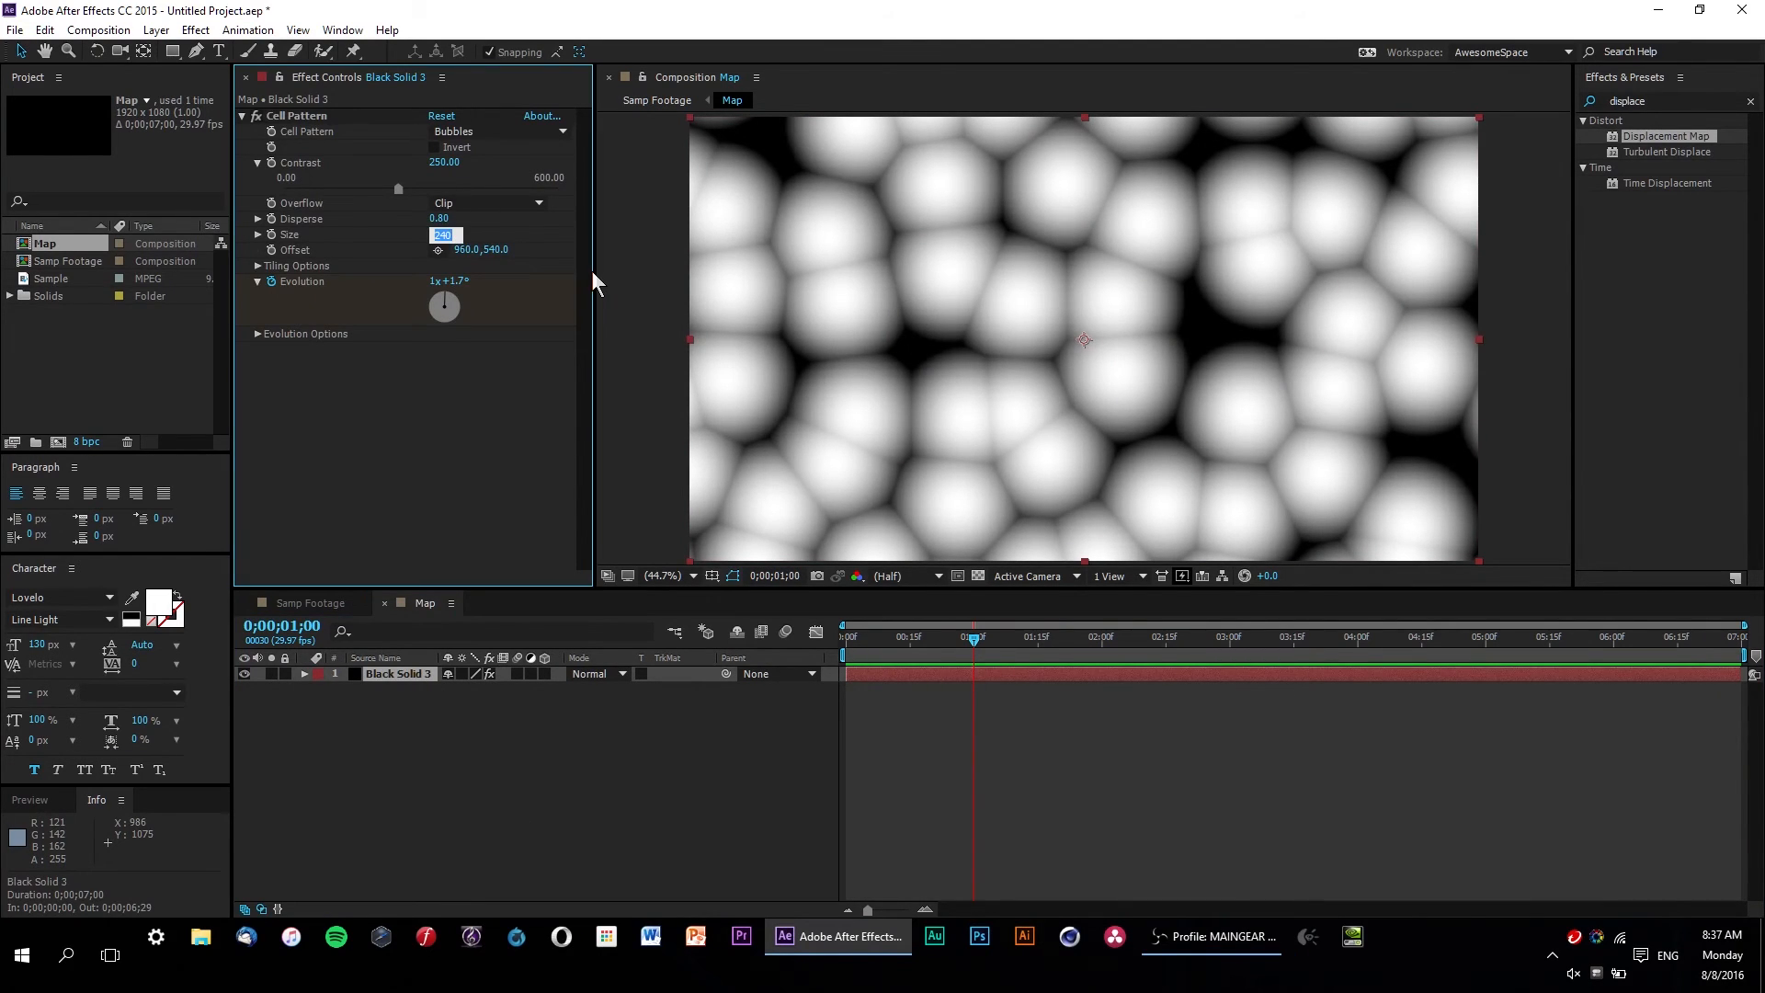
pyautogui.write('150')
pyautogui.press('Return')
pyautogui.click(442, 233)
pyautogui.write('180')
pyautogui.press('Return')
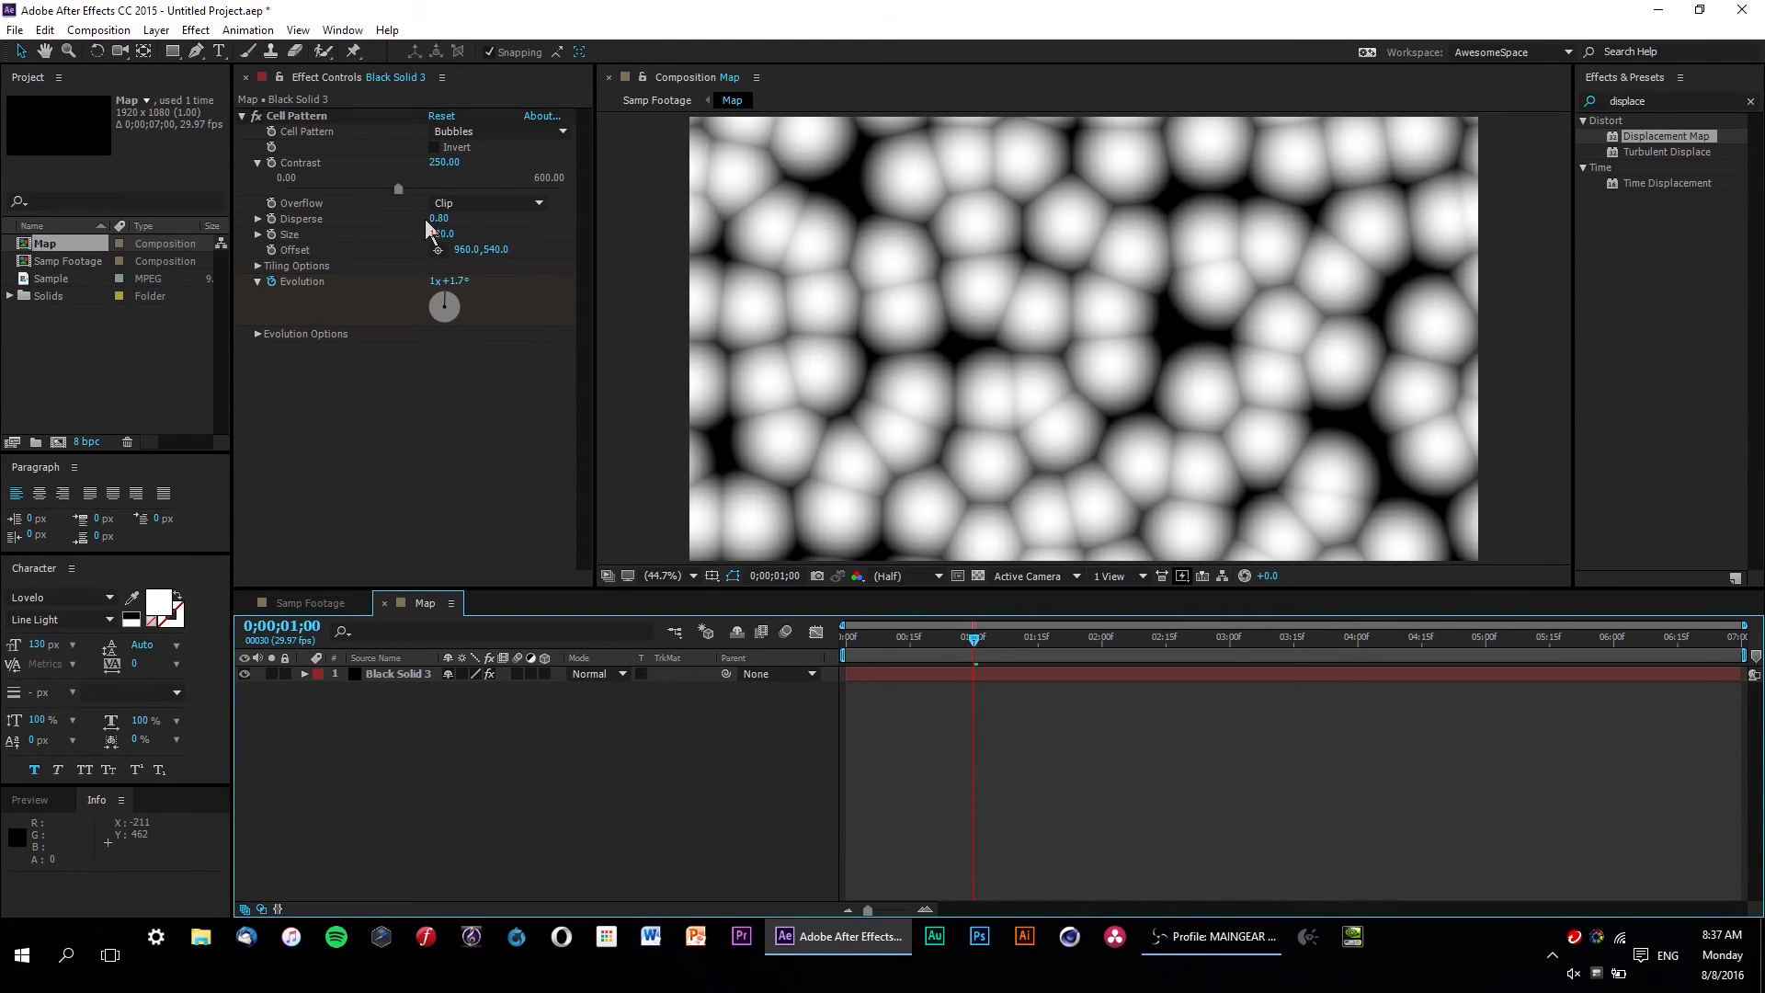
# Step: Change the cell pattern type to Crystals and preview the distortion in Samp Footage
pyautogui.click(496, 131)
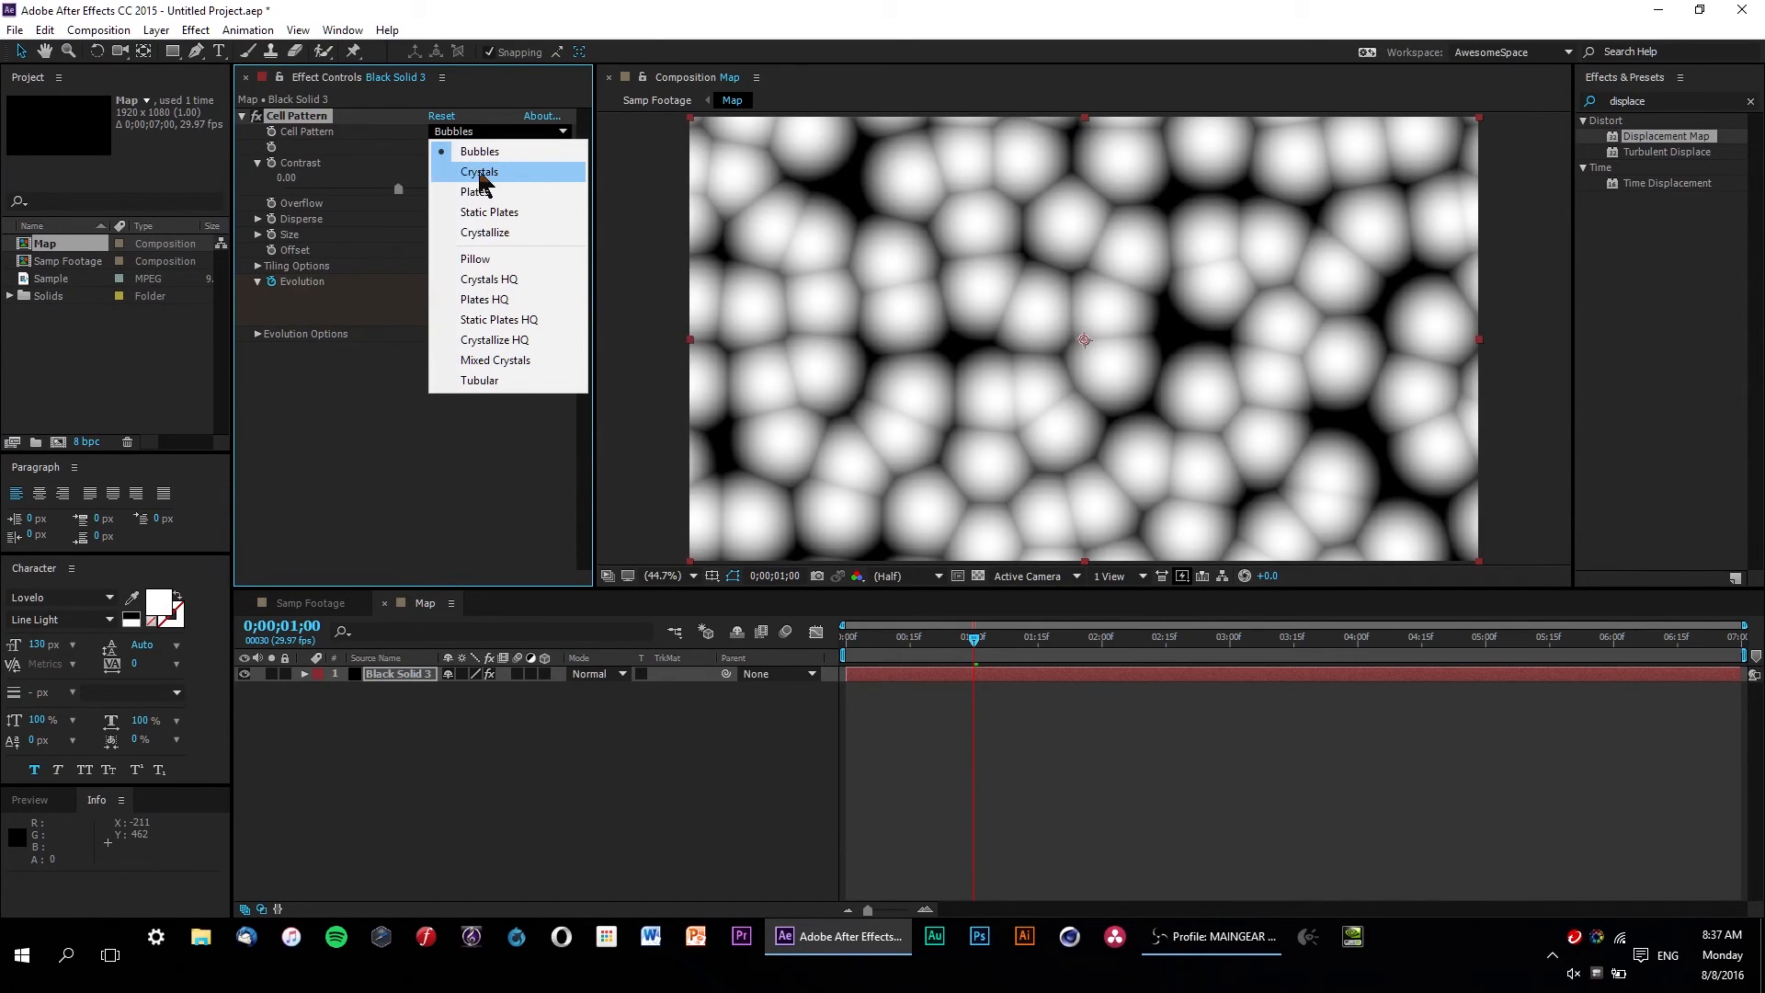
pyautogui.click(509, 170)
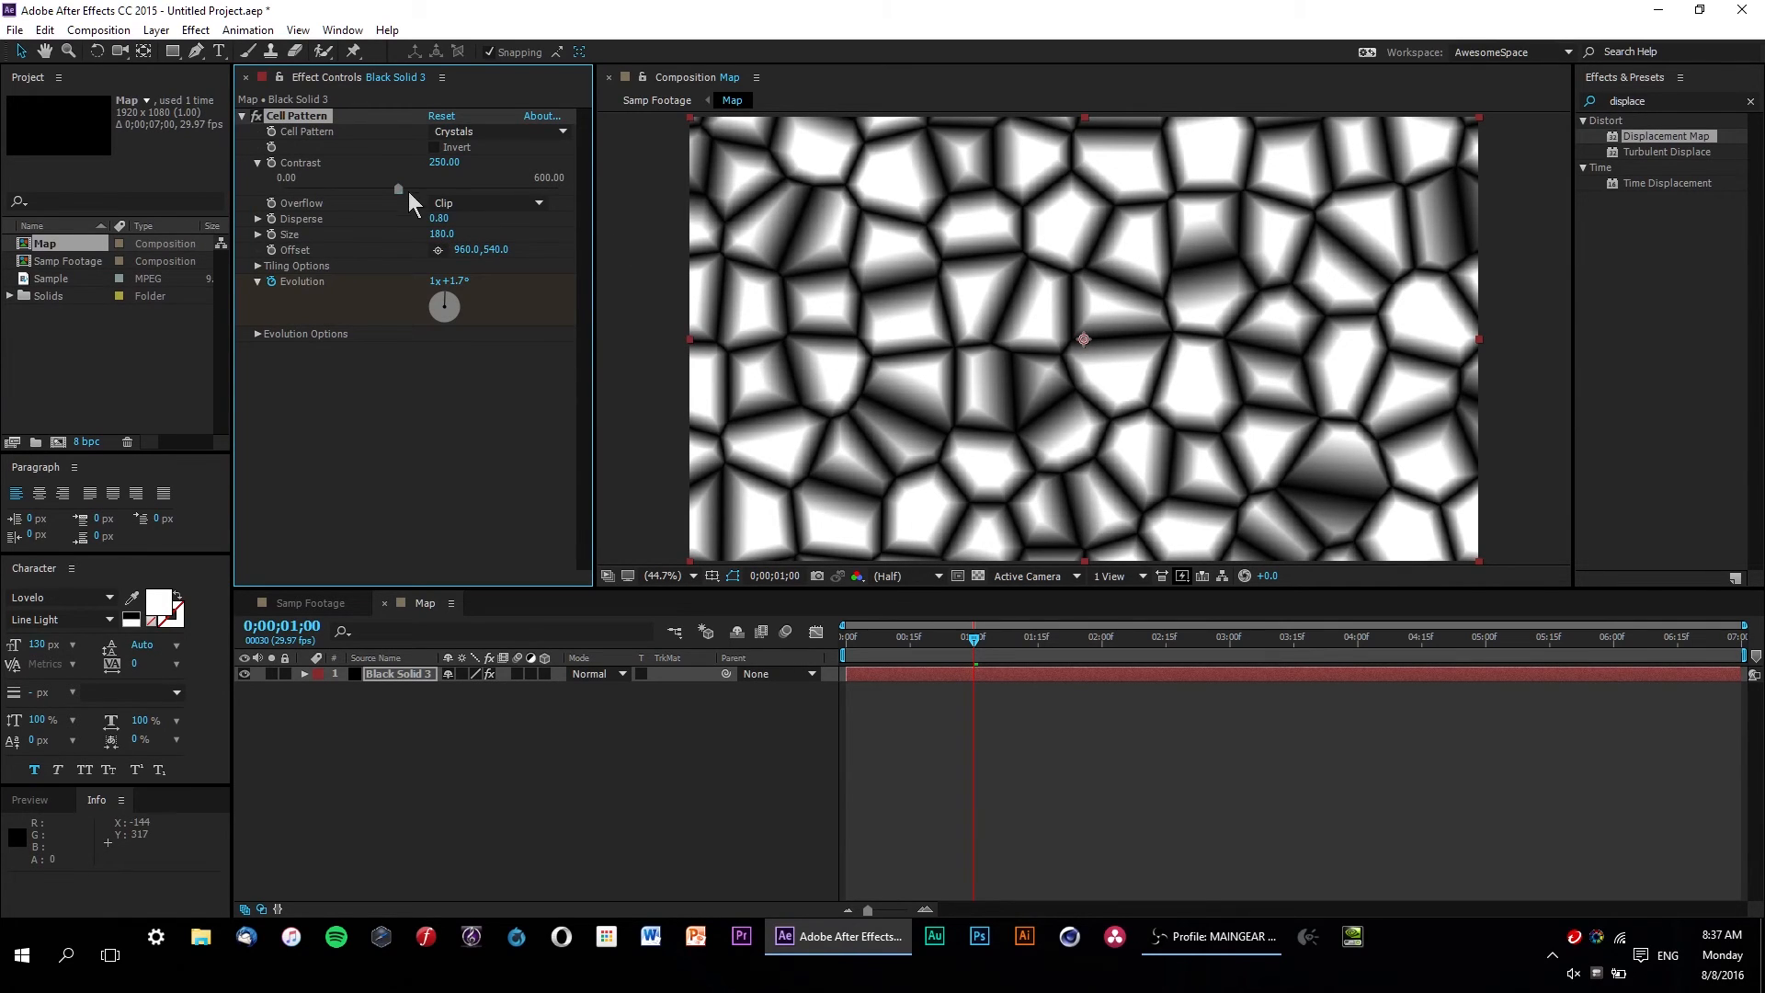
pyautogui.click(301, 604)
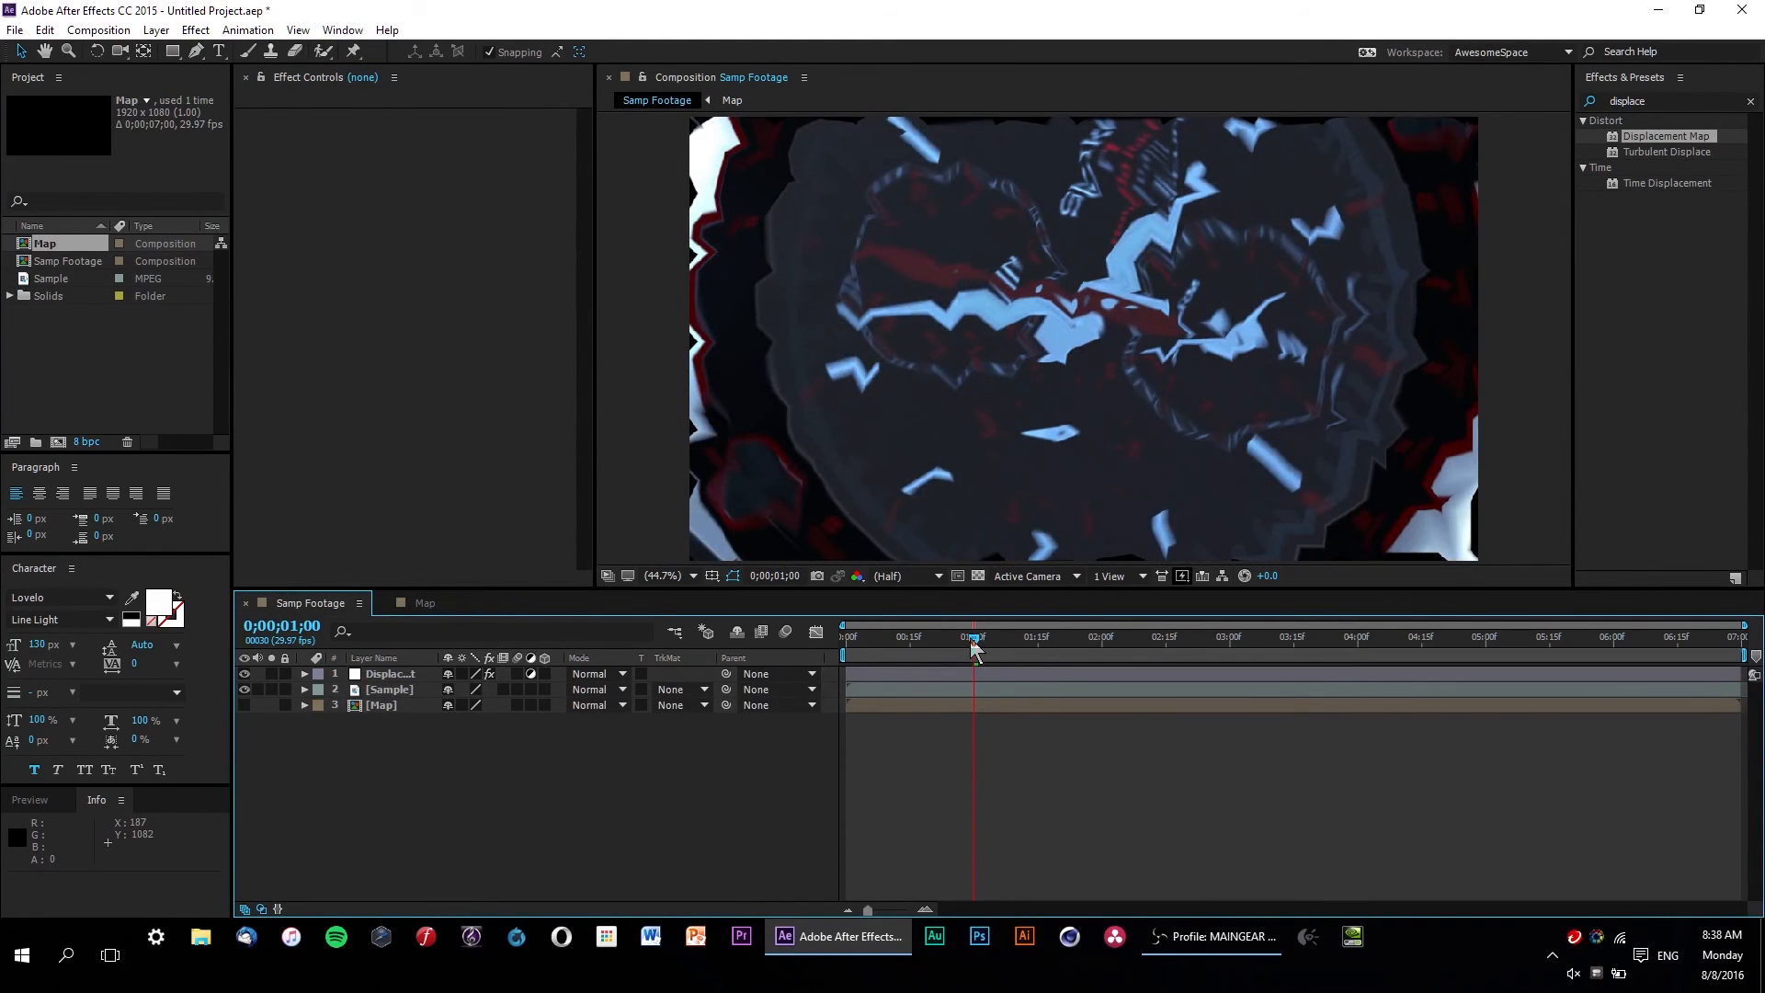
pyautogui.moveTo(975, 647); pyautogui.dragTo(1345, 645)
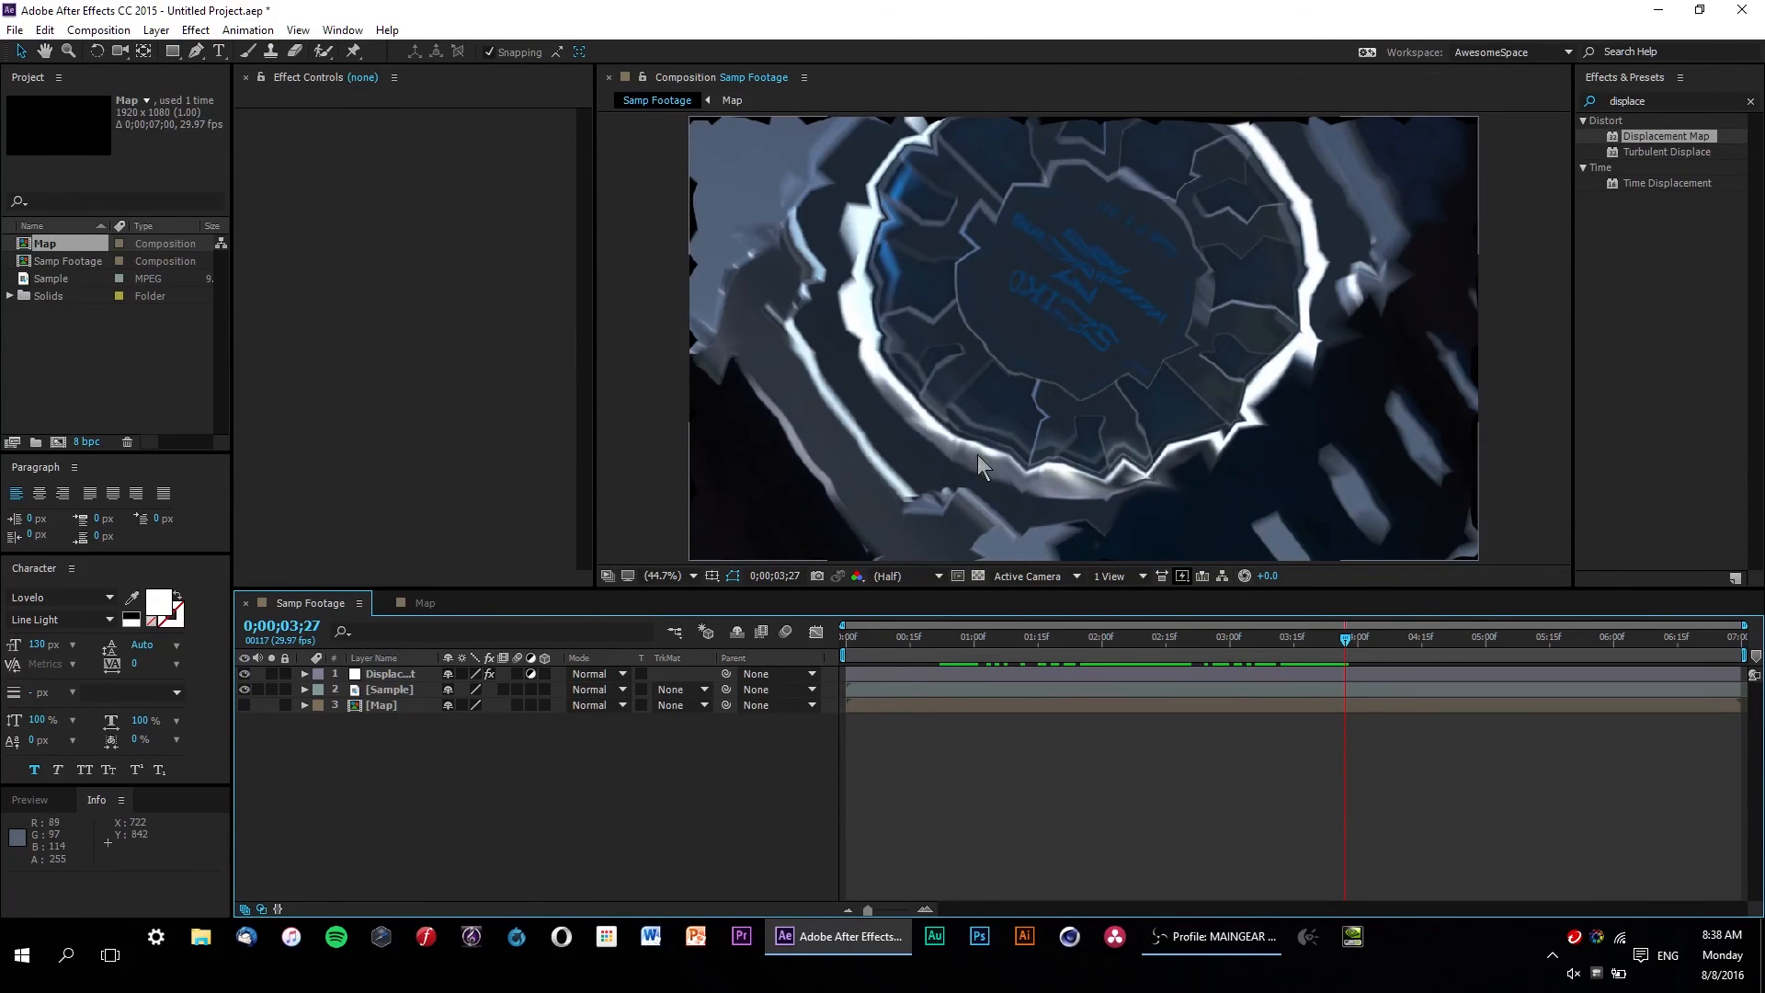
pyautogui.moveTo(1347, 641); pyautogui.dragTo(1145, 670)
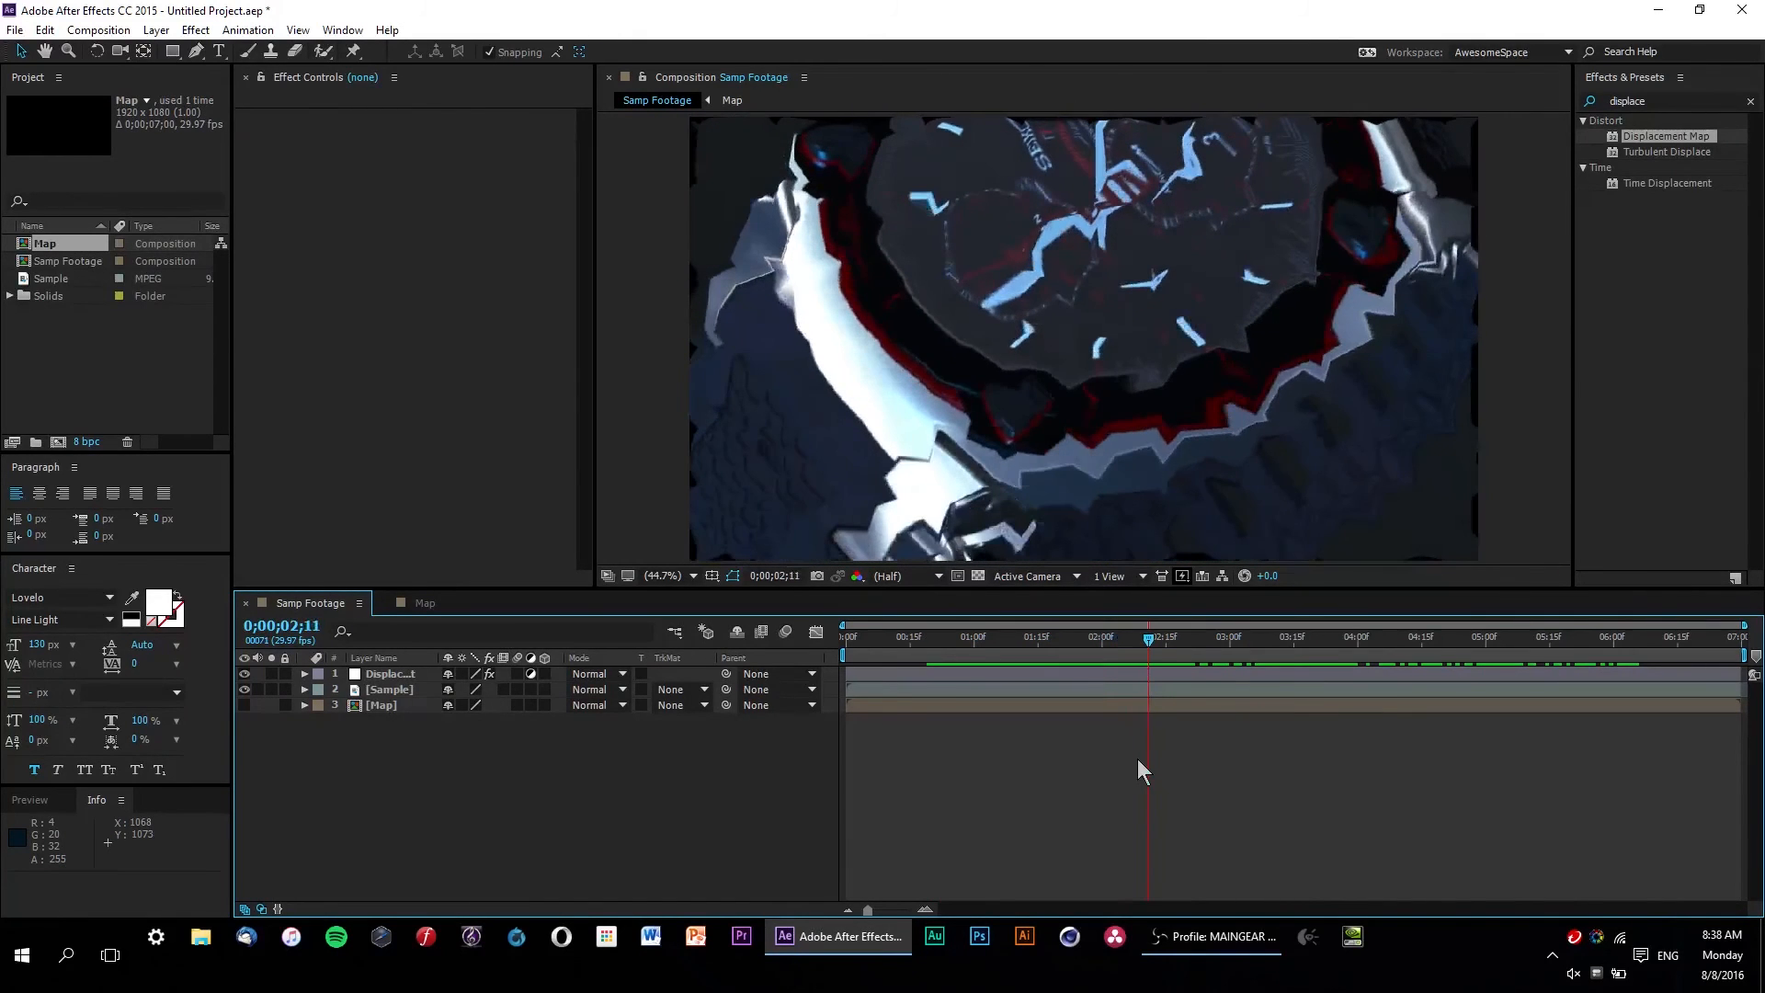
pyautogui.press('space')
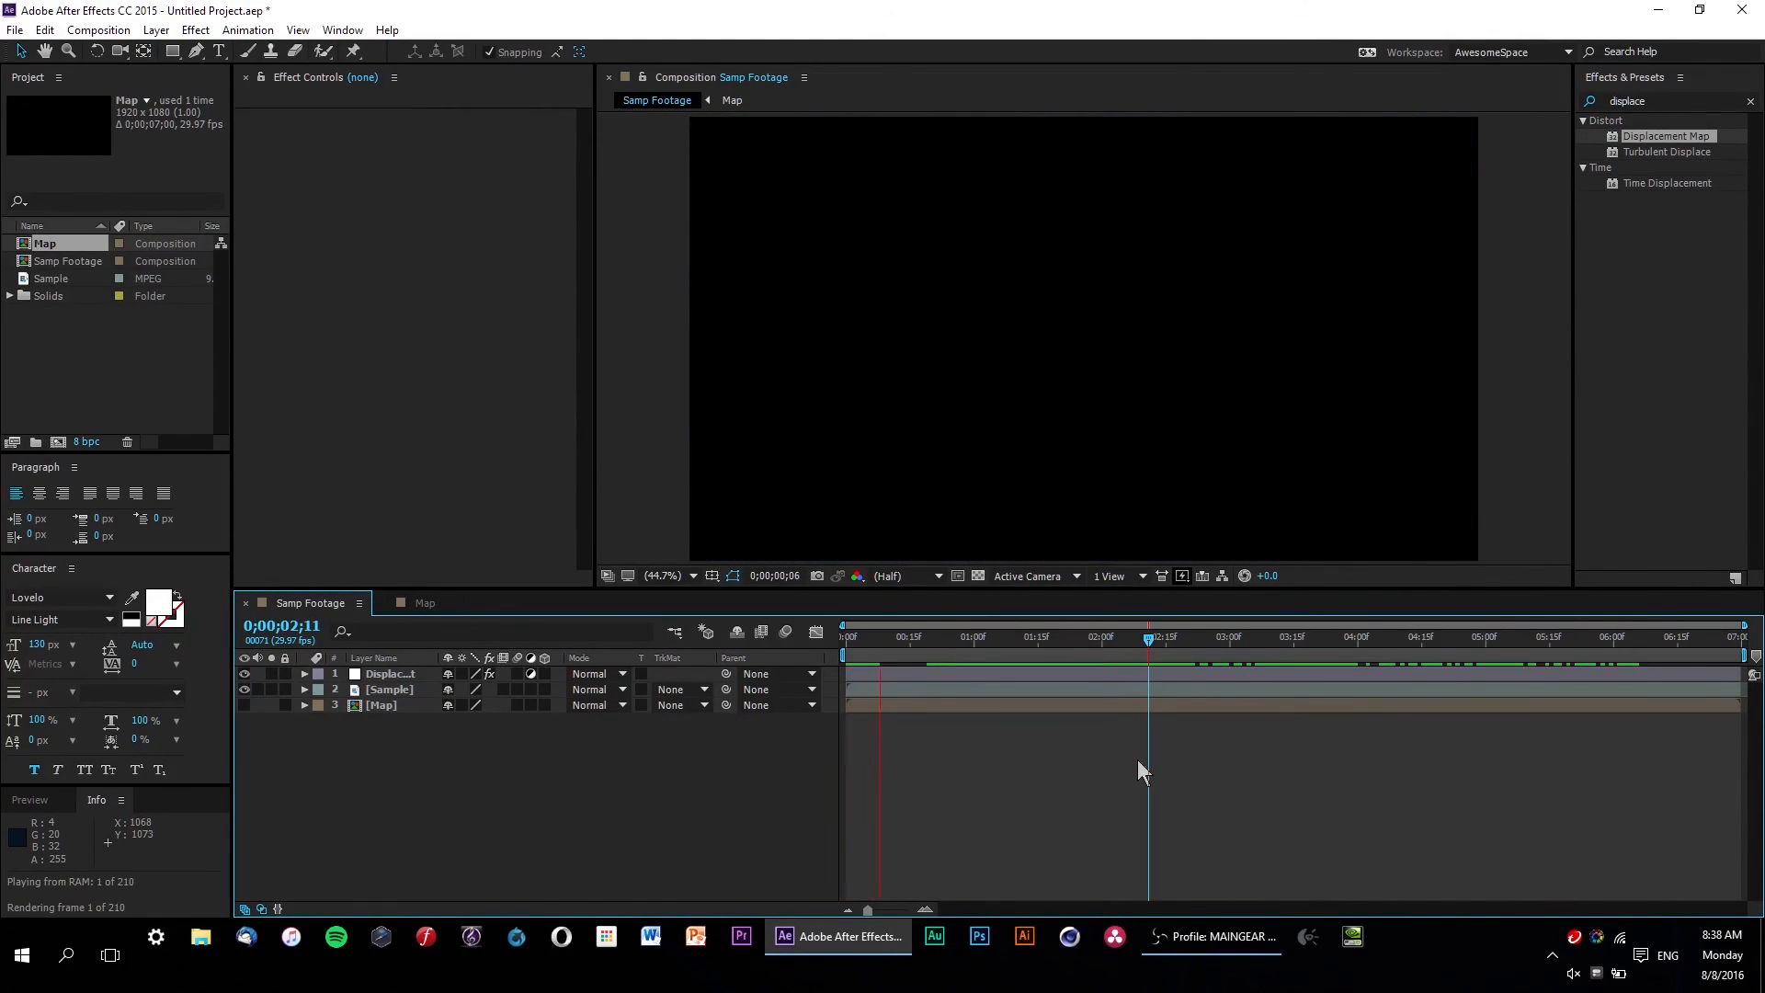